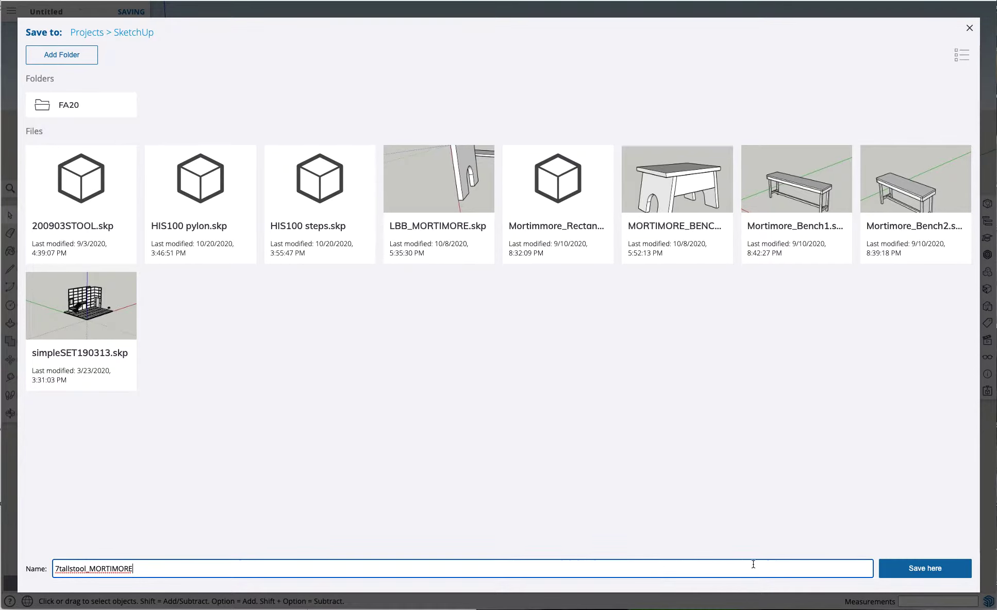
# Save the tall stool model to the Projects > SketchUp folder and delete the default human figure
pyautogui.click(901, 573)
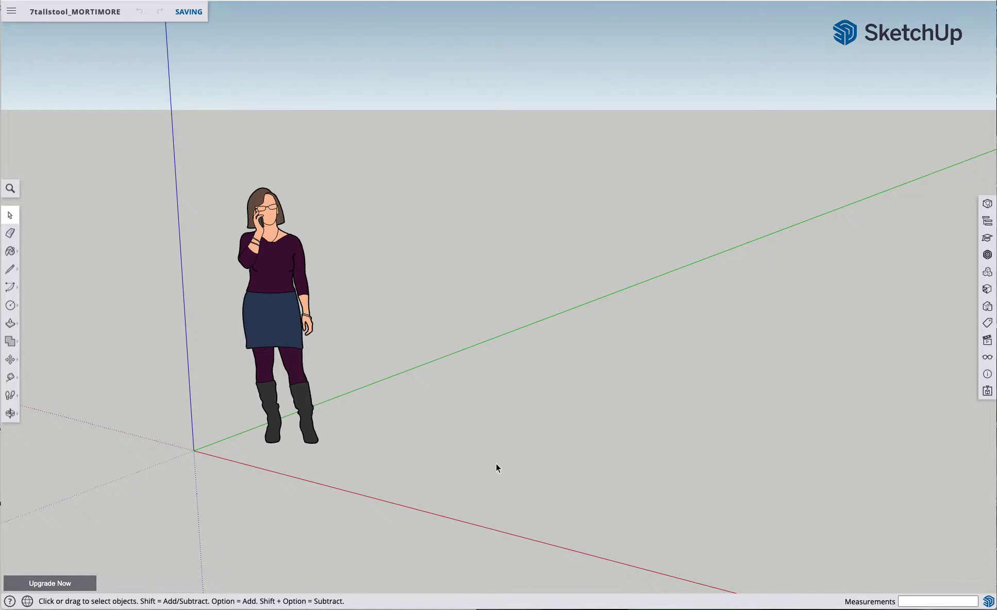
pyautogui.click(278, 284)
pyautogui.press('Delete')
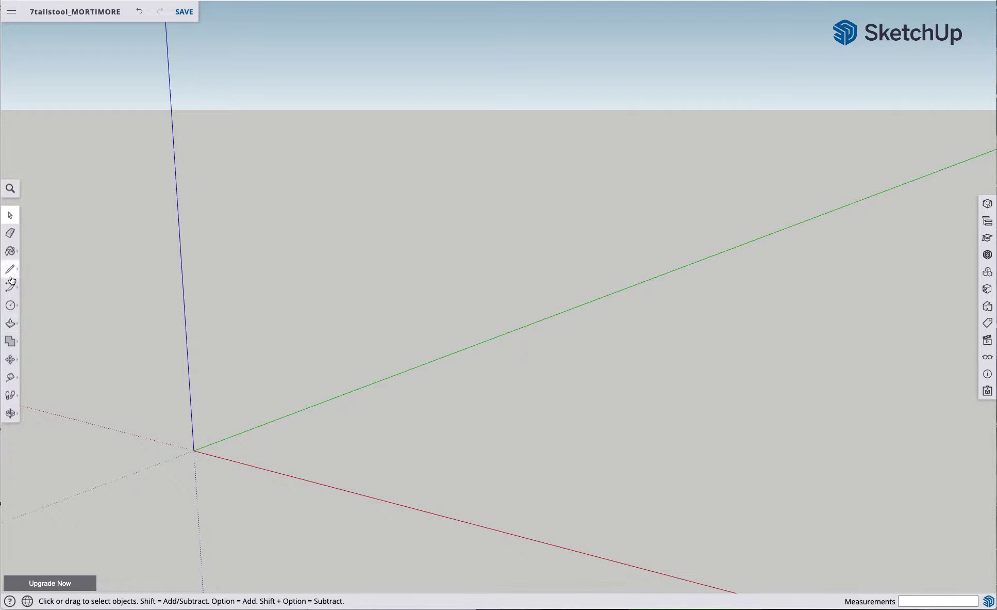
# Draw a 1.25 by 1.25 inch rectangle on the ground between the red and green axes
pyautogui.click(12, 307)
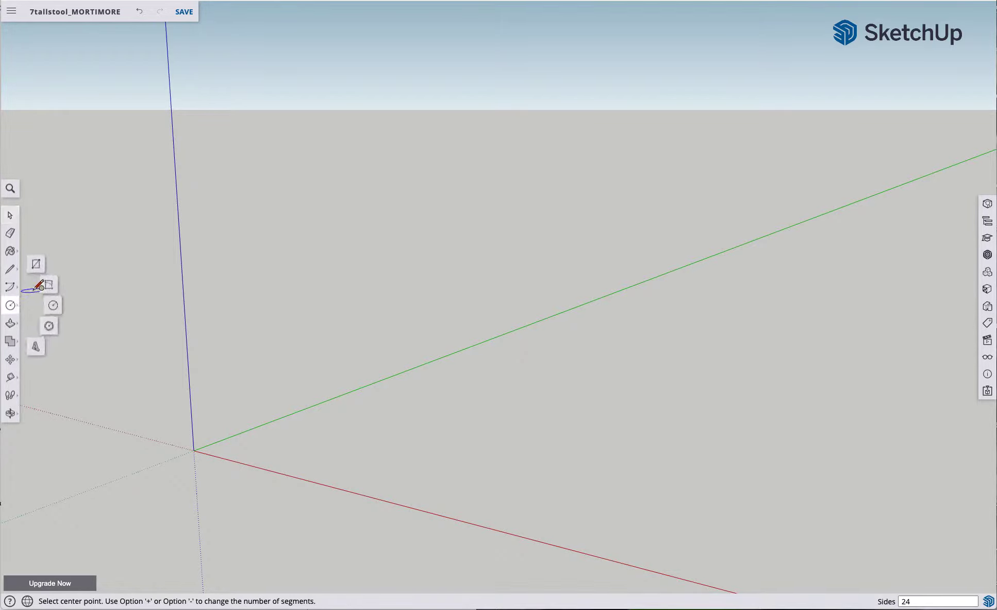
pyautogui.click(37, 263)
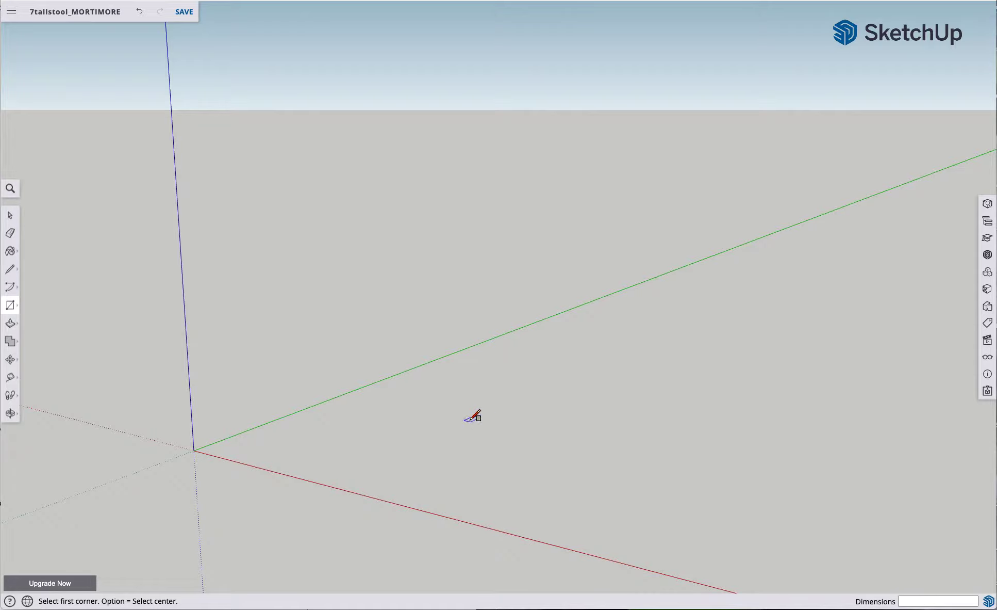
pyautogui.click(457, 449)
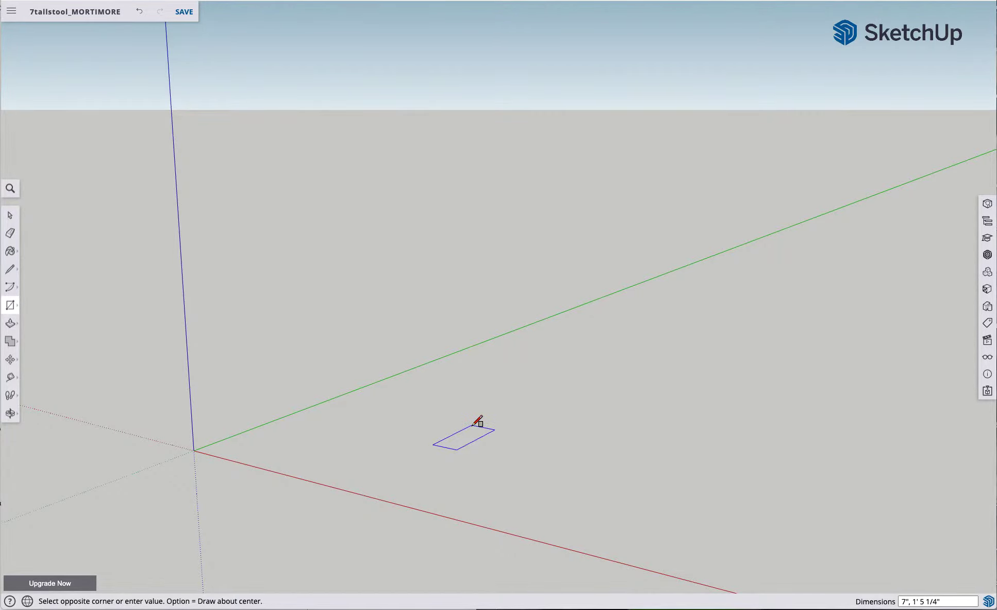
pyautogui.write('1.25,1.25')
pyautogui.press('Return')
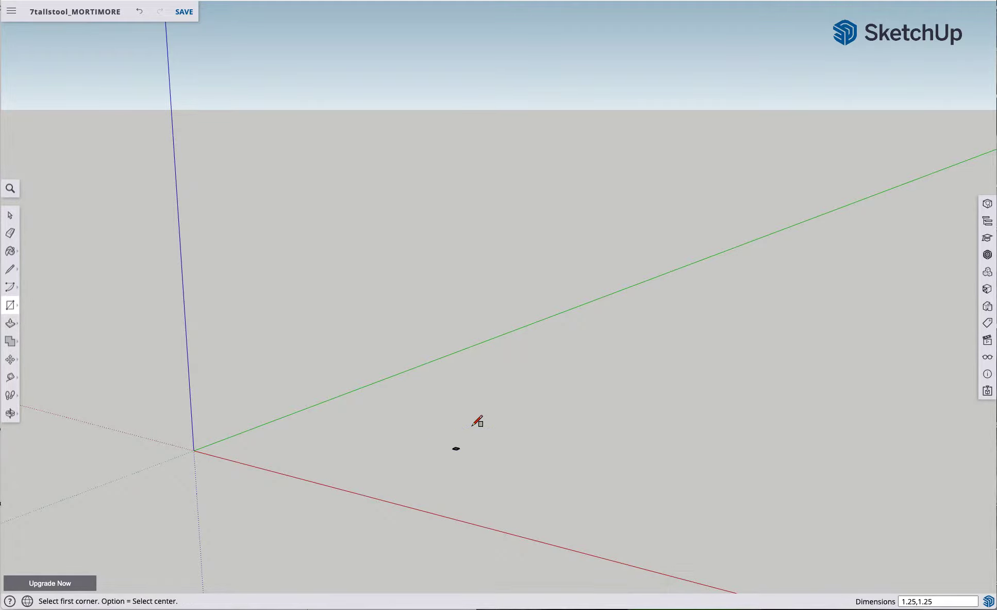
# Push/Pull the small square upward 2' 4" to form a stool leg
pyautogui.scroll(5, 459, 448)
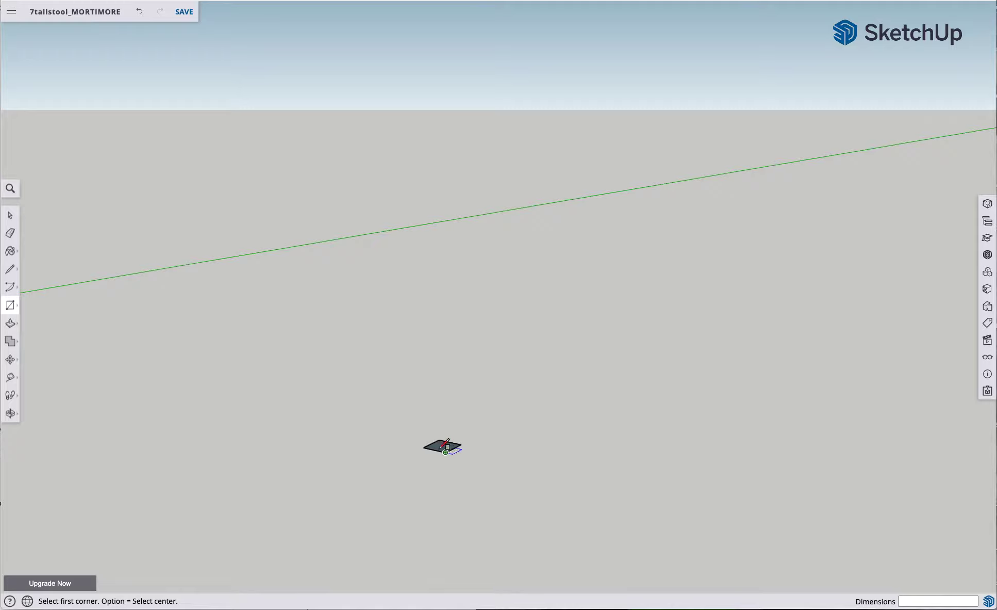
pyautogui.click(10, 323)
pyautogui.click(446, 444)
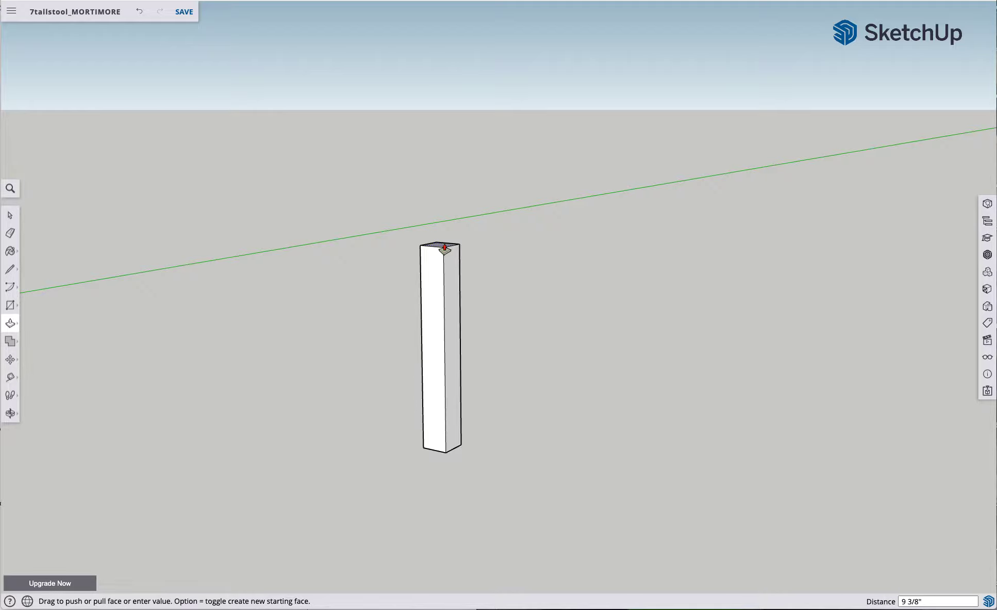
pyautogui.write("2'4")
pyautogui.press('Return')
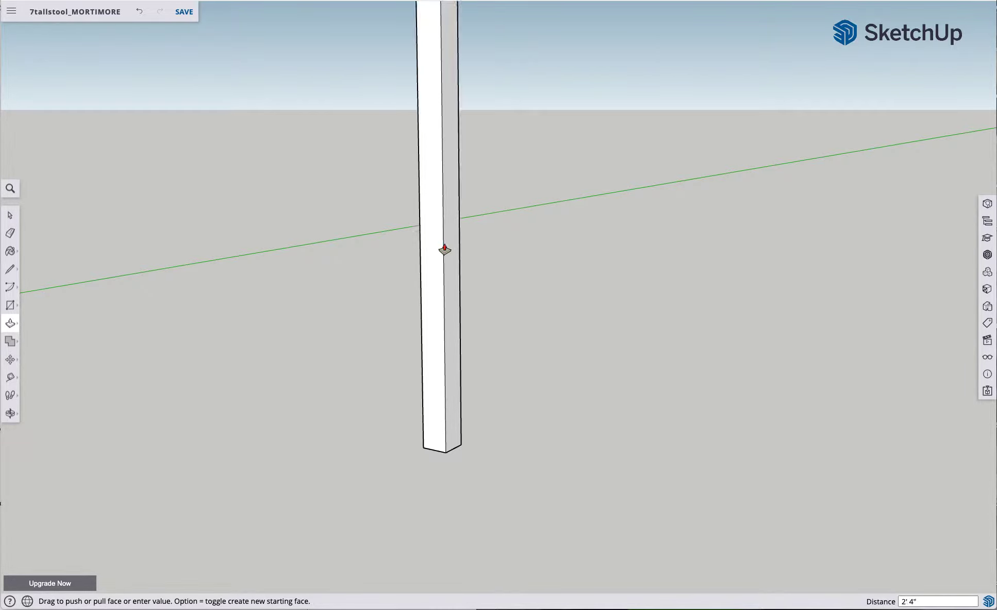
# Inspect the full leg and its top end from a raised viewpoint
pyautogui.scroll(2, 444, 250)
pyautogui.scroll(-8, 438, 281)
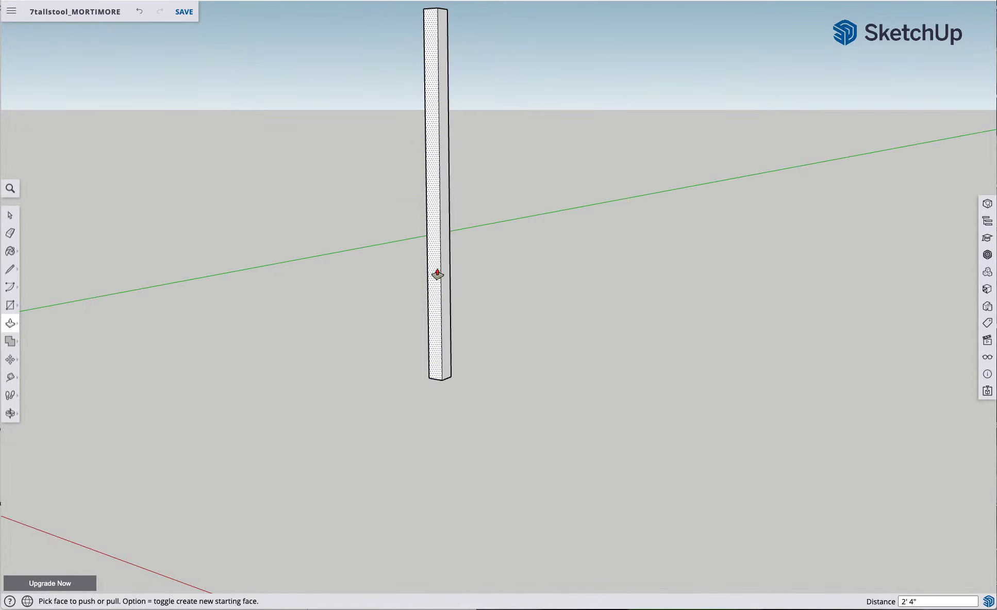
pyautogui.moveTo(438, 274); pyautogui.dragTo(446, 245, button='middle')
pyautogui.scroll(-2, 437, 221)
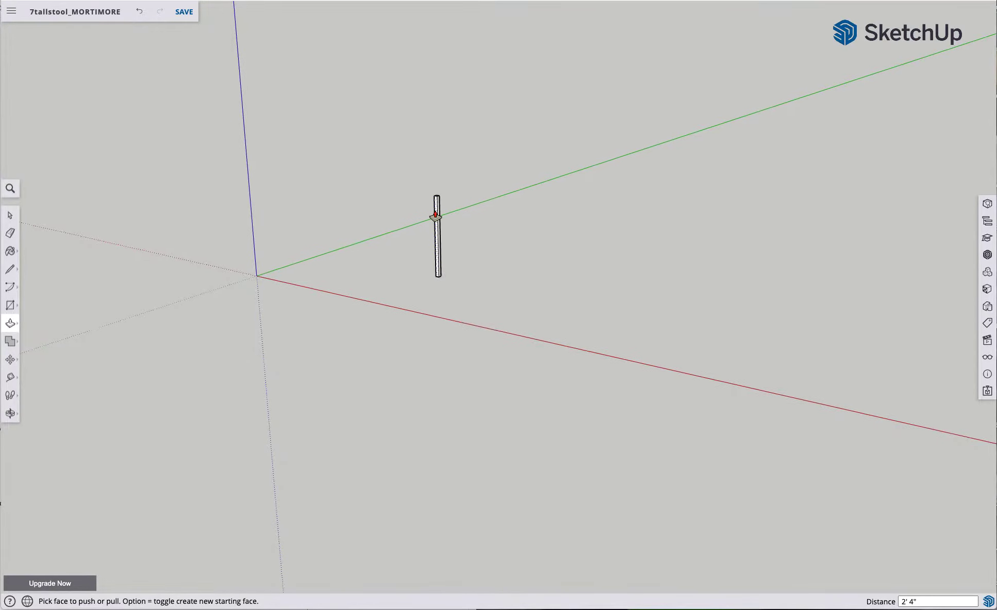
pyautogui.scroll(4, 439, 206)
pyautogui.scroll(3, 443, 177)
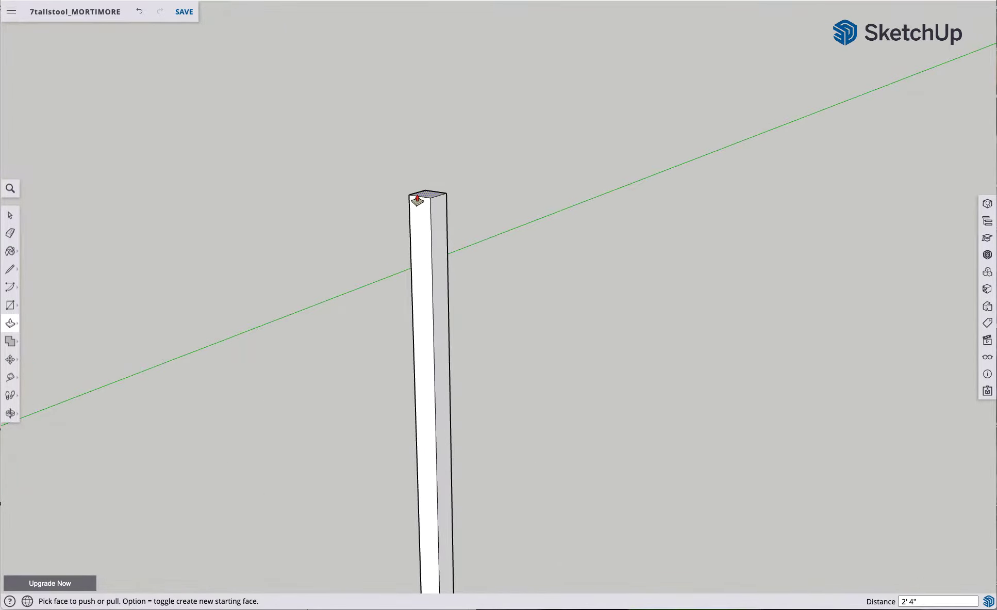
pyautogui.scroll(1, 414, 209)
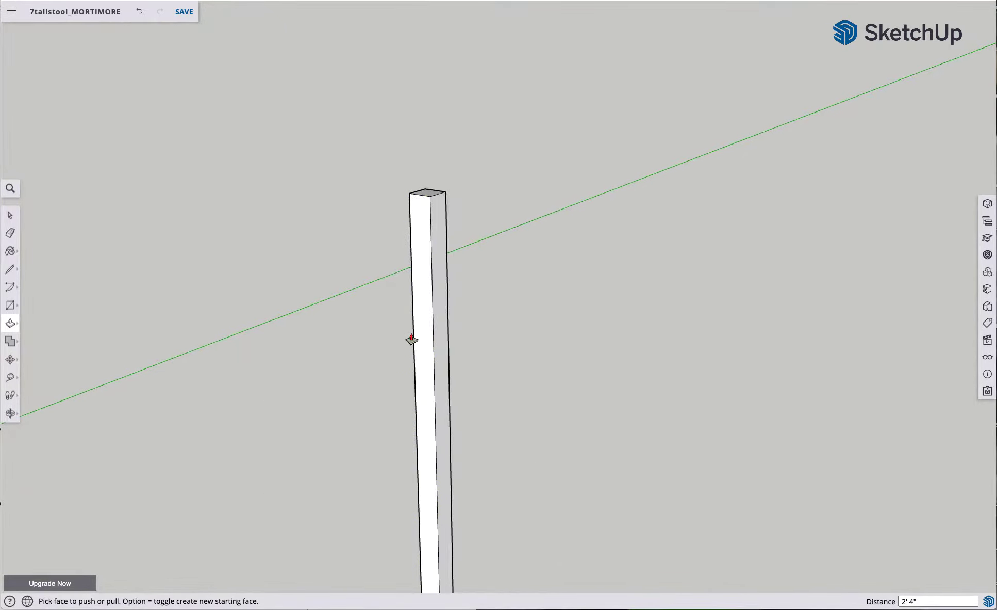
pyautogui.scroll(-2, 416, 334)
pyautogui.scroll(-1, 415, 335)
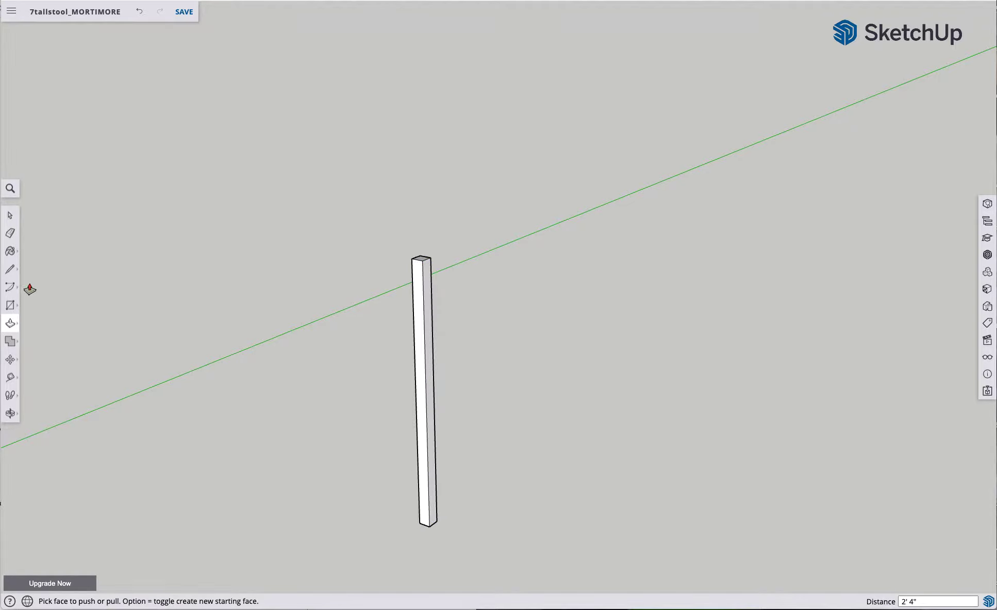
# Draw two connected guide lines from the leg top's near corner, 2.5 inches along the green axis and 2.5 inches back along the red axis
pyautogui.click(10, 269)
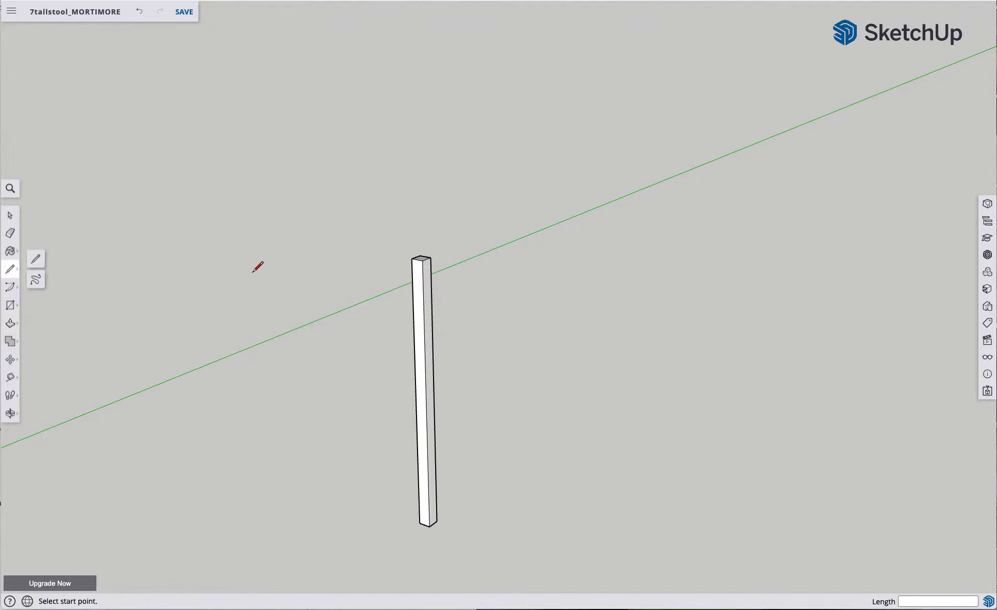
pyautogui.click(422, 260)
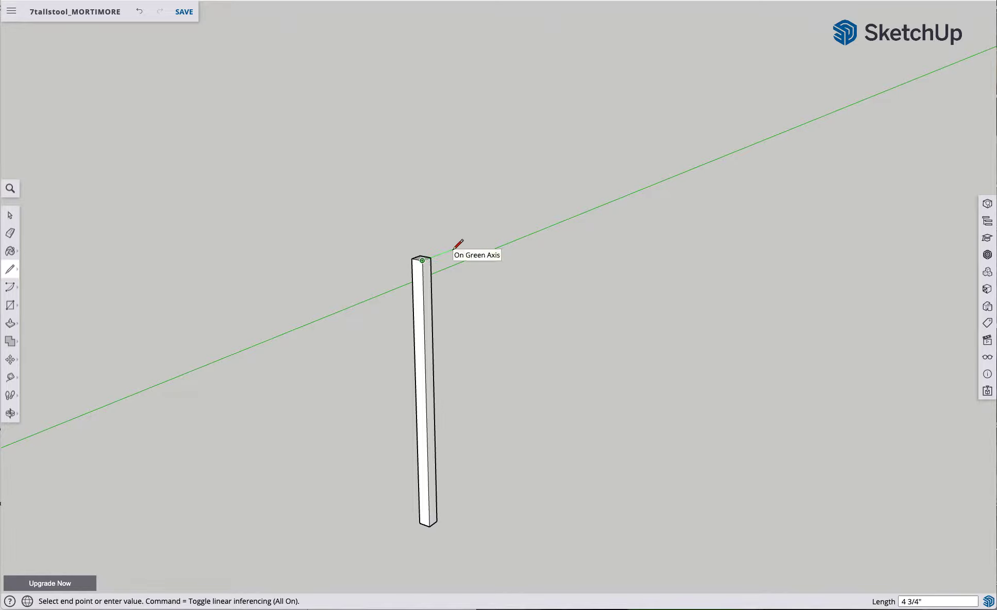
pyautogui.write('2.5')
pyautogui.press('Return')
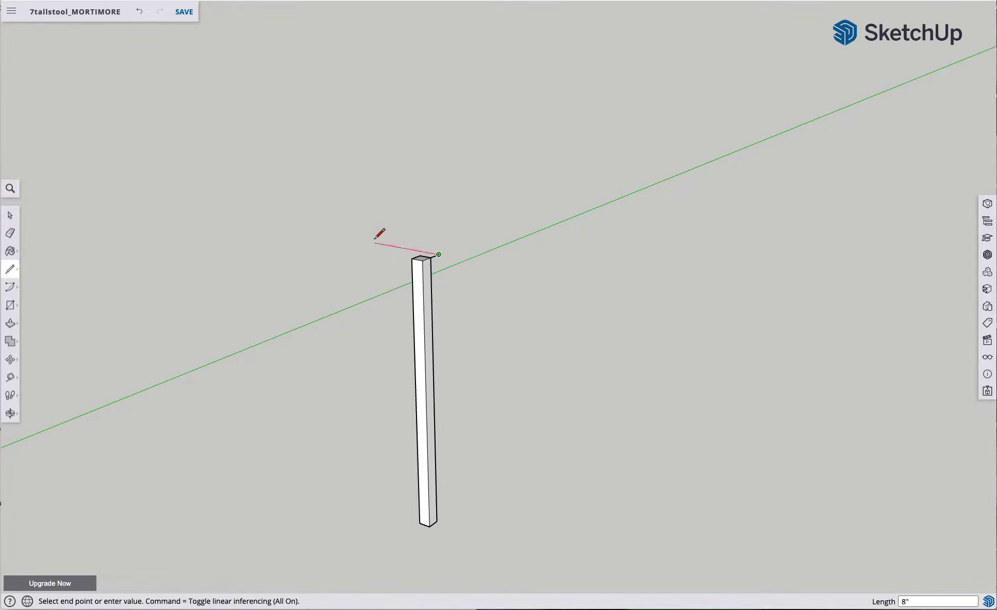
pyautogui.write('2.5')
pyautogui.press('Return')
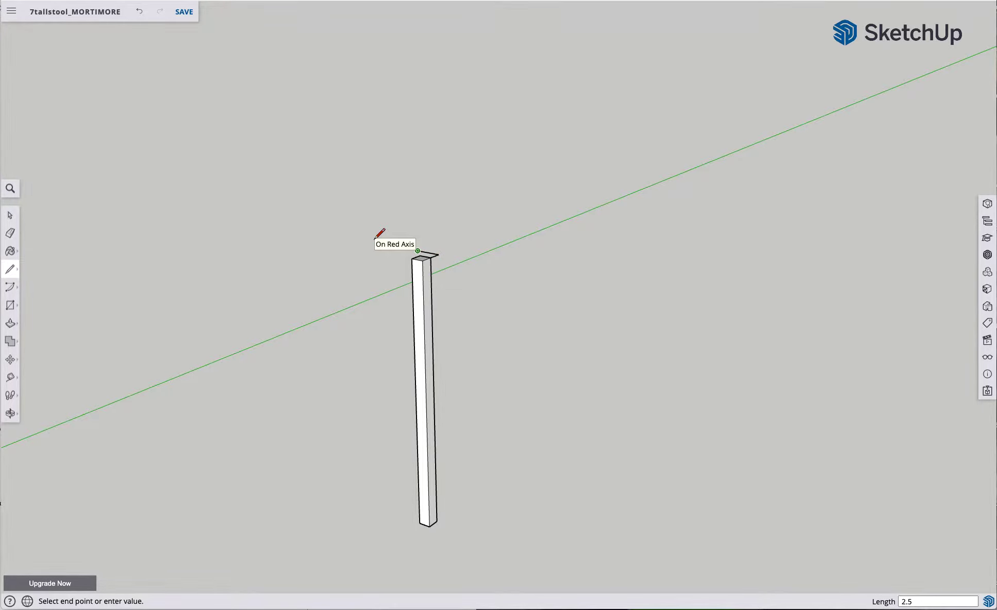
# Move the leg's top face from its near corner to the free end of the guide lines so the leg slants
pyautogui.scroll(2, 432, 250)
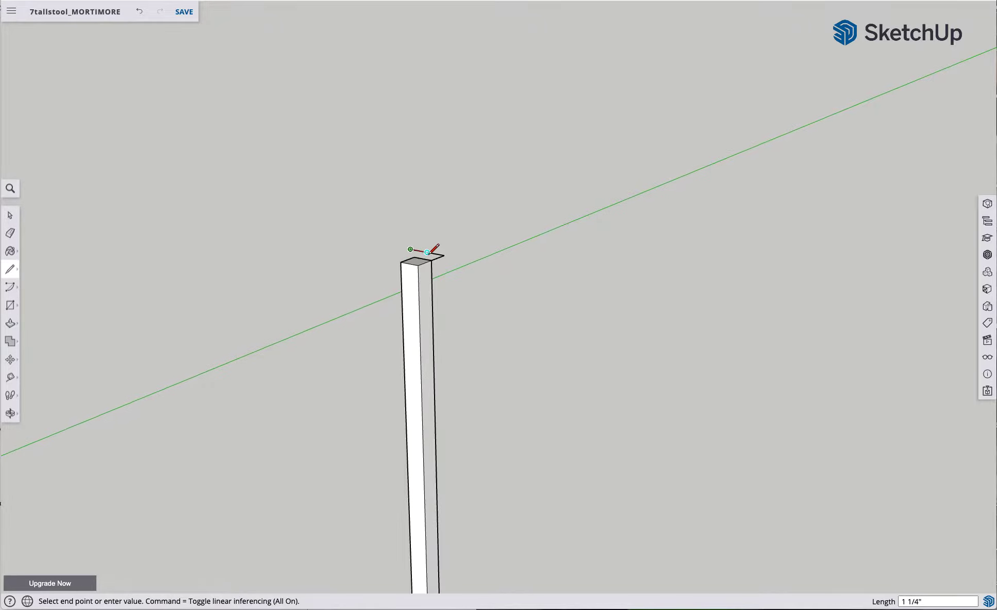
pyautogui.scroll(2, 431, 249)
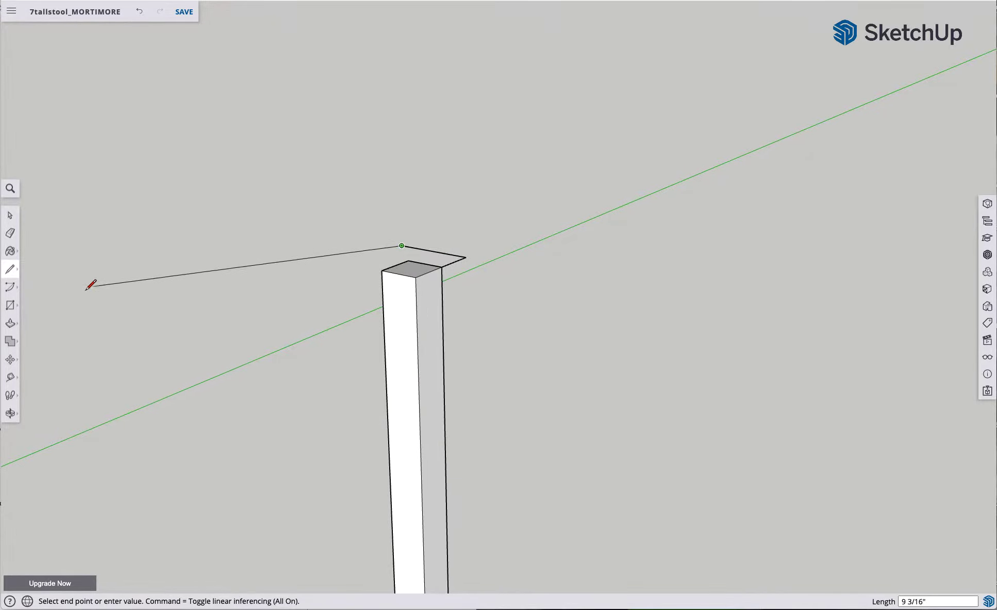
pyautogui.click(10, 214)
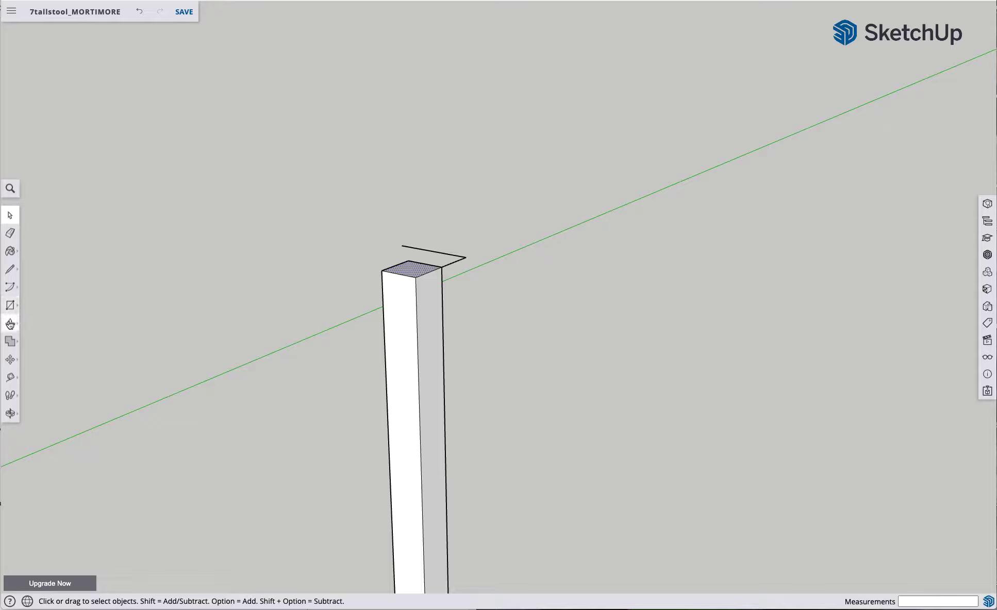
pyautogui.click(9, 360)
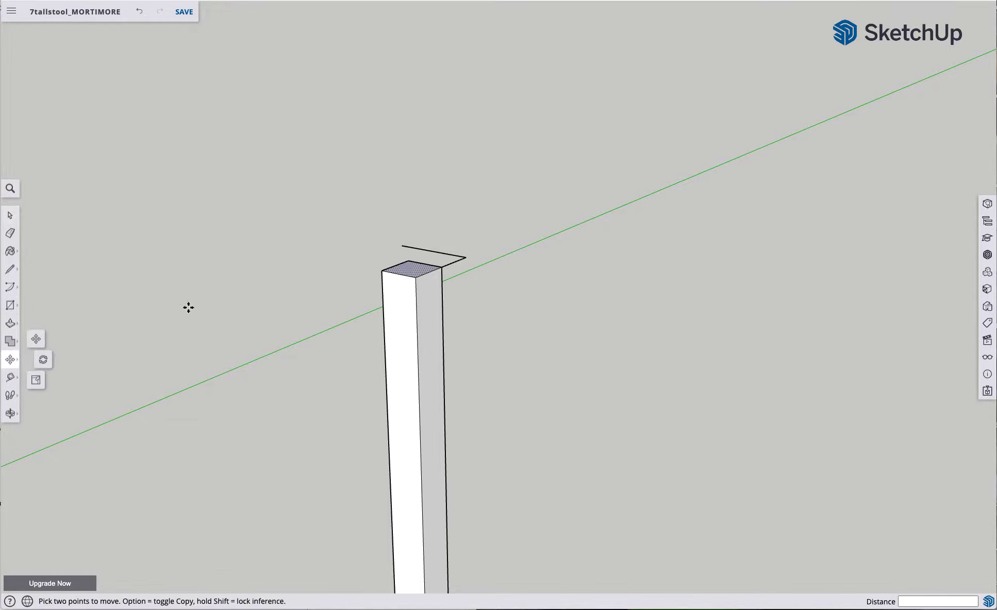
pyautogui.click(414, 274)
pyautogui.click(400, 248)
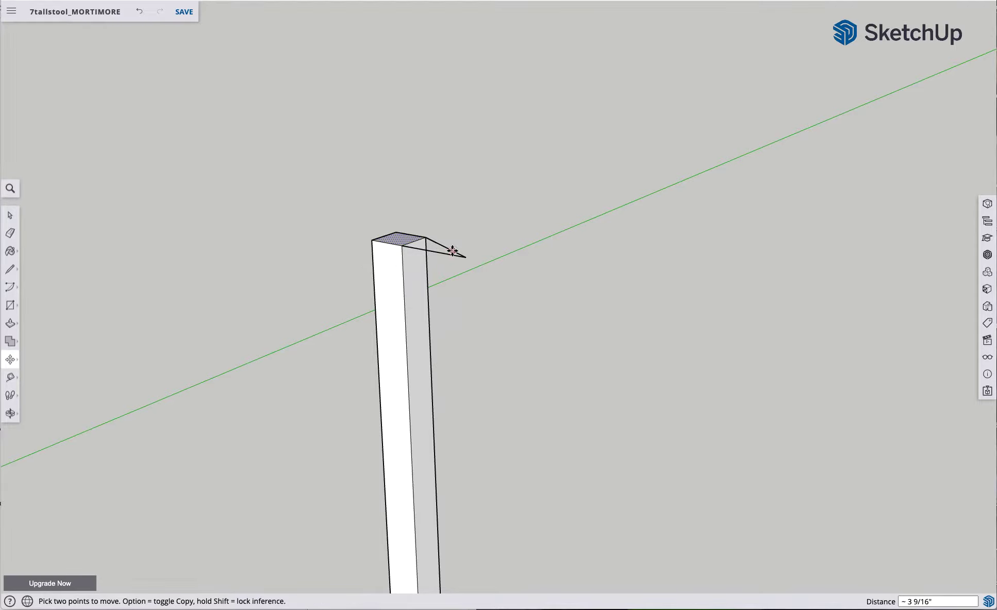
pyautogui.press('Escape')
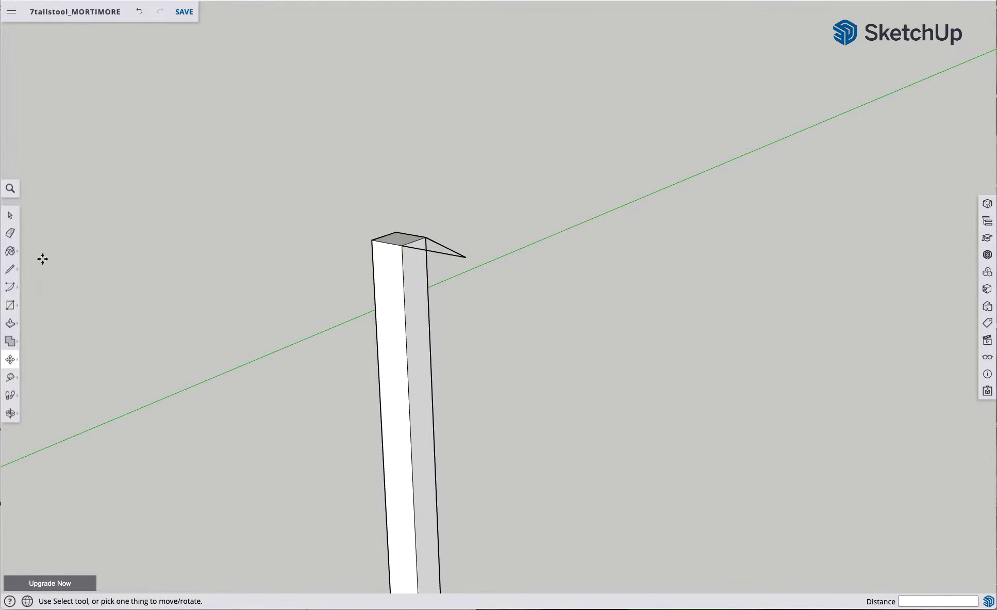
# Delete the two leftover guide lines beside the leg's top
pyautogui.click(10, 215)
pyautogui.click(457, 254)
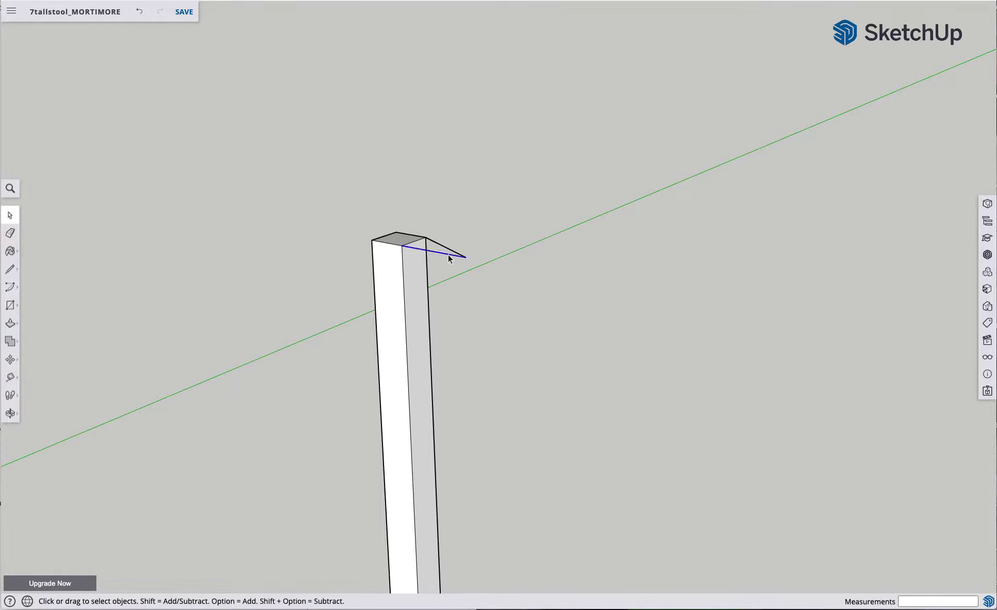
pyautogui.press('Delete')
pyautogui.click(454, 252)
pyautogui.press('Delete')
pyautogui.scroll(2, 411, 299)
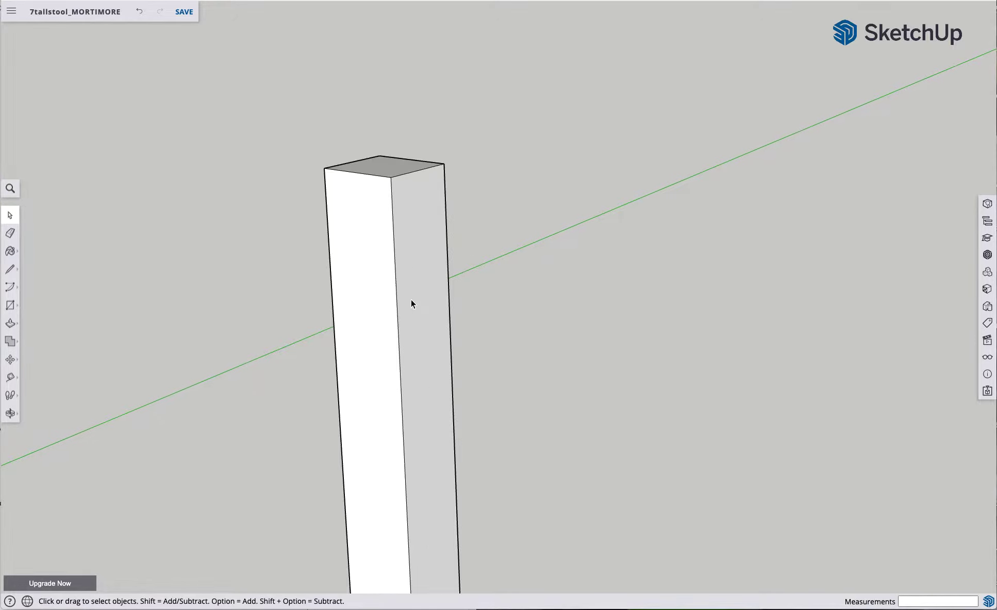
# Select the entire slanted leg and make it a group
pyautogui.scroll(-6, 412, 301)
pyautogui.moveTo(414, 317); pyautogui.dragTo(425, 353, button='middle')
pyautogui.moveTo(426, 354); pyautogui.dragTo(217, 295)
pyautogui.moveTo(217, 295); pyautogui.dragTo(404, 347, button='middle')
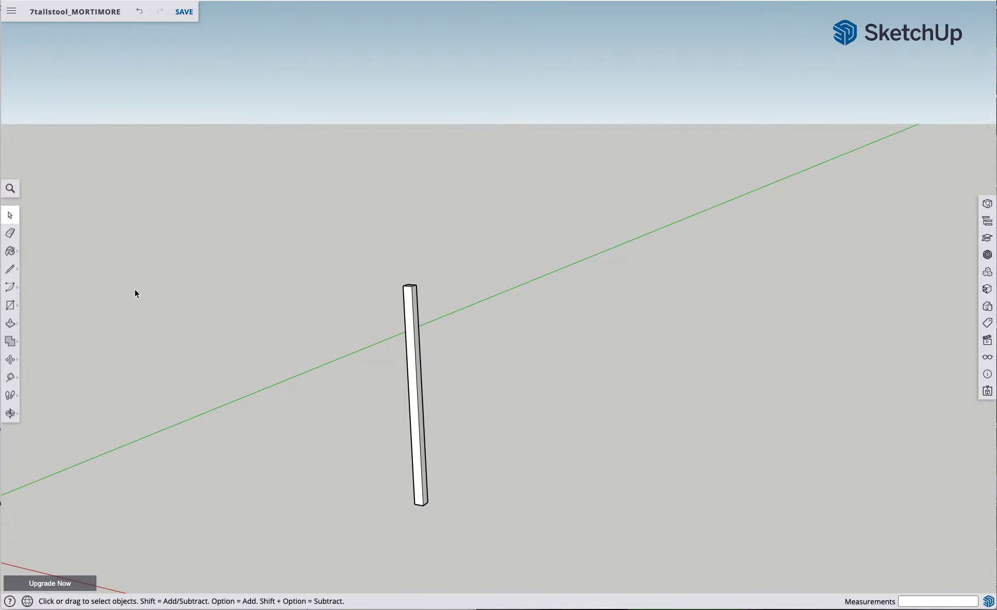
pyautogui.tripleClick(414, 405)
pyautogui.rightClick(414, 405)
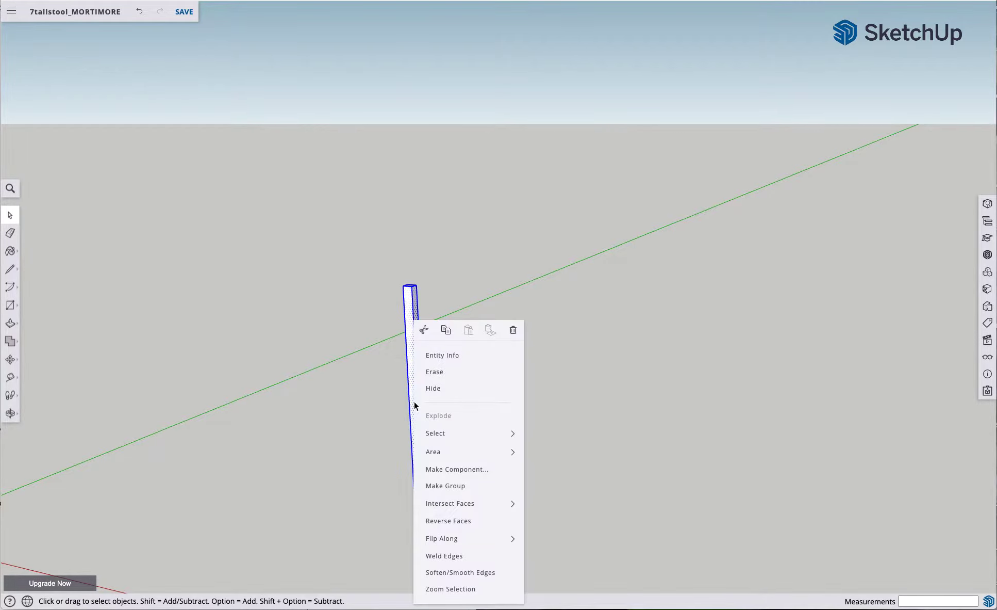
pyautogui.click(454, 486)
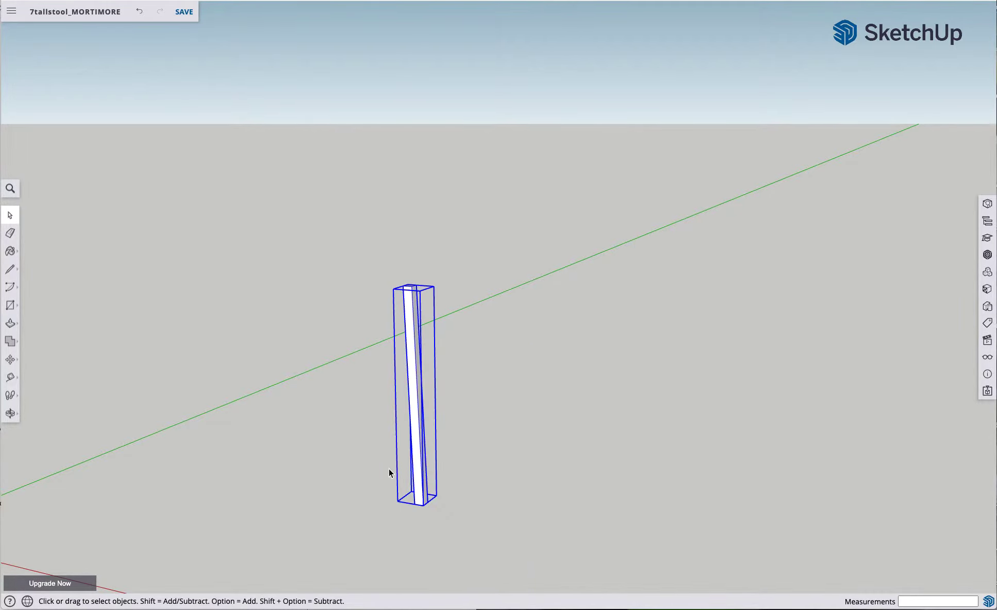
# Copy the leg group 13 inches back along the red axis, using its bottom near corner as the base point
pyautogui.scroll(-3, 390, 472)
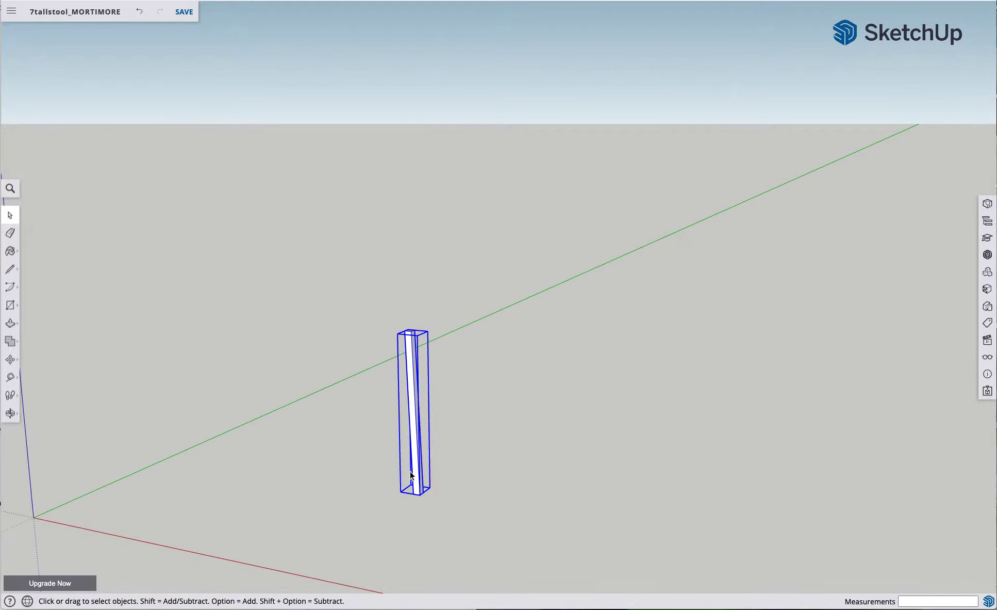
pyautogui.scroll(-3, 410, 471)
pyautogui.scroll(5, 407, 480)
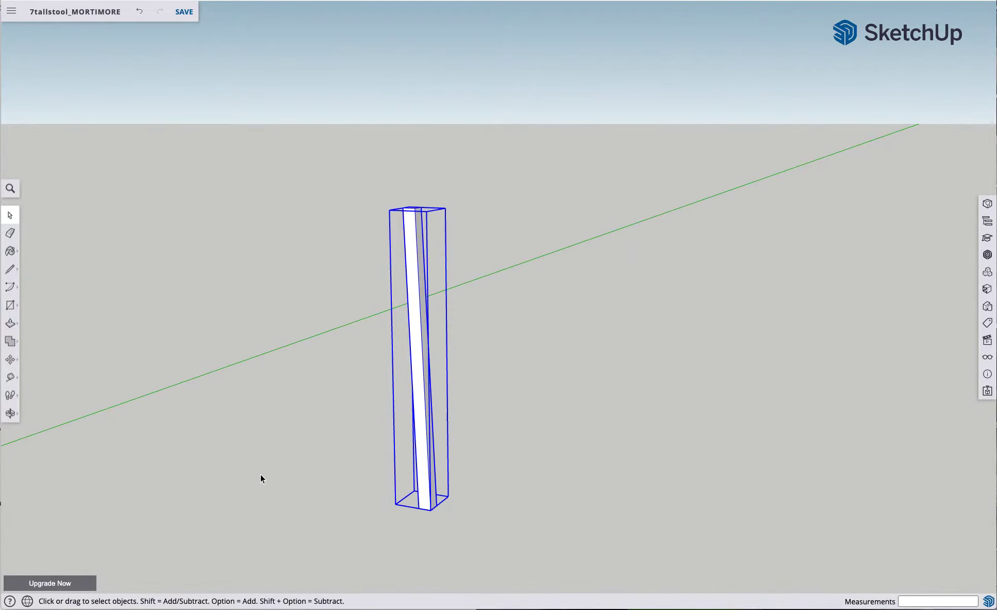
pyautogui.click(9, 359)
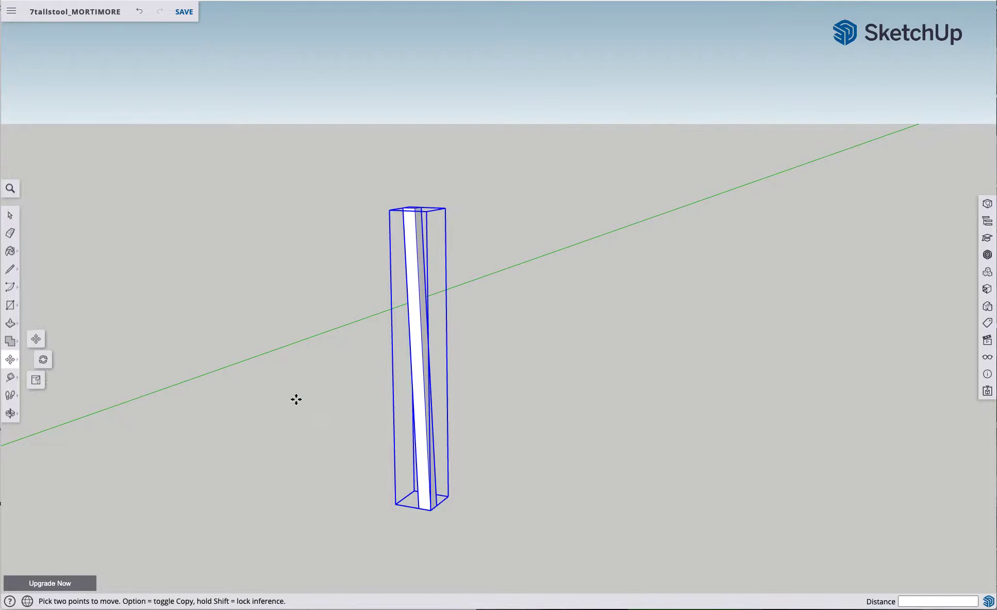
pyautogui.click(431, 510)
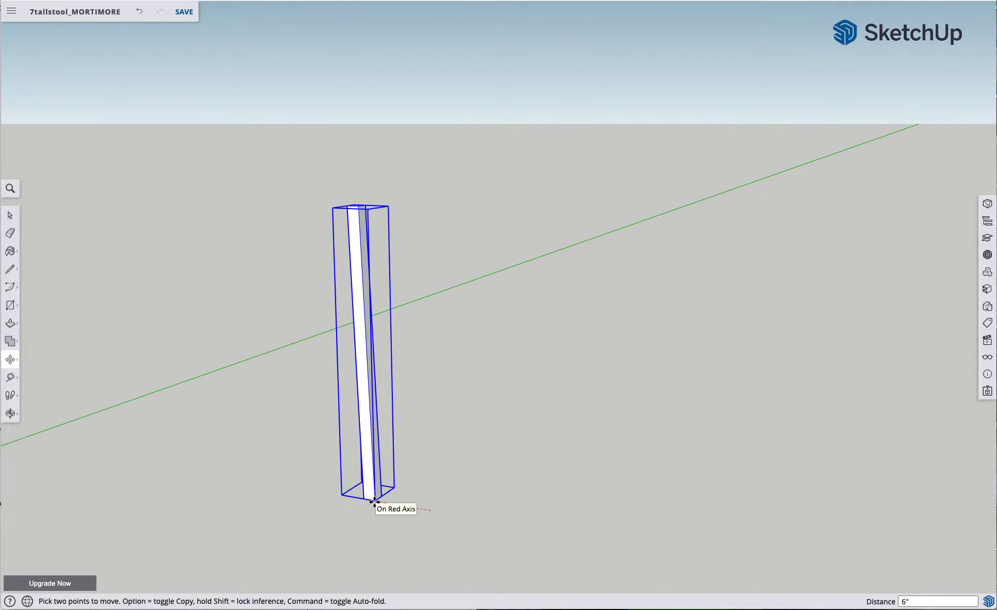
pyautogui.press('alt')
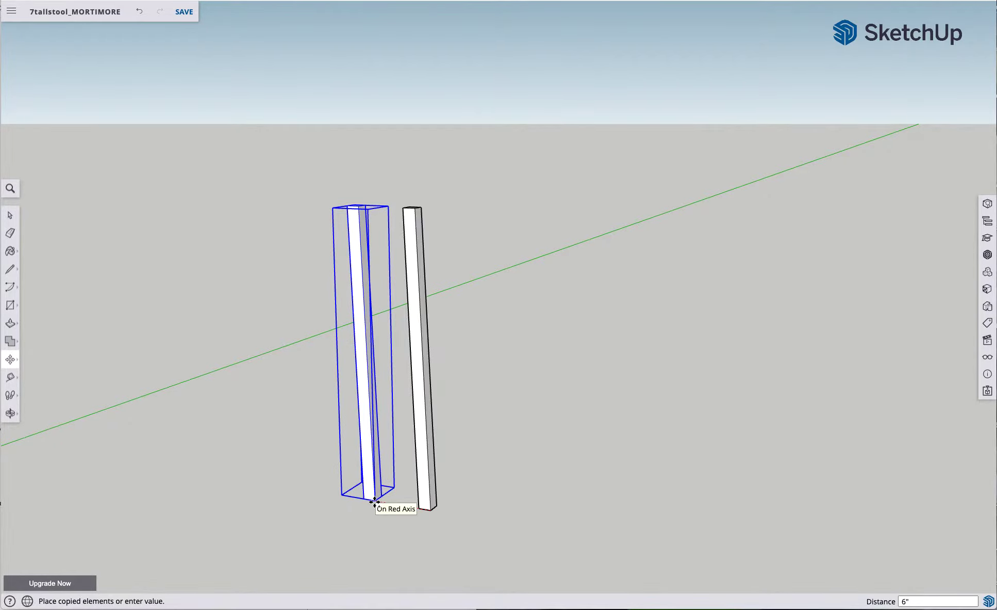
pyautogui.write('13')
pyautogui.press('Return')
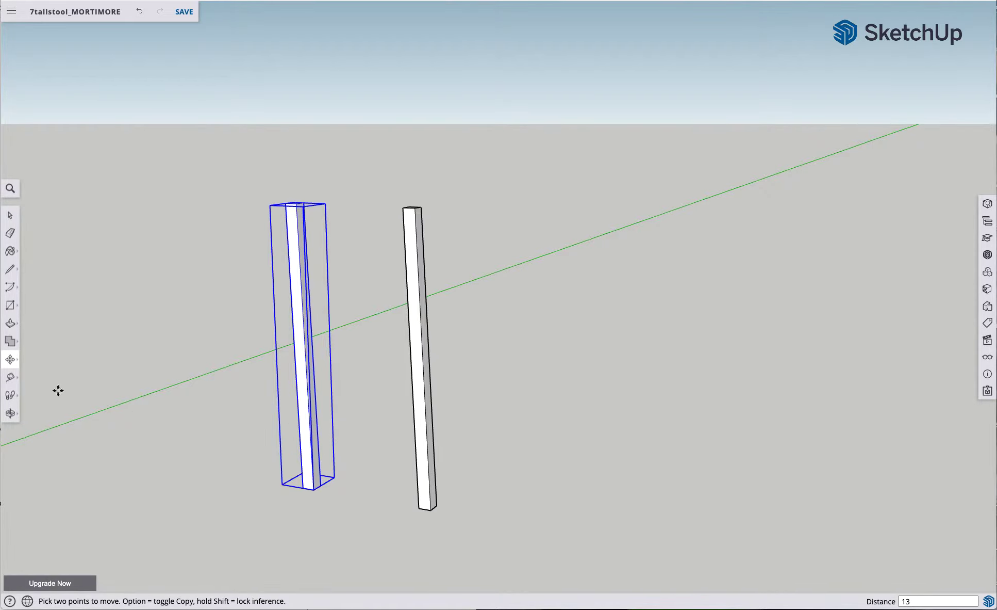
# Rotate the copied leg 90 degrees on the ground plane about its bottom near corner, starting from the red axis, and deselect it
pyautogui.click(12, 361)
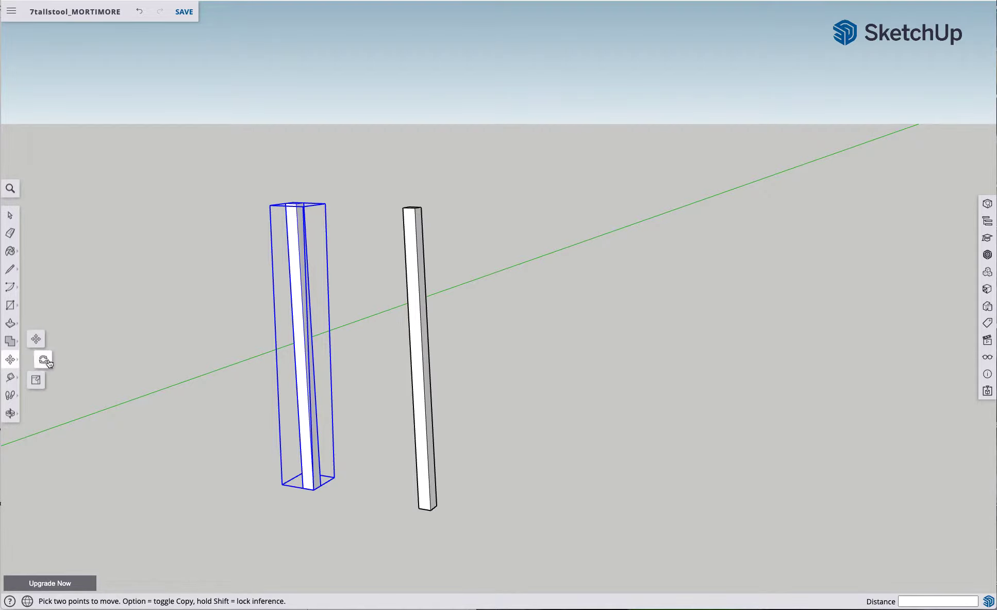
pyautogui.click(42, 359)
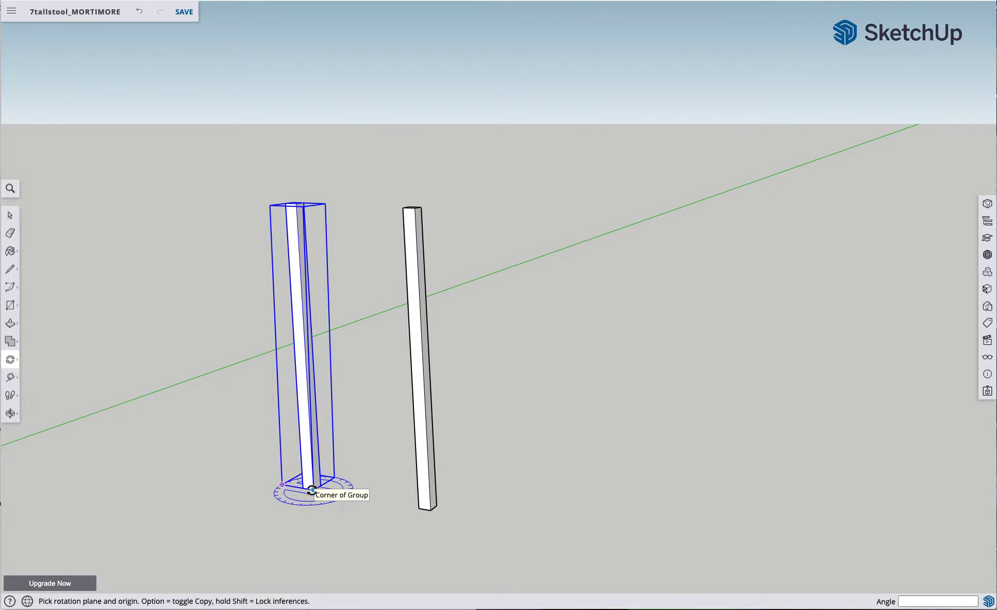
pyautogui.click(312, 489)
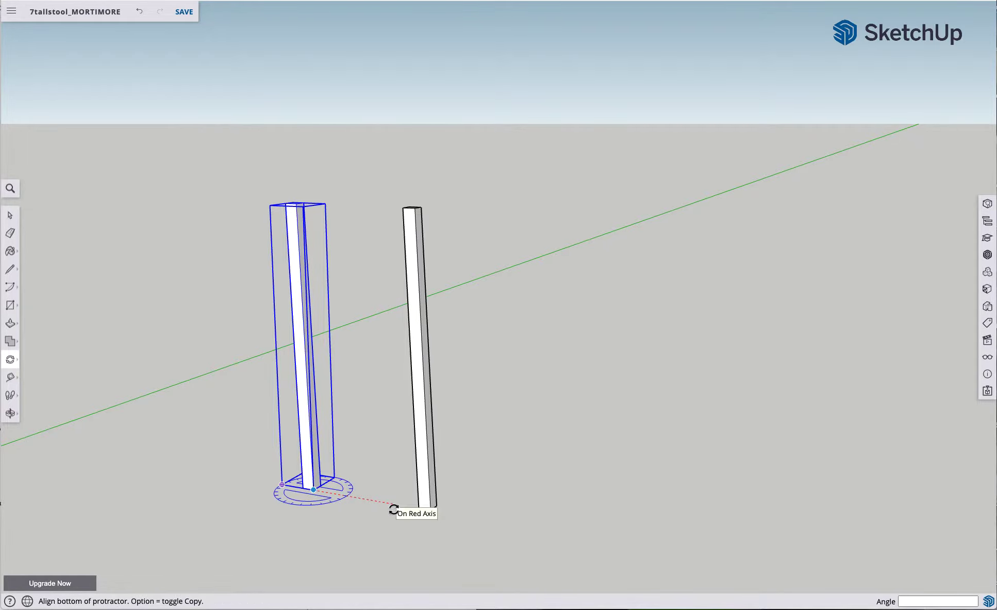
pyautogui.click(394, 505)
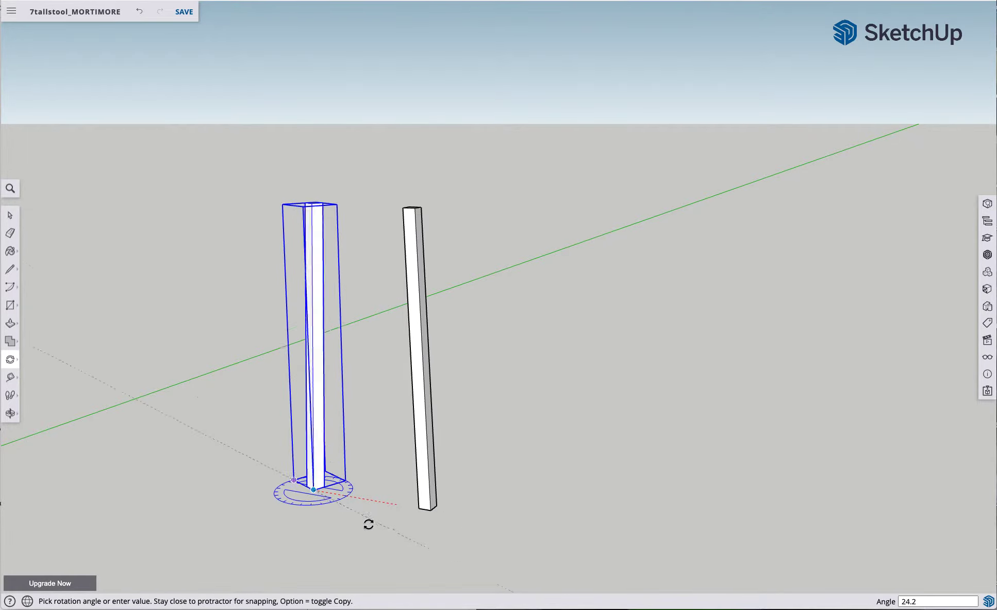
pyautogui.click(252, 527)
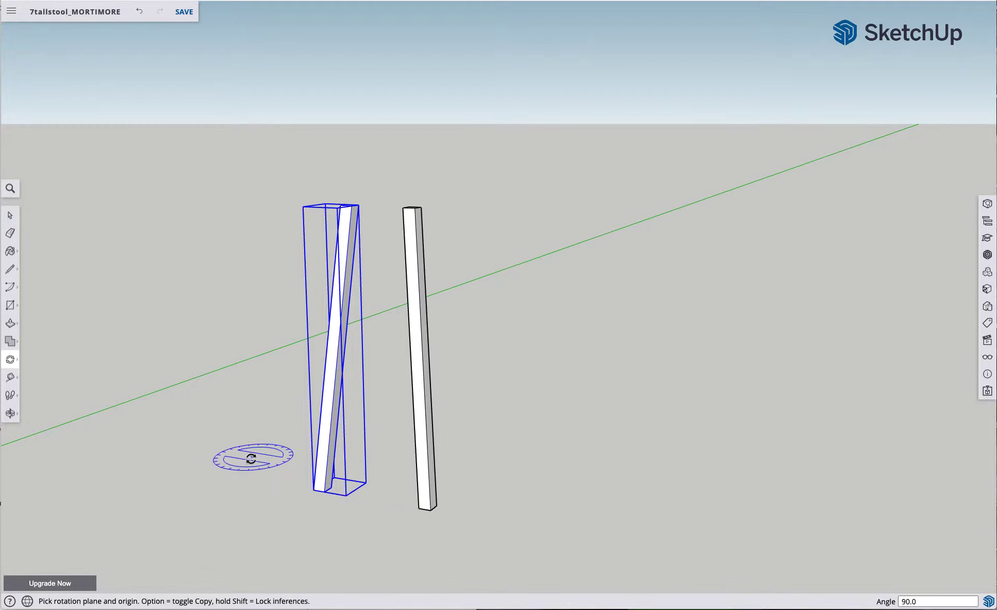
pyautogui.moveTo(356, 443)
pyautogui.mouseDown(button='middle')
pyautogui.moveTo(173, 421)
pyautogui.moveTo(243, 431)
pyautogui.mouseUp(button='middle')
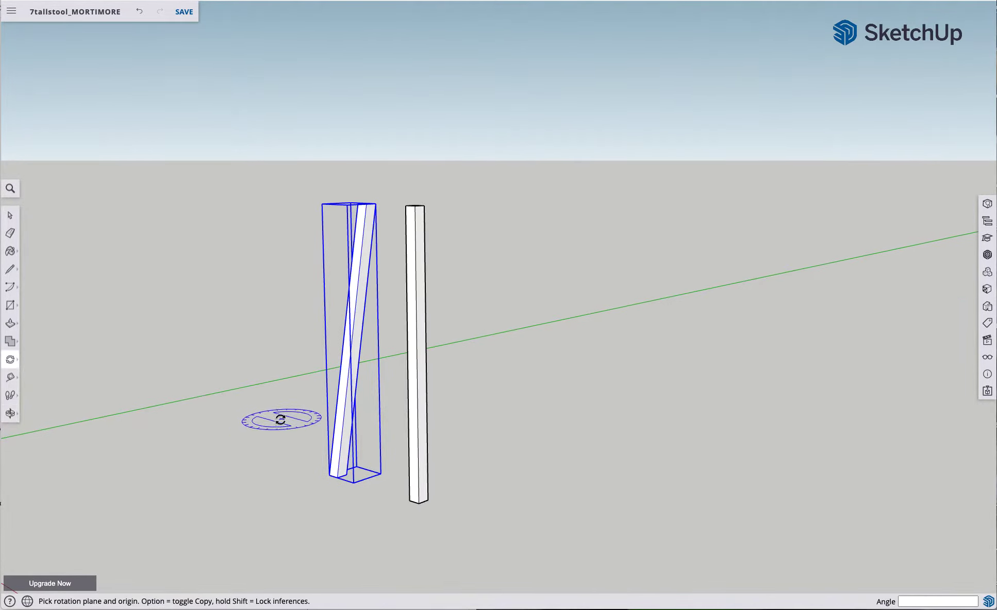
pyautogui.click(10, 214)
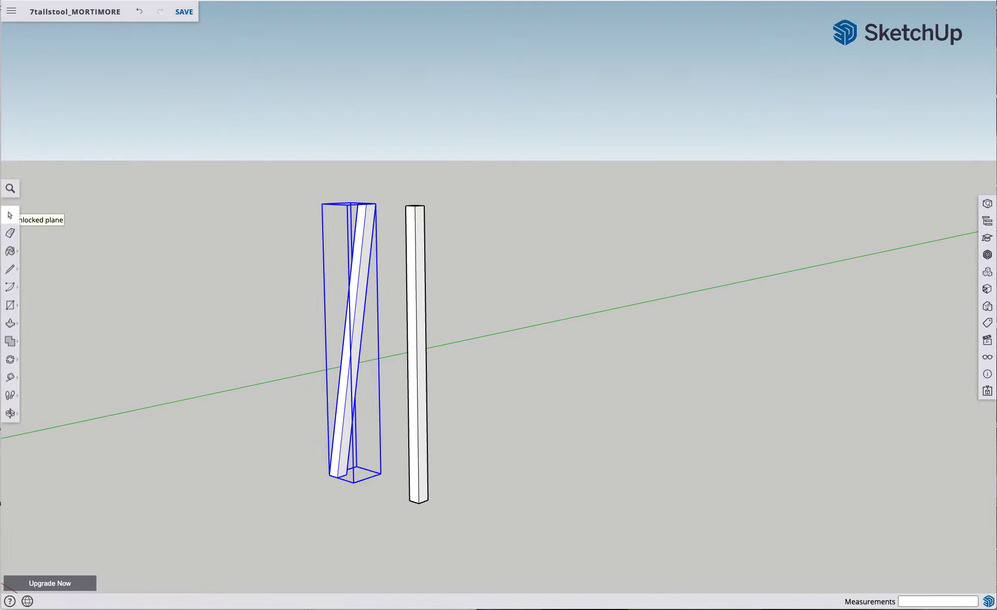
pyautogui.click(258, 346)
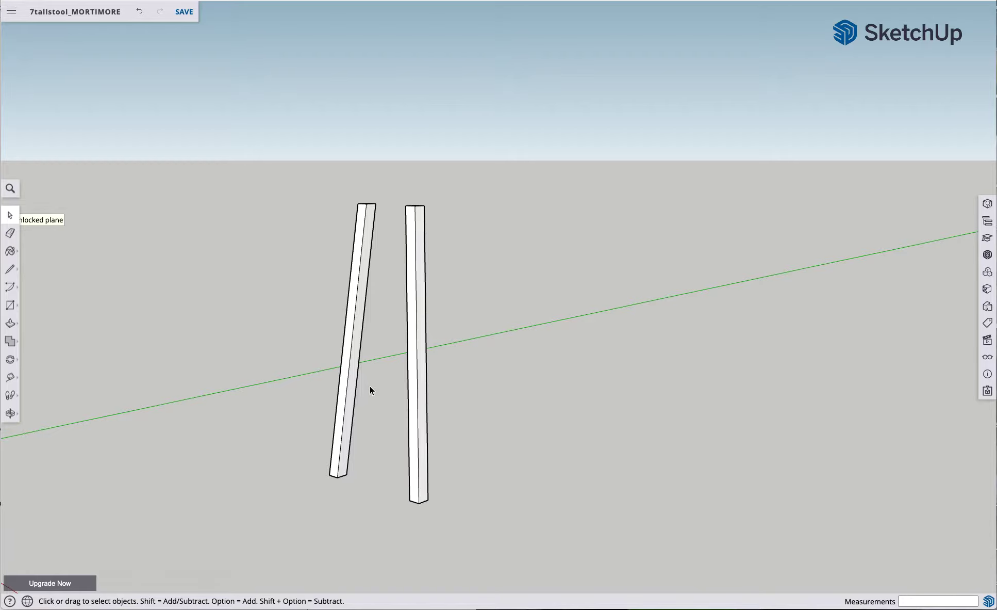
# Draw two consecutive guide lines up the middle of the rotated leg's inner face, parallel to its edges, starting from the bottom edge's midpoint
pyautogui.click(12, 270)
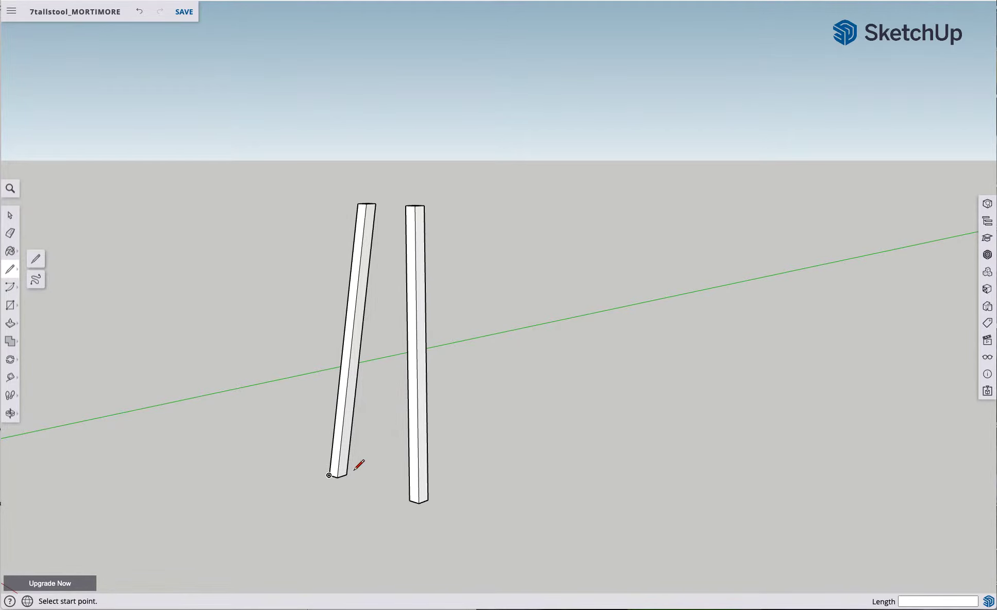
pyautogui.scroll(-1, 346, 473)
pyautogui.scroll(2, 346, 474)
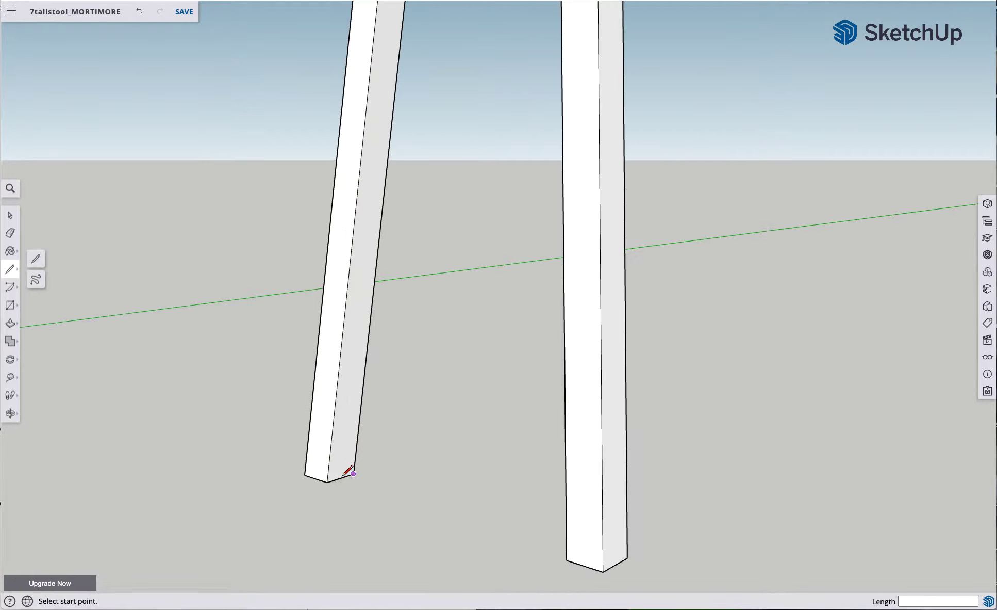
pyautogui.click(340, 478)
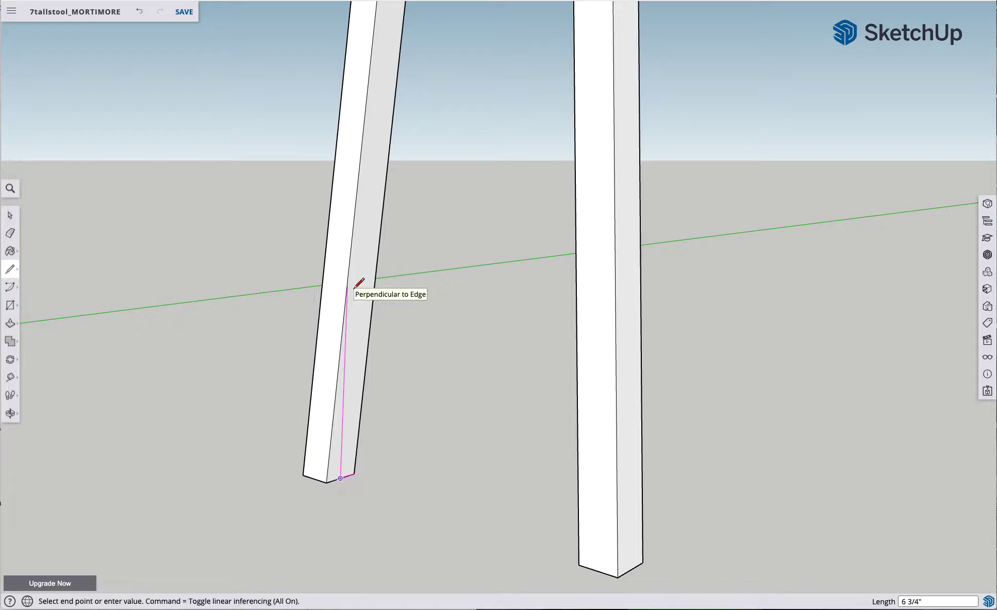
pyautogui.scroll(1, 366, 267)
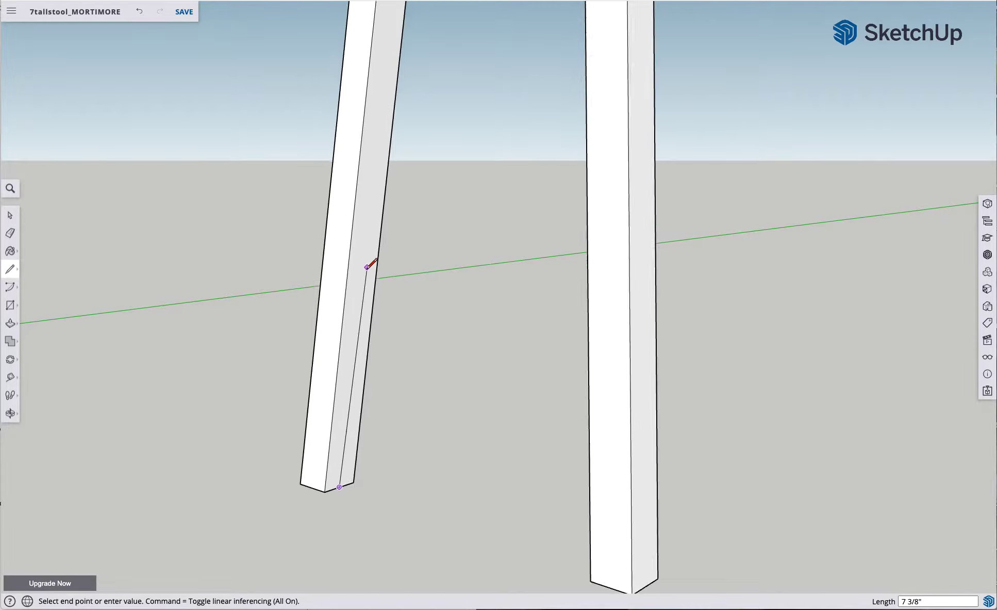
pyautogui.scroll(1, 367, 267)
pyautogui.scroll(-4, 367, 272)
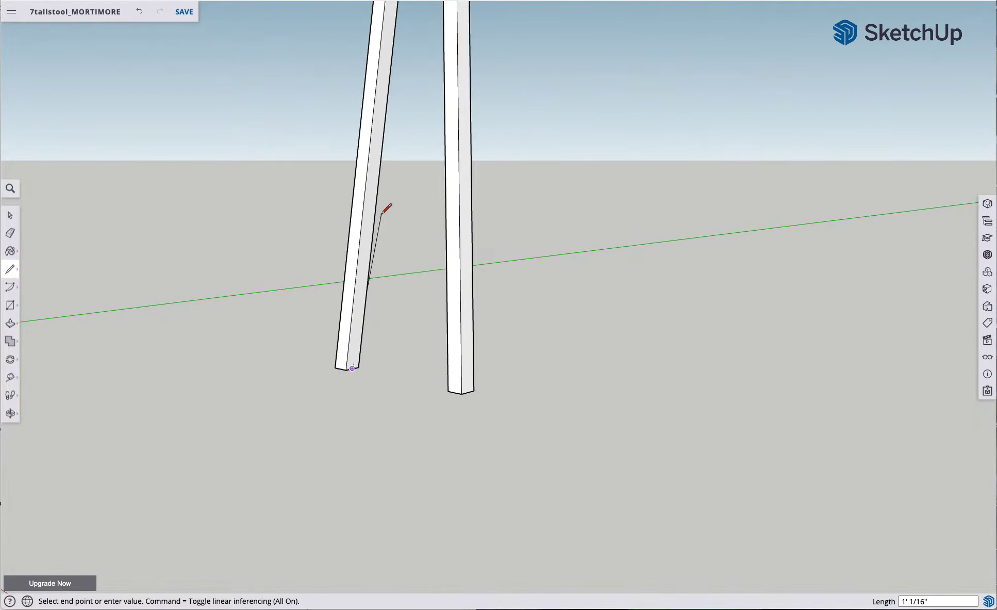
pyautogui.scroll(-2, 379, 213)
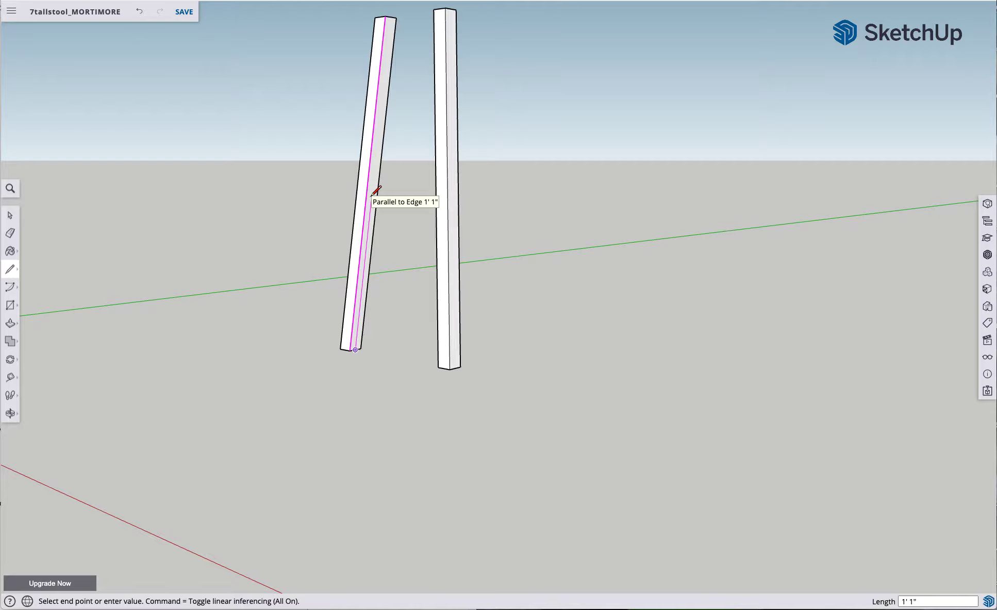
pyautogui.press('Return')
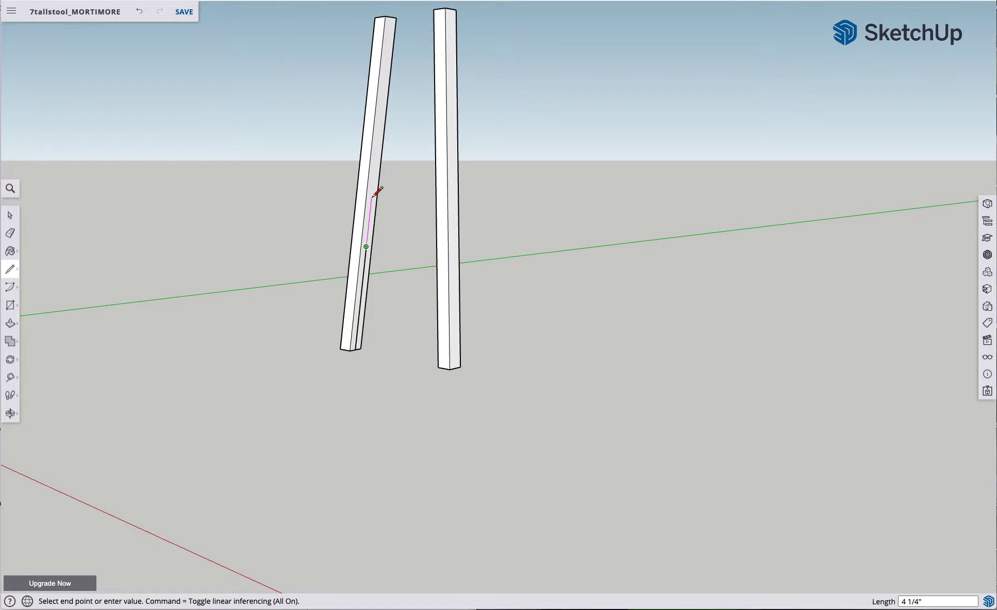
pyautogui.click(379, 143)
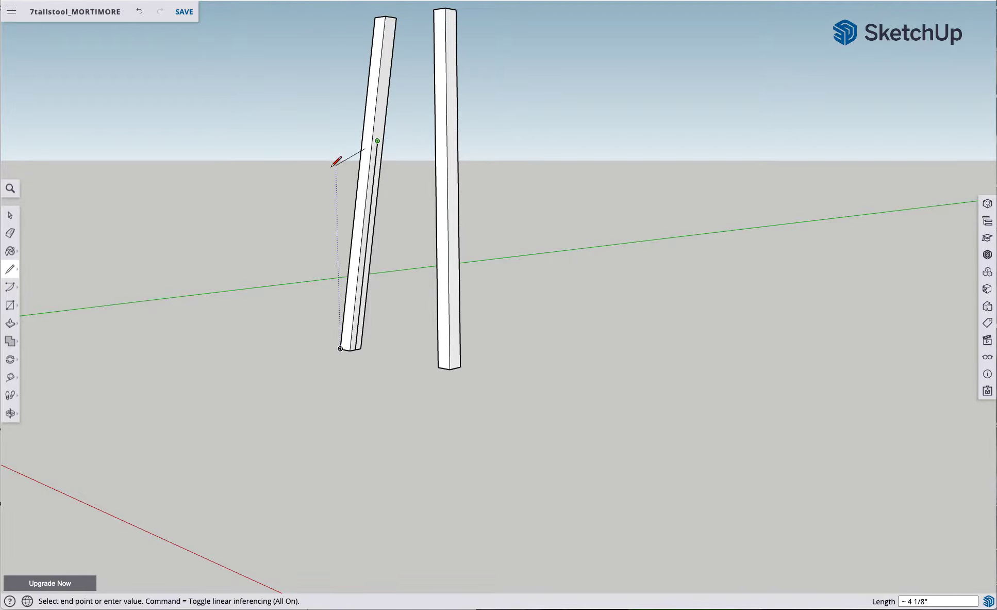
pyautogui.press('Escape')
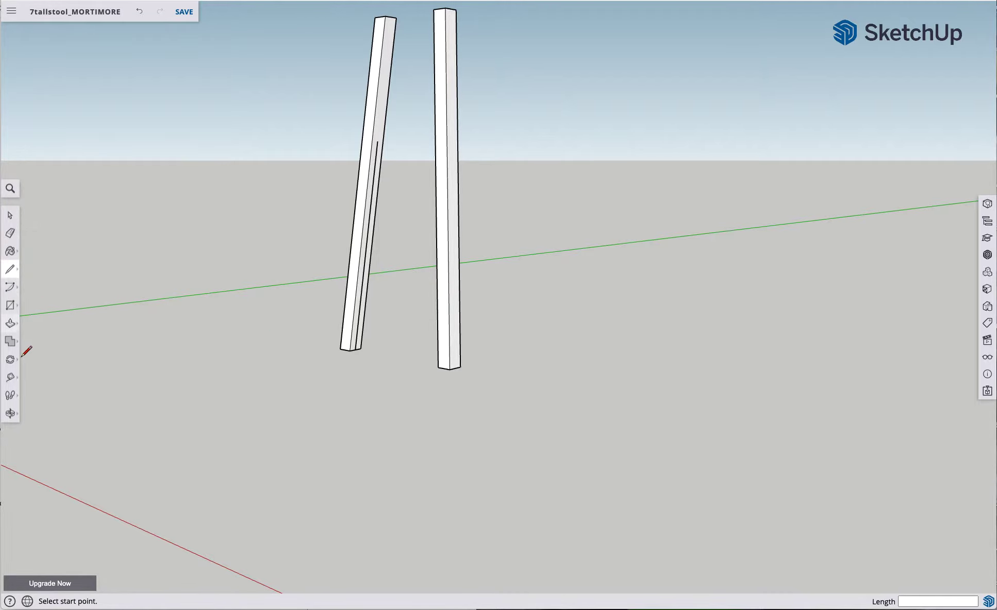
# Start a vertical circle facing the red axis, with its center in the open space in front of the rotated leg
pyautogui.click(14, 304)
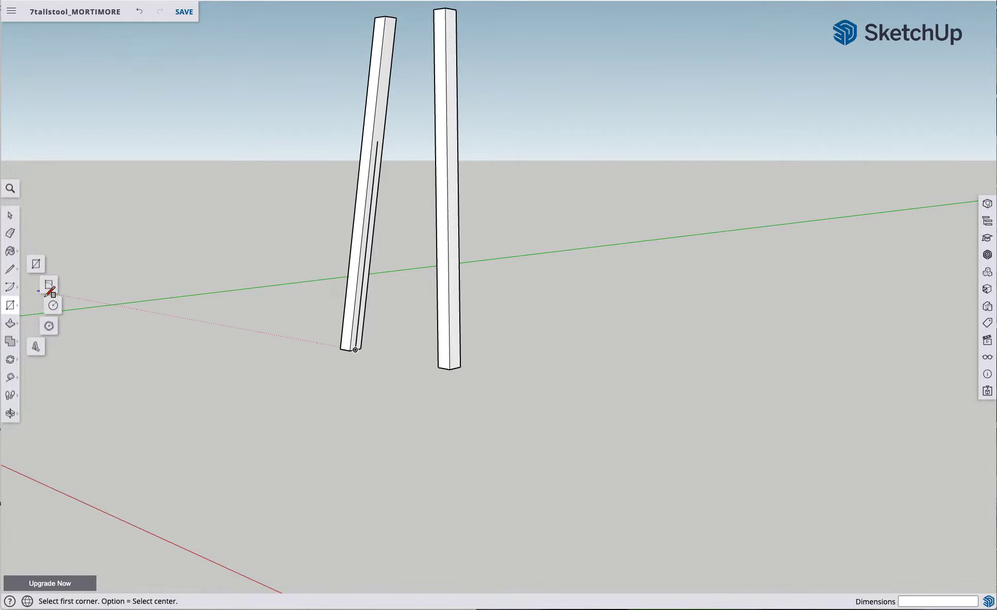
pyautogui.click(54, 306)
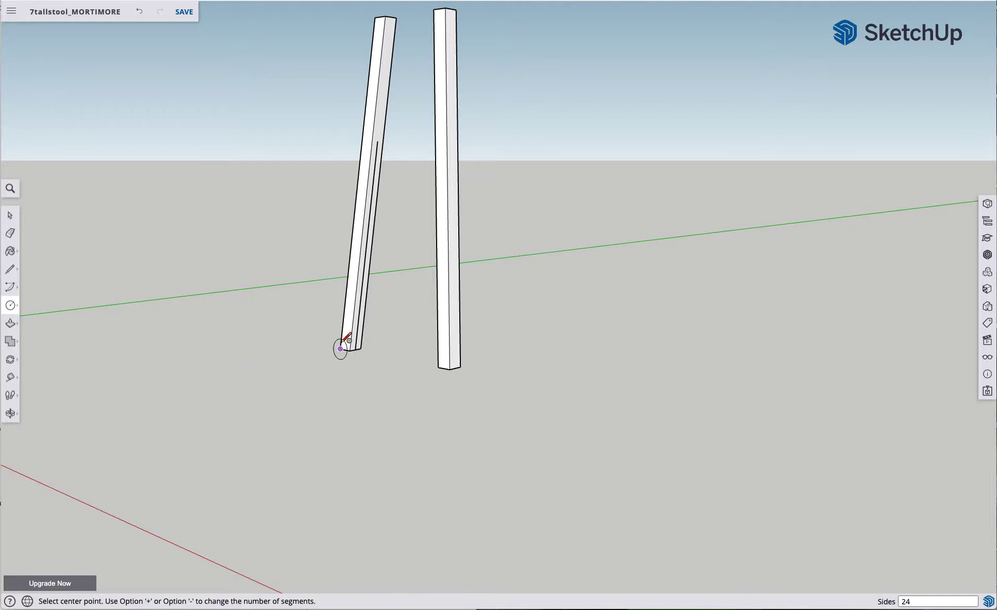
pyautogui.click(302, 383)
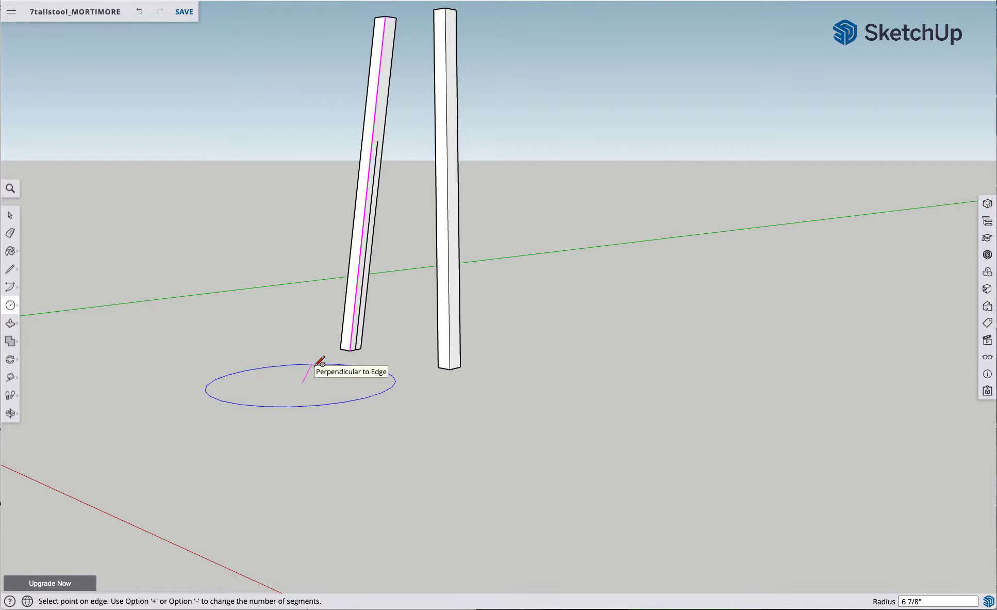
pyautogui.press('Escape')
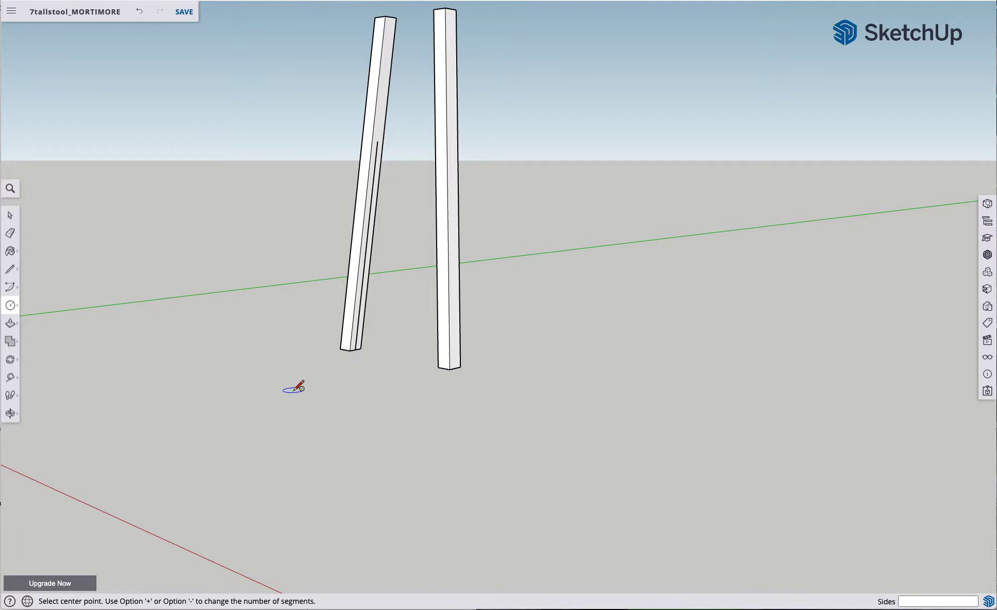
pyautogui.press('Right')
pyautogui.click(293, 390)
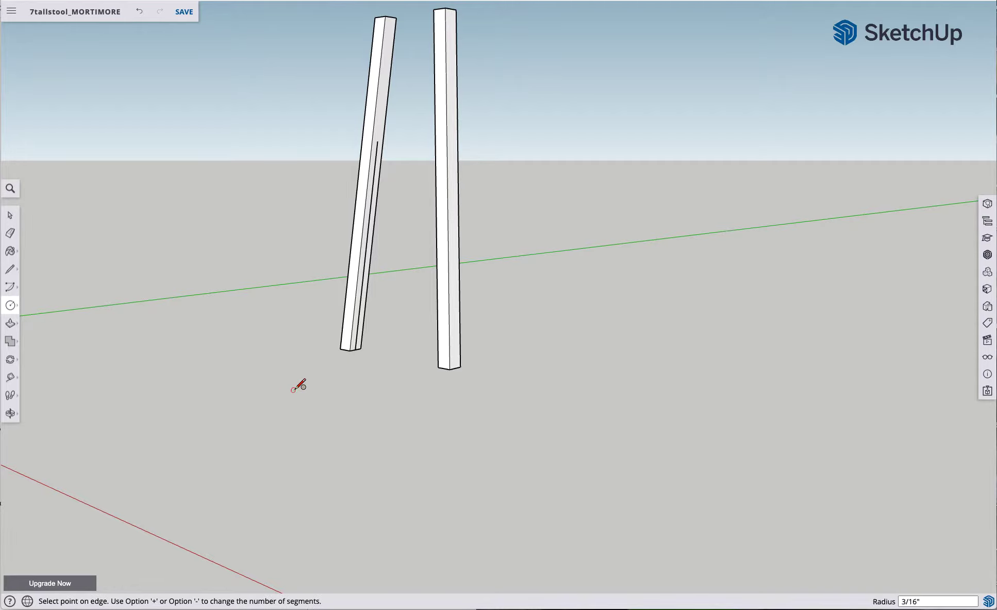
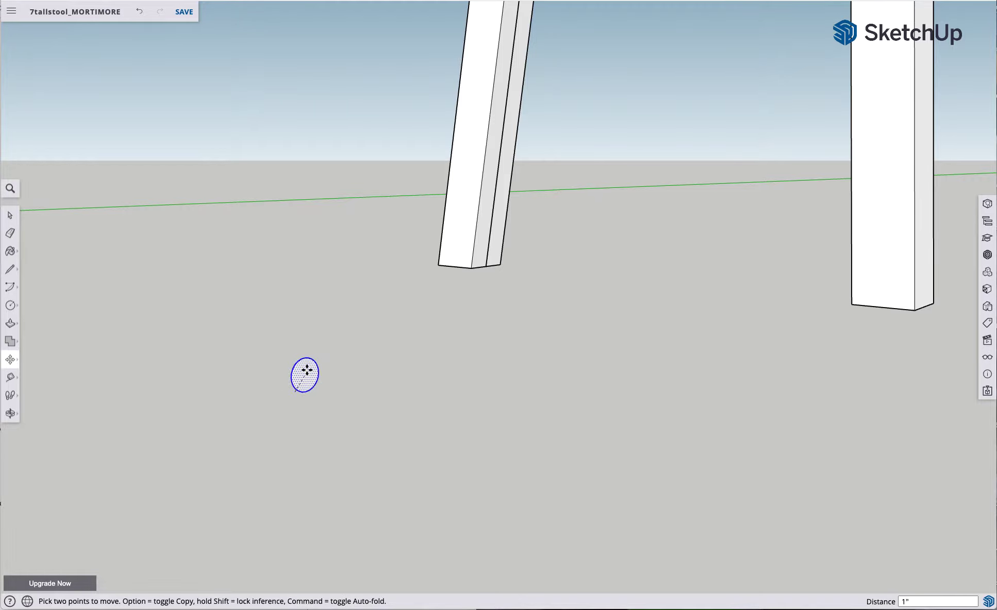
# Move the circle by its center onto the point where the two guide lines meet on the rotated leg's inner face
pyautogui.scroll(-5, 341, 349)
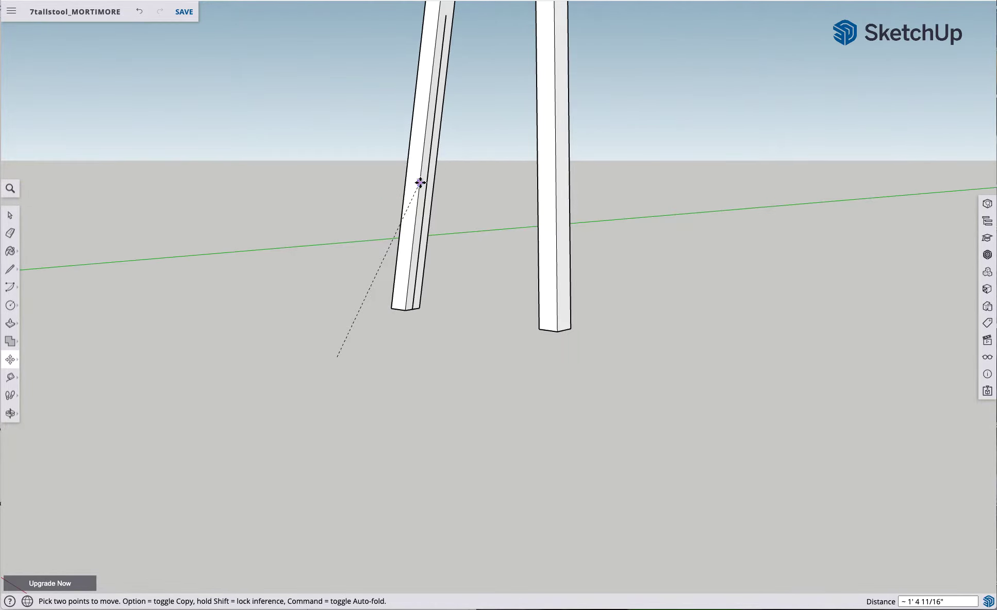
pyautogui.scroll(5, 428, 179)
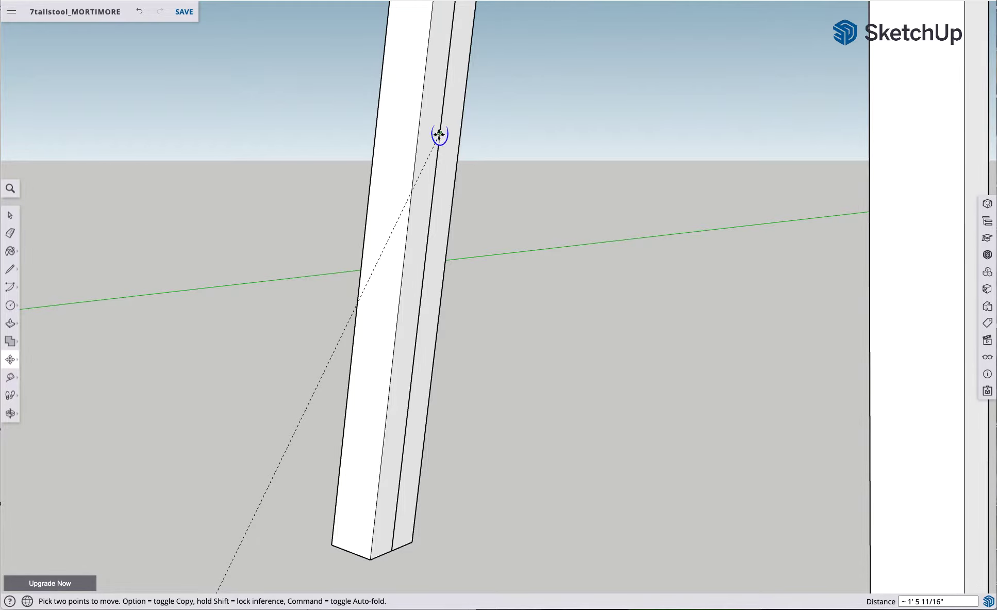
pyautogui.click(439, 136)
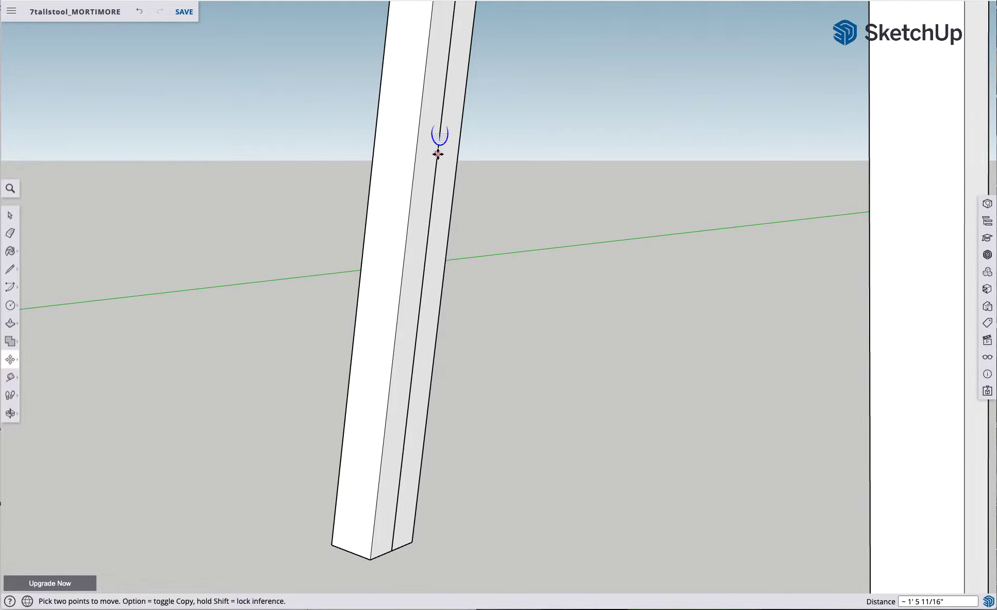
# Push/Pull the circle on the rotated leg about 9 3/8 inches across to the other leg to form a round rung
pyautogui.moveTo(438, 154); pyautogui.dragTo(450, 157, button='middle')
pyautogui.scroll(-5, 439, 138)
pyautogui.scroll(8, 438, 139)
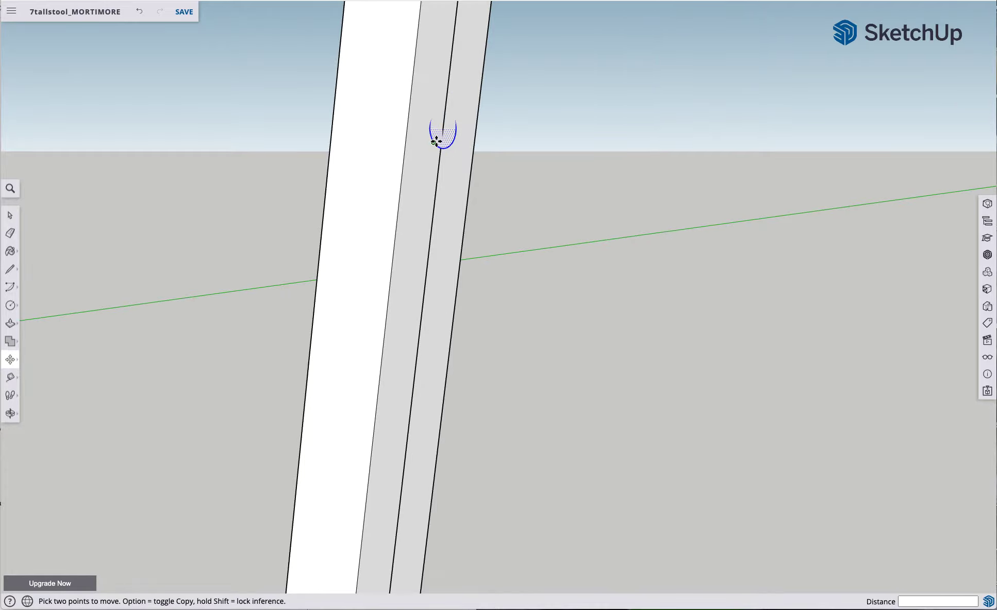
pyautogui.scroll(3, 436, 140)
pyautogui.moveTo(444, 163); pyautogui.dragTo(492, 152, button='middle')
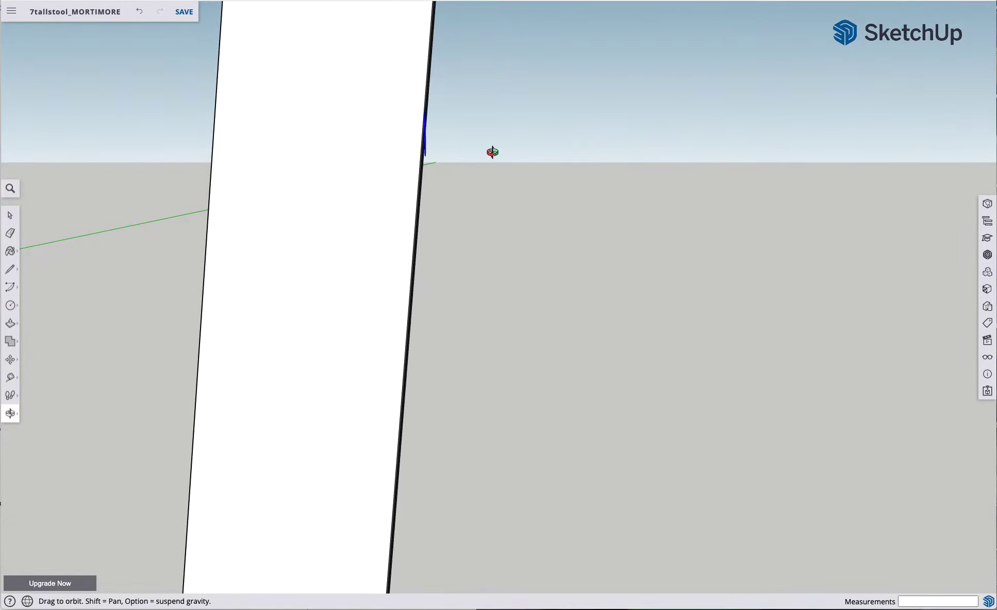
pyautogui.press('m')
pyautogui.moveTo(422, 154); pyautogui.dragTo(323, 239, button='middle')
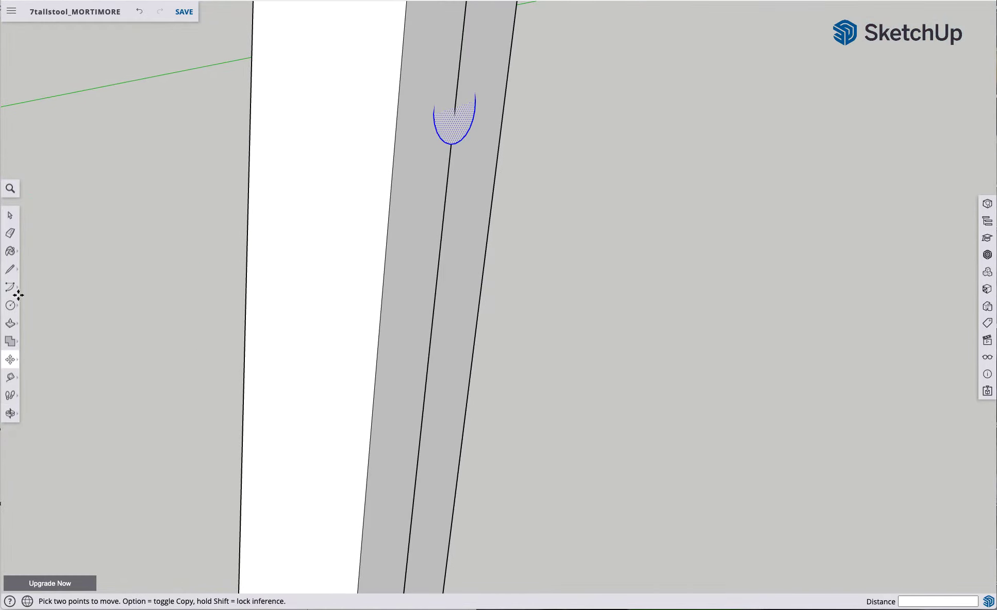
pyautogui.click(9, 323)
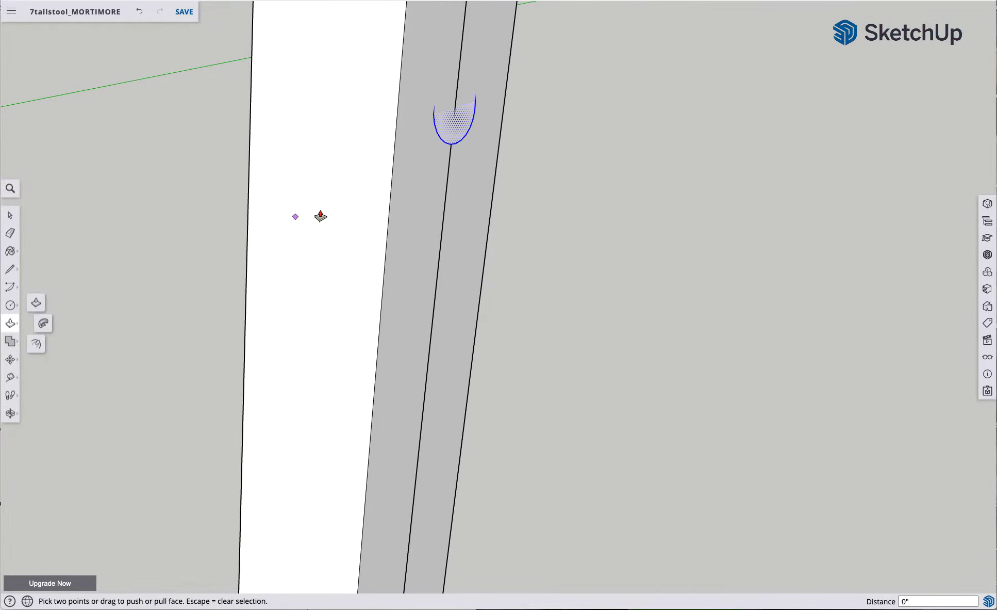
pyautogui.moveTo(449, 135); pyautogui.dragTo(740, 190)
pyautogui.scroll(5, 473, 139)
pyautogui.scroll(-12, 473, 146)
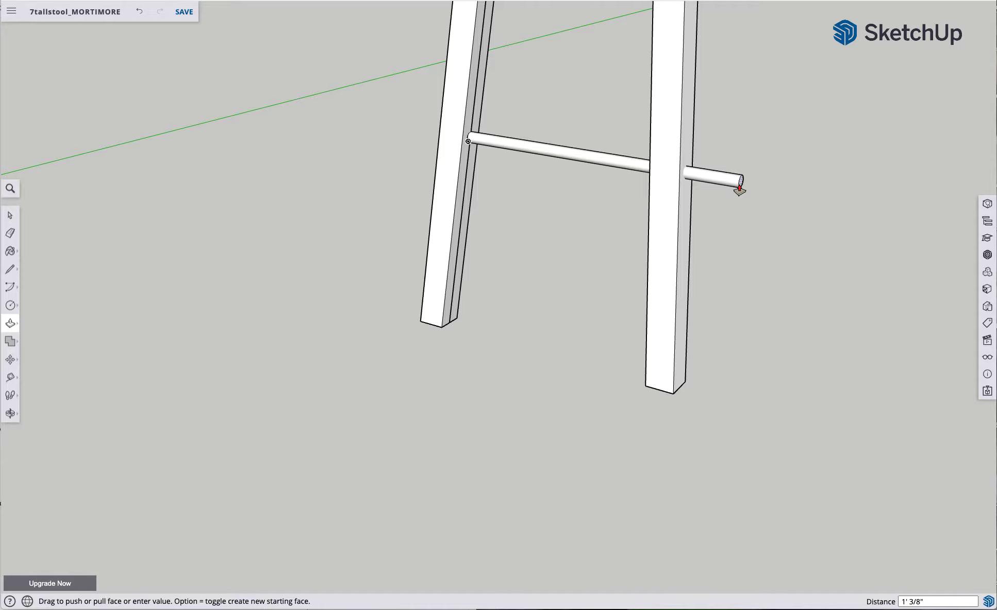
pyautogui.moveTo(739, 190); pyautogui.dragTo(664, 184)
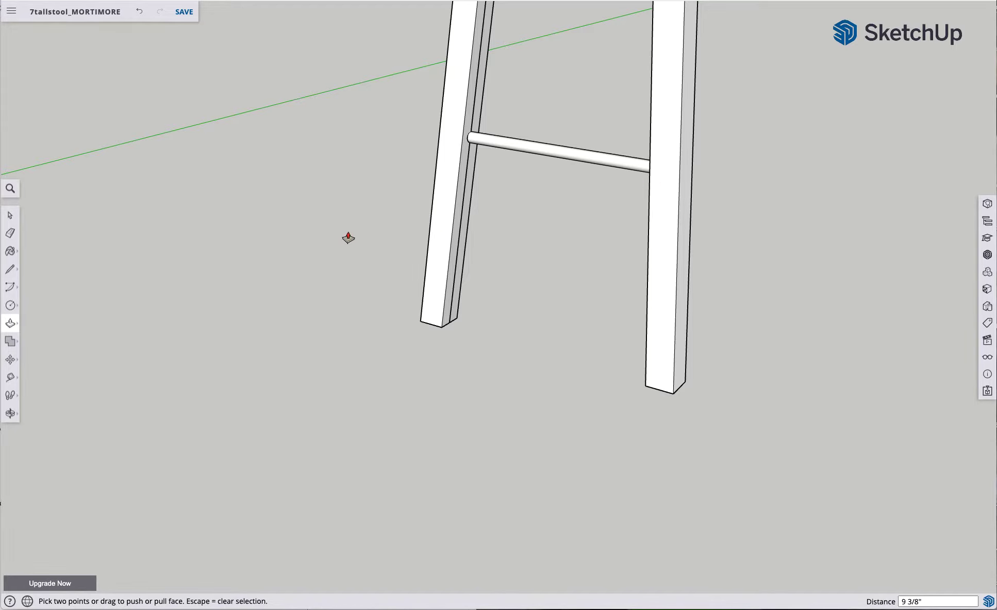
# Select the whole round rung between the two legs and make it a group
pyautogui.click(11, 216)
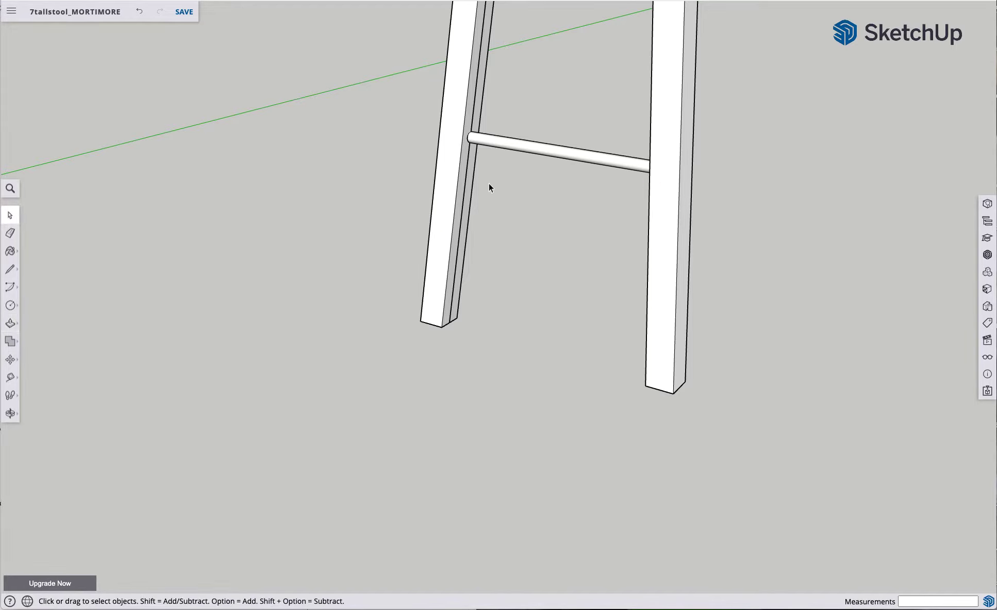
pyautogui.tripleClick(531, 147)
pyautogui.rightClick(532, 150)
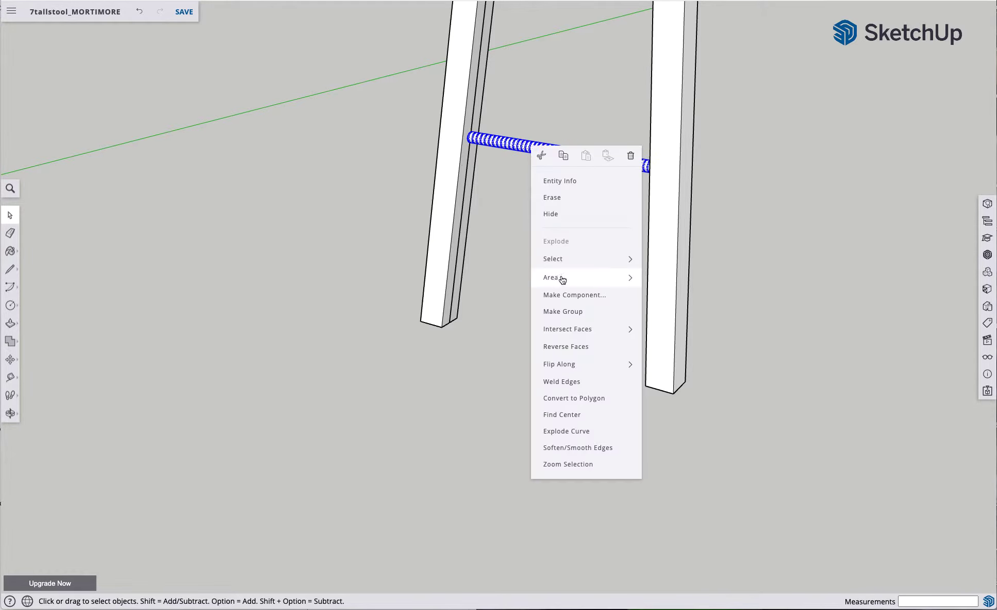
pyautogui.click(564, 312)
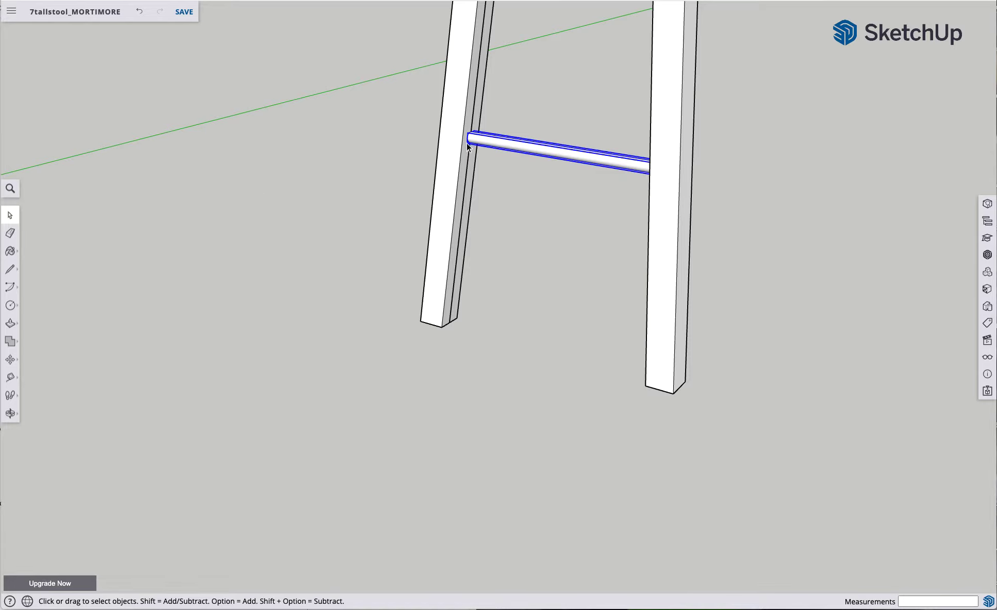
# Move the round rung about 5/16 inch toward the rotated leg so its end sinks into the slanted face
pyautogui.click(10, 359)
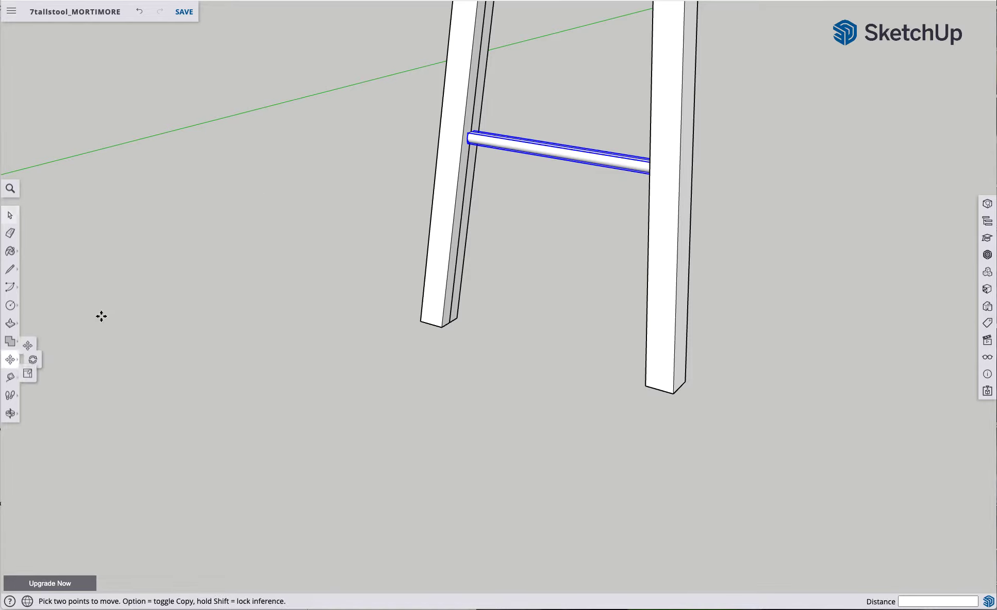
pyautogui.click(560, 224)
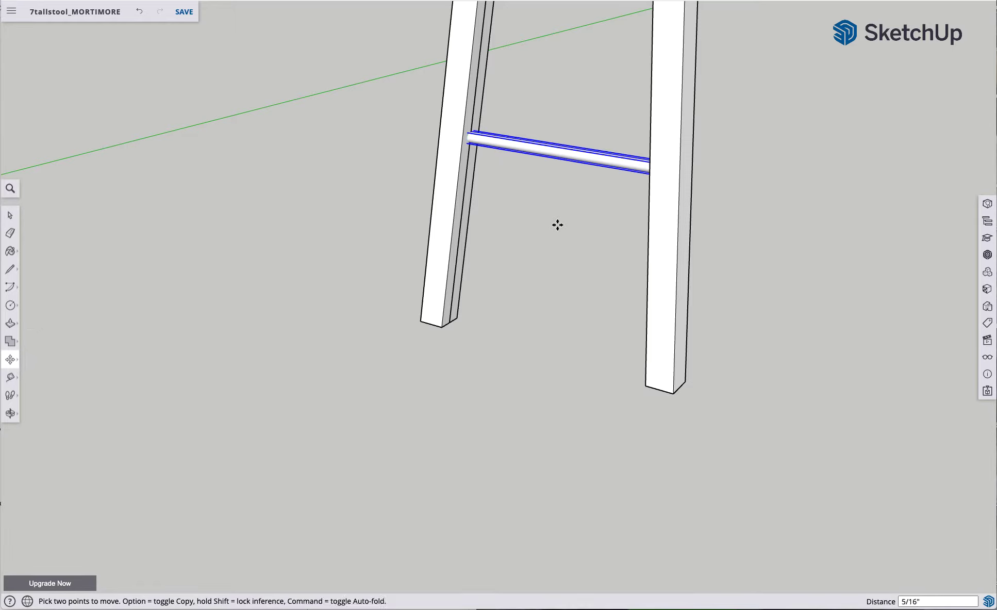
pyautogui.click(555, 225)
pyautogui.click(10, 215)
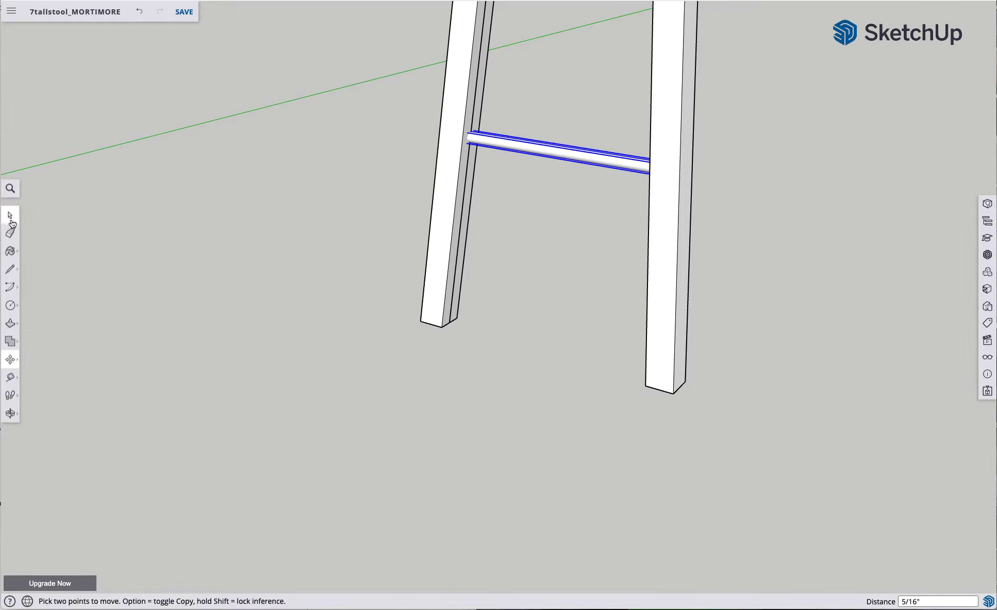
pyautogui.click(297, 155)
# Examine from several angles how the rung's ends meet the two slanted legs
pyautogui.moveTo(470, 146); pyautogui.dragTo(495, 154, button='middle')
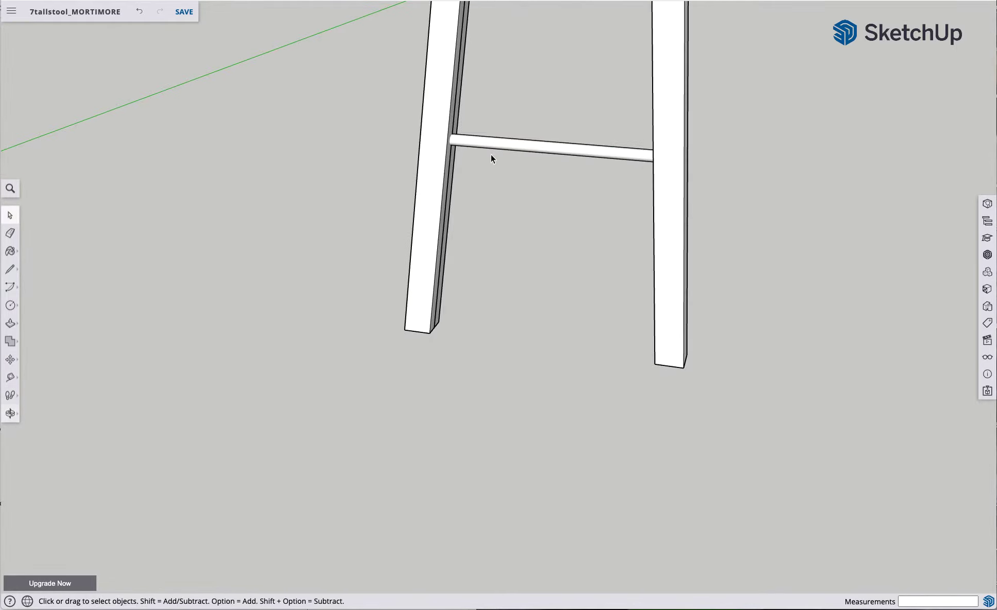
pyautogui.scroll(-4, 449, 147)
pyautogui.scroll(8, 450, 147)
pyautogui.scroll(8, 450, 148)
pyautogui.scroll(-3, 514, 159)
pyautogui.scroll(-2, 527, 160)
pyautogui.moveTo(552, 169); pyautogui.dragTo(450, 166, button='middle')
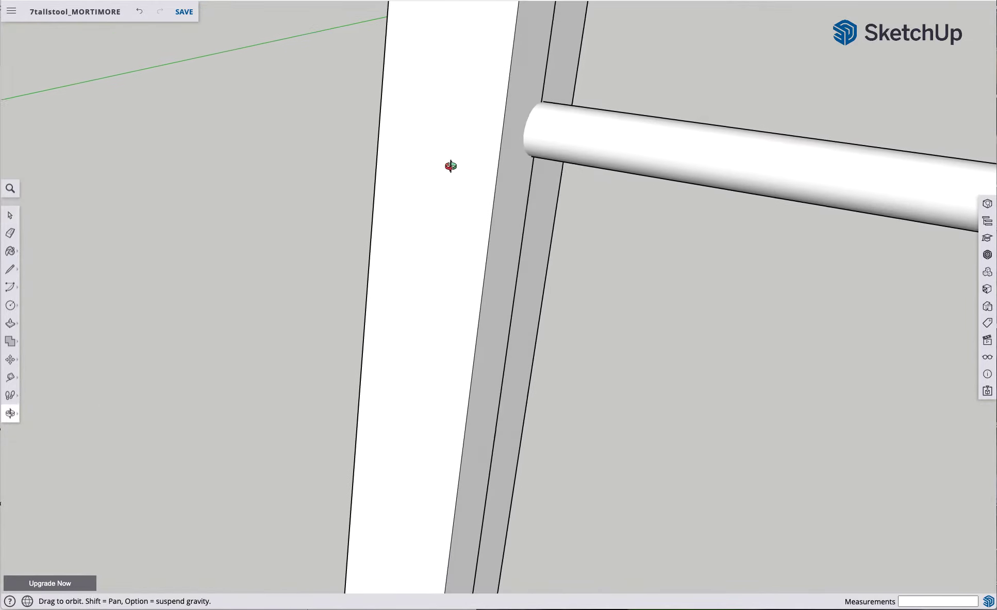
pyautogui.scroll(5, 571, 200)
pyautogui.scroll(-7, 576, 199)
pyautogui.scroll(-5, 576, 202)
pyautogui.moveTo(592, 203); pyautogui.dragTo(490, 247, button='middle')
pyautogui.scroll(3, 616, 243)
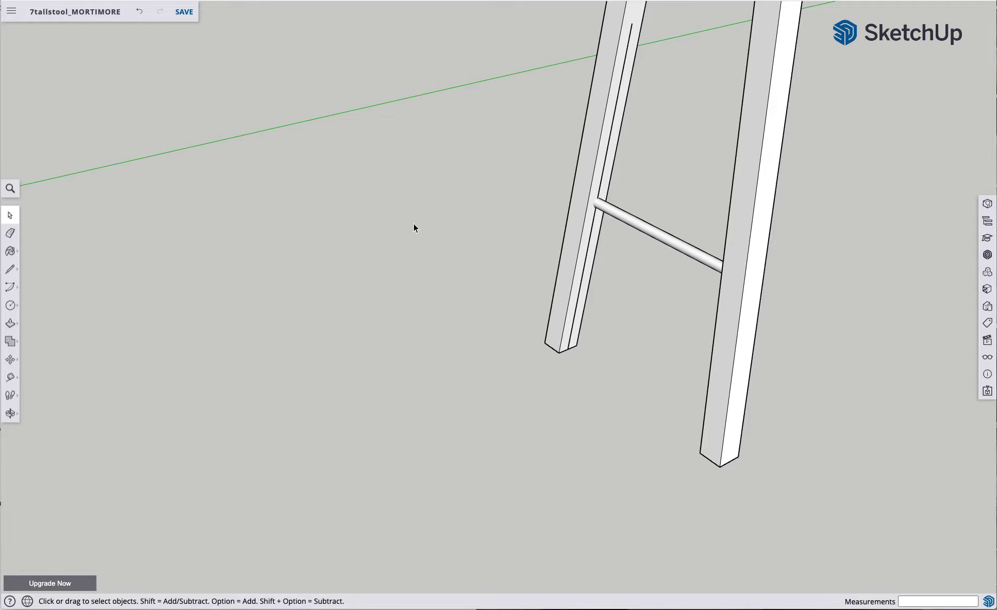
# Copy the grouped rung and place the copy in the open space in front of the legs
pyautogui.click(11, 363)
pyautogui.click(13, 219)
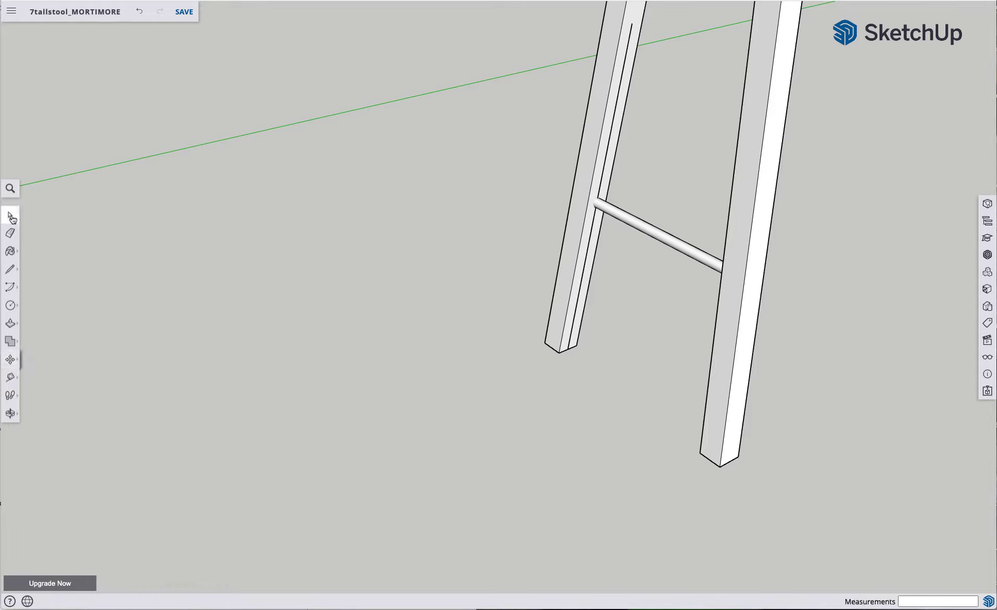
pyautogui.click(628, 221)
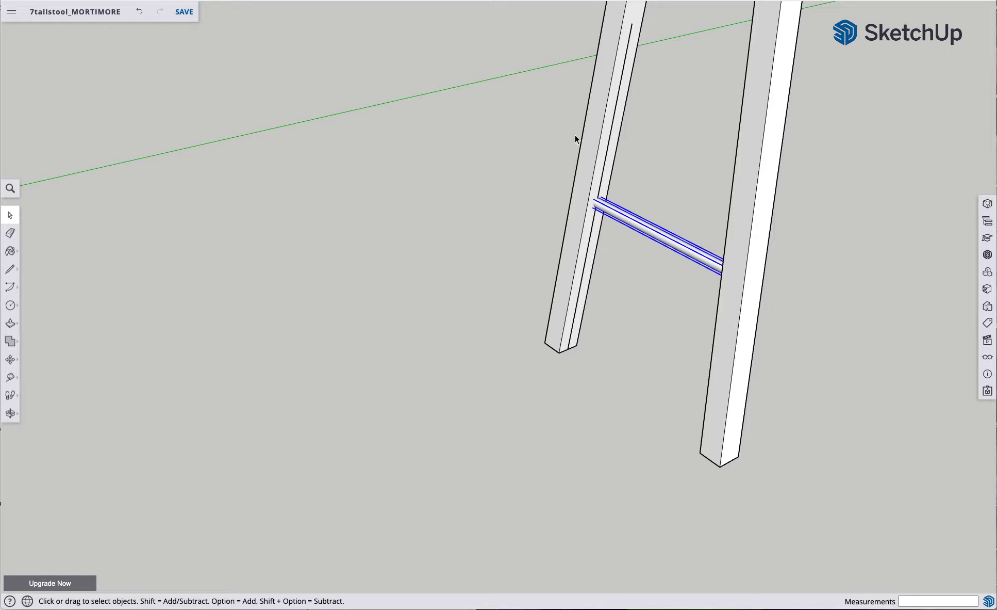
pyautogui.click(10, 359)
pyautogui.click(447, 312)
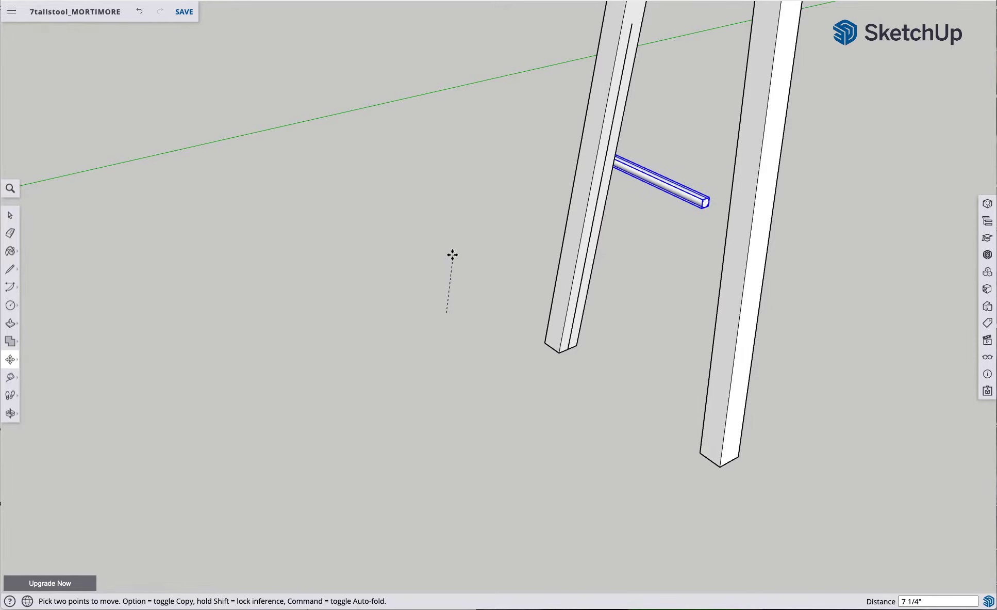
pyautogui.press('alt')
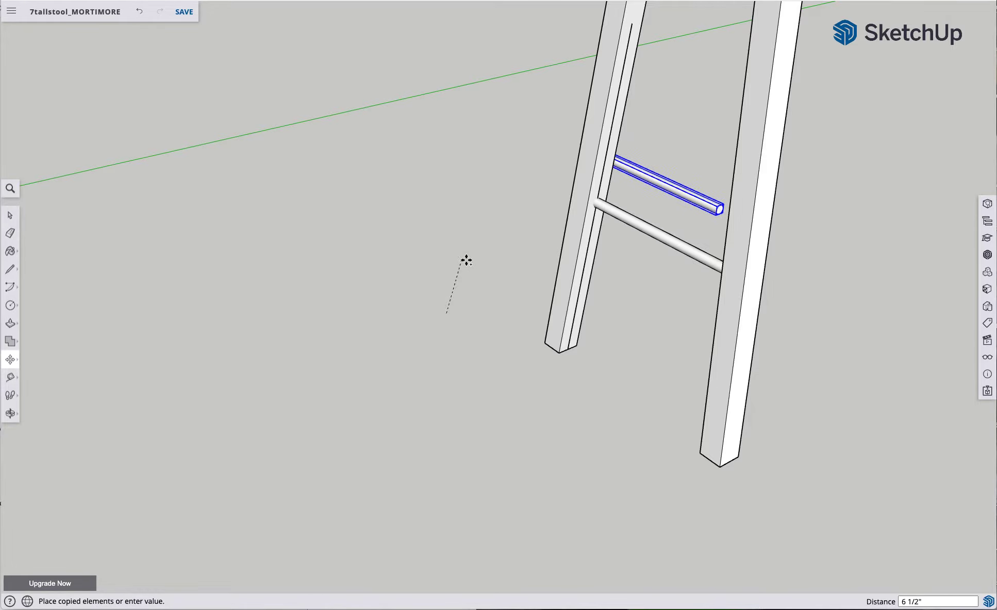
pyautogui.click(385, 367)
# Move the copied rung by the center of its end face onto the upper end of the rotated leg's guide line, about 11 1/4 inches
pyautogui.press('o')
pyautogui.moveTo(450, 250); pyautogui.dragTo(473, 268)
pyautogui.moveTo(474, 268); pyautogui.dragTo(719, 255, button='middle')
pyautogui.moveTo(550, 251); pyautogui.dragTo(756, 230, button='middle')
pyautogui.scroll(-1, 552, 219)
pyautogui.scroll(6, 544, 221)
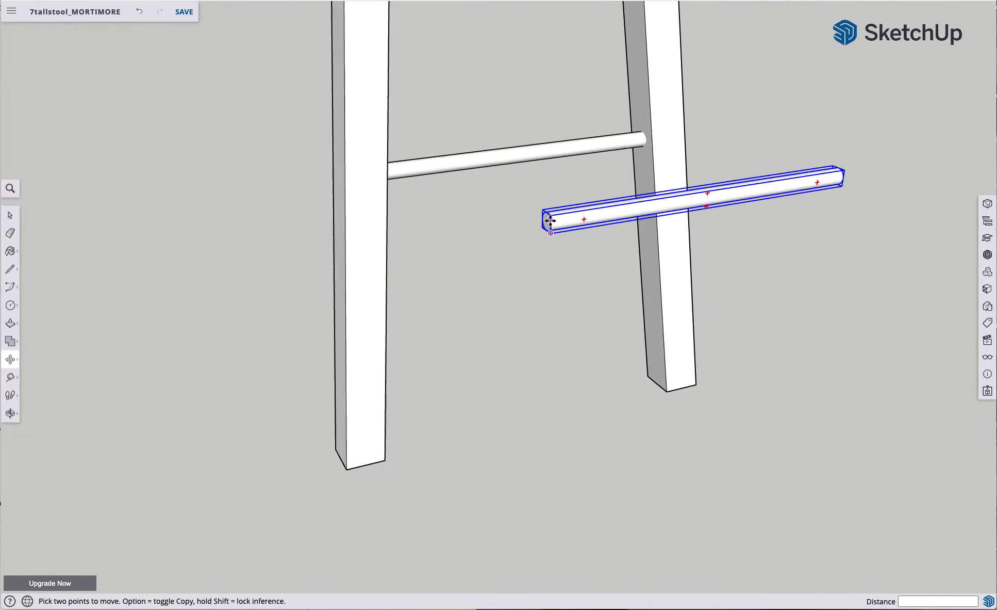
pyautogui.scroll(2, 536, 222)
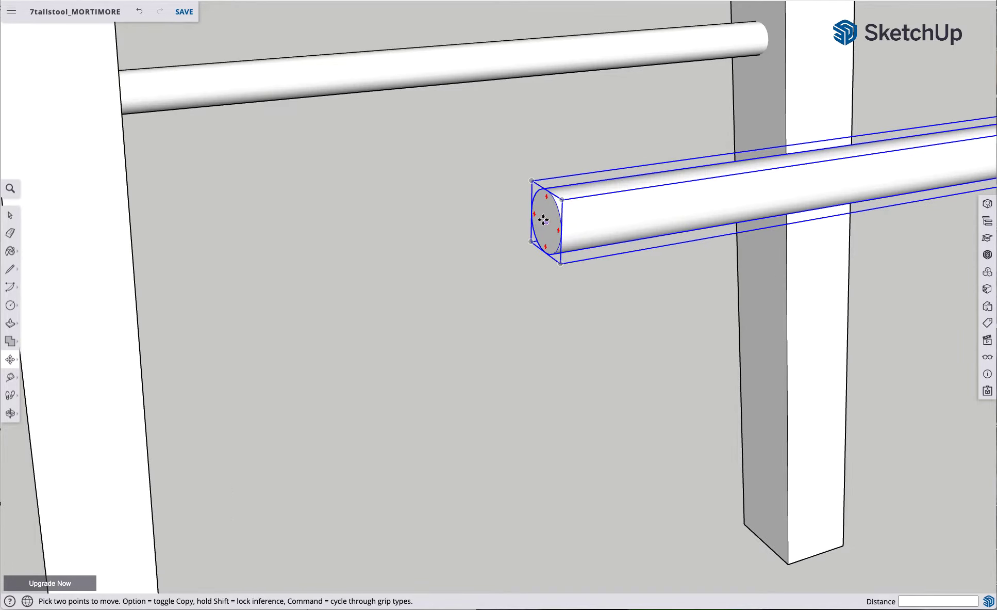
pyautogui.click(542, 221)
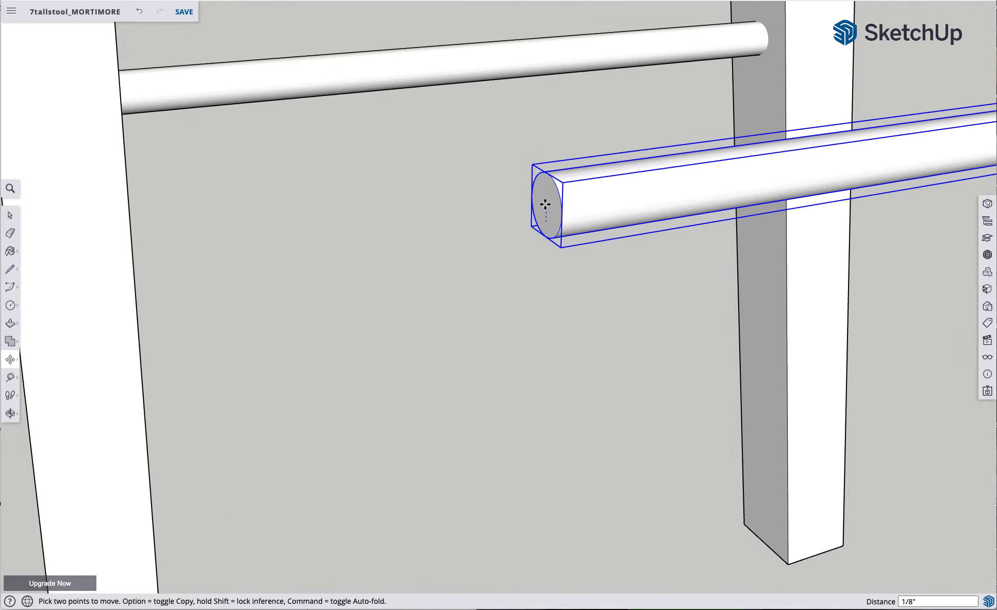
pyautogui.scroll(3, 545, 205)
pyautogui.scroll(-3, 543, 202)
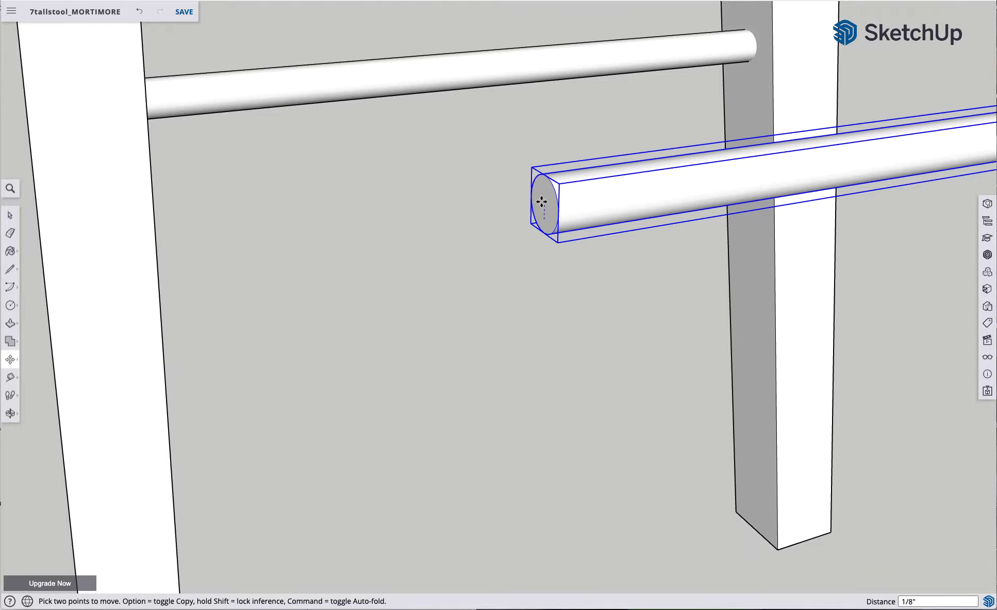
pyautogui.scroll(-5, 541, 201)
pyautogui.moveTo(541, 200); pyautogui.dragTo(303, 220, button='middle')
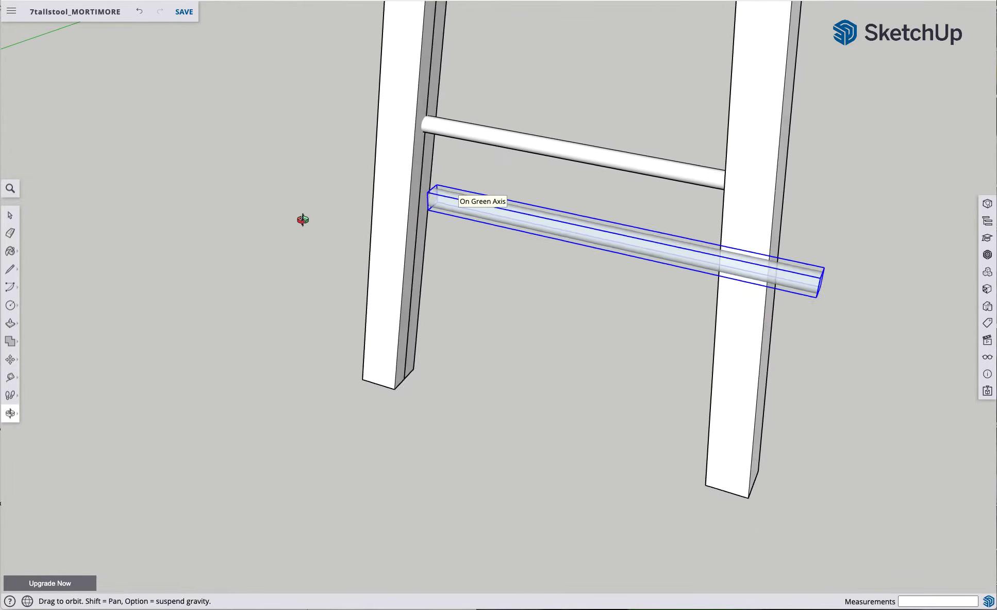
pyautogui.scroll(4, 412, 215)
pyautogui.scroll(-6, 419, 208)
pyautogui.scroll(-4, 419, 209)
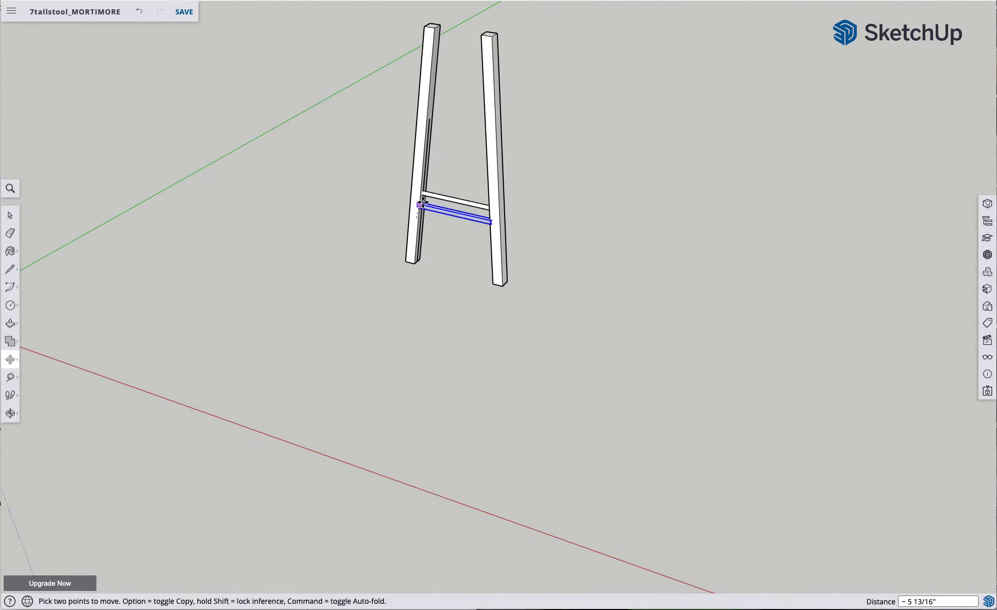
pyautogui.scroll(-2, 430, 116)
pyautogui.scroll(8, 432, 113)
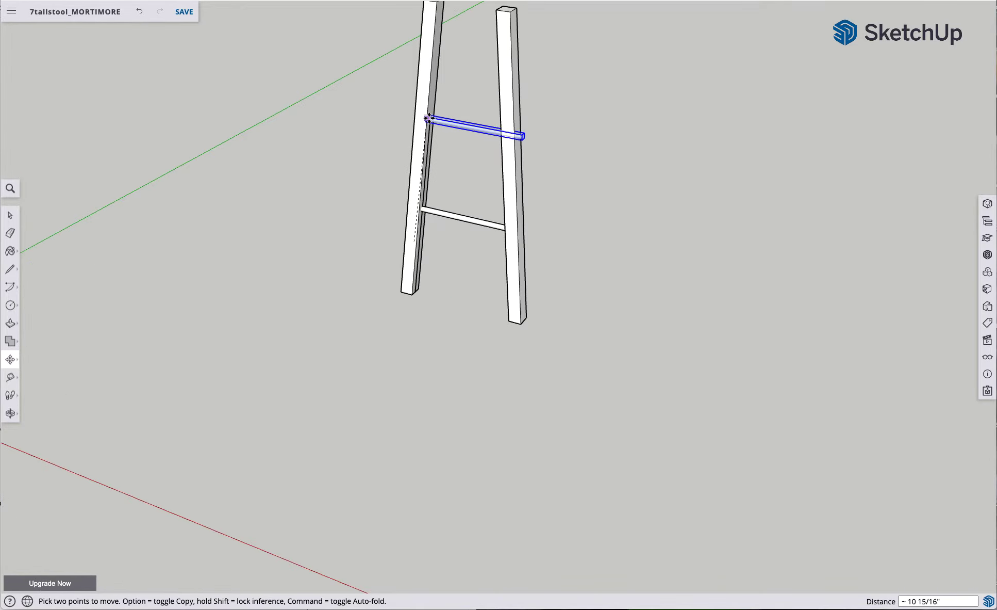
pyautogui.click(434, 105)
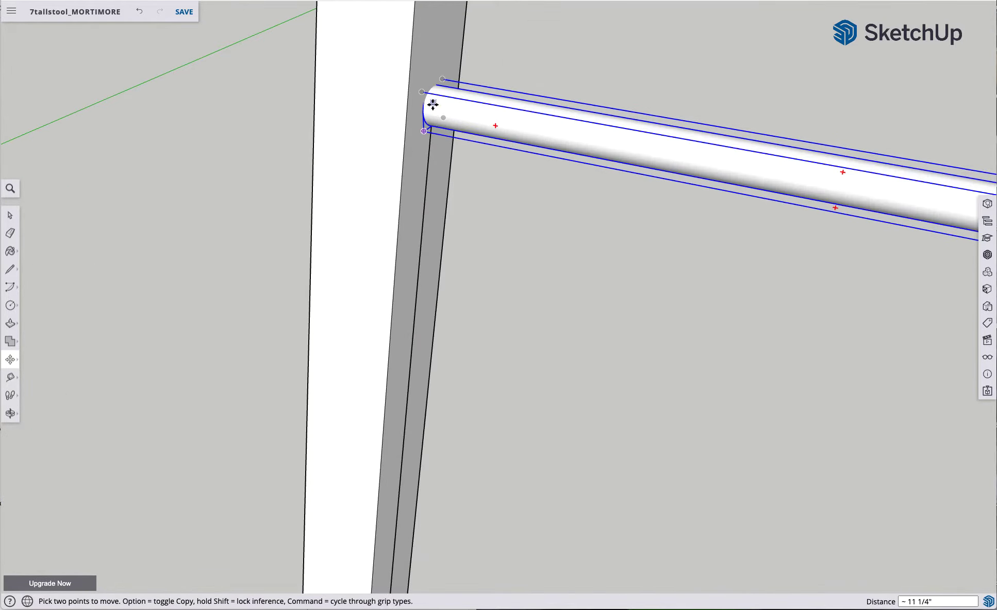
# Move the upper rung about 1 5/16 inches toward the rotated leg so its end sinks into the leg
pyautogui.moveTo(447, 169); pyautogui.dragTo(431, 138, button='middle')
pyautogui.scroll(3, 430, 137)
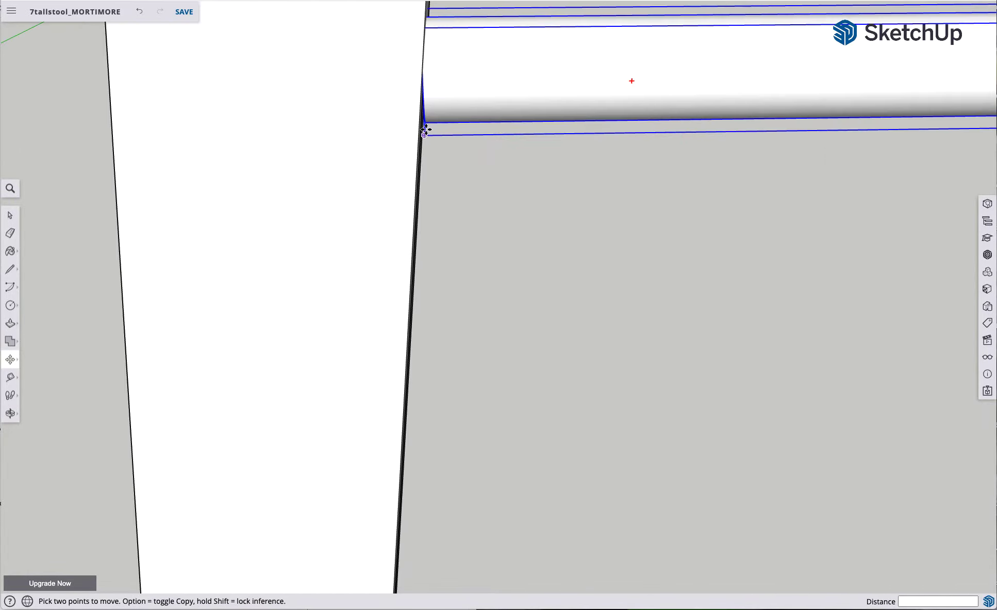
pyautogui.scroll(5, 428, 135)
pyautogui.scroll(-4, 470, 143)
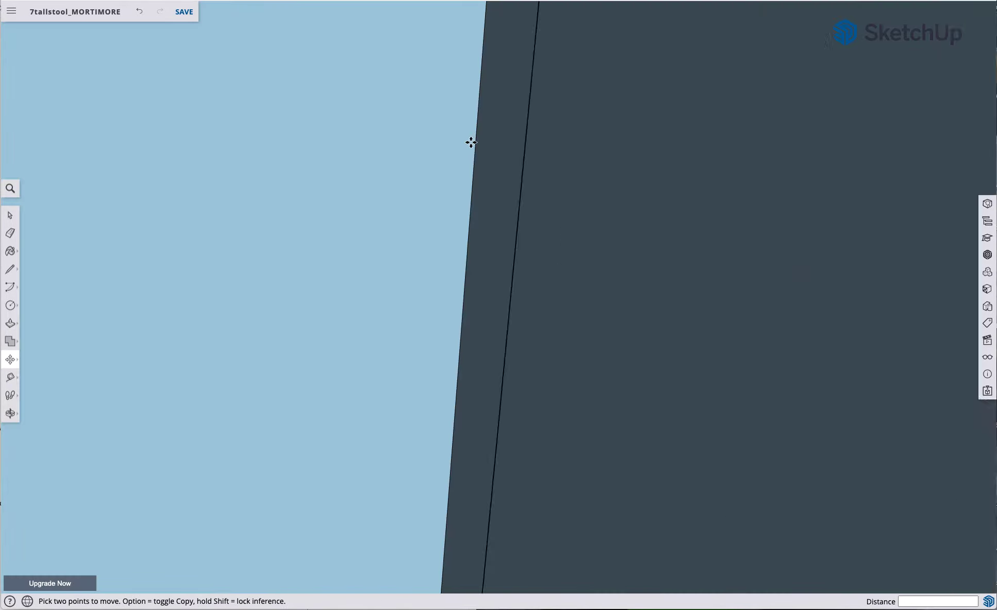
pyautogui.moveTo(472, 143); pyautogui.dragTo(352, 232, button='middle')
pyautogui.click(593, 292)
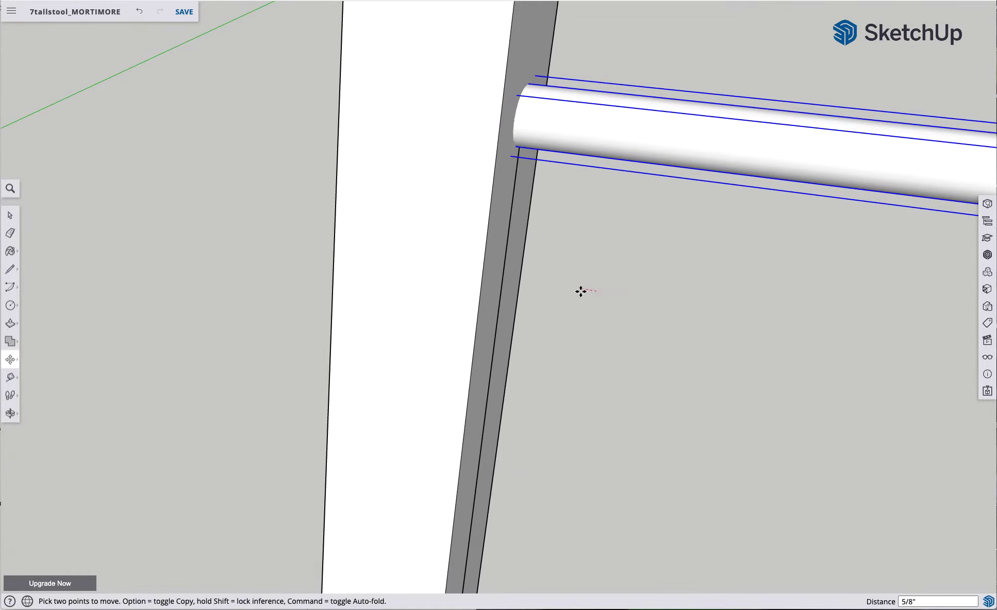
pyautogui.click(563, 292)
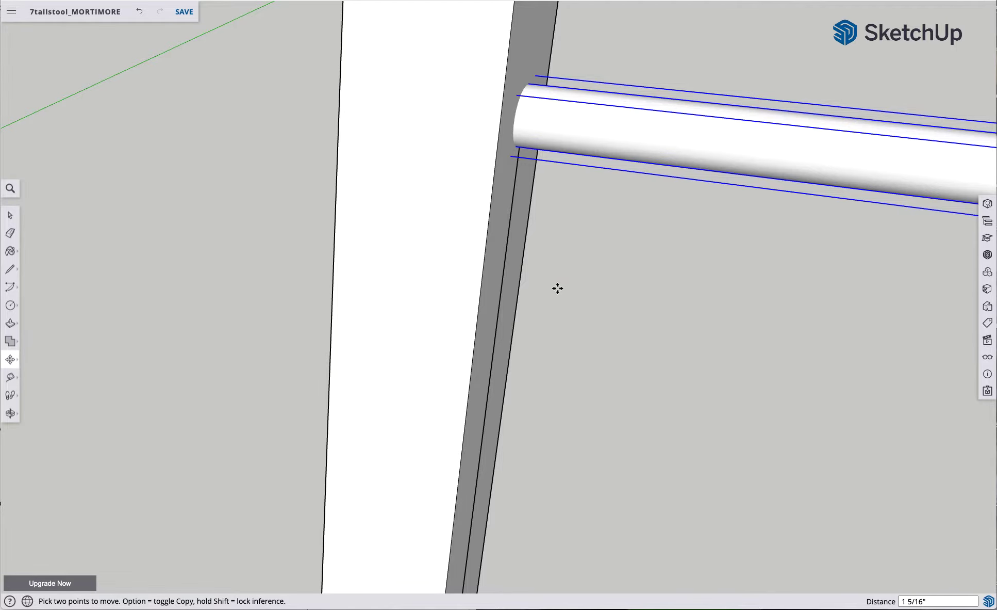
# Examine both rungs between the legs from two sides and clear the selection
pyautogui.scroll(5, 515, 267)
pyautogui.scroll(-15, 514, 263)
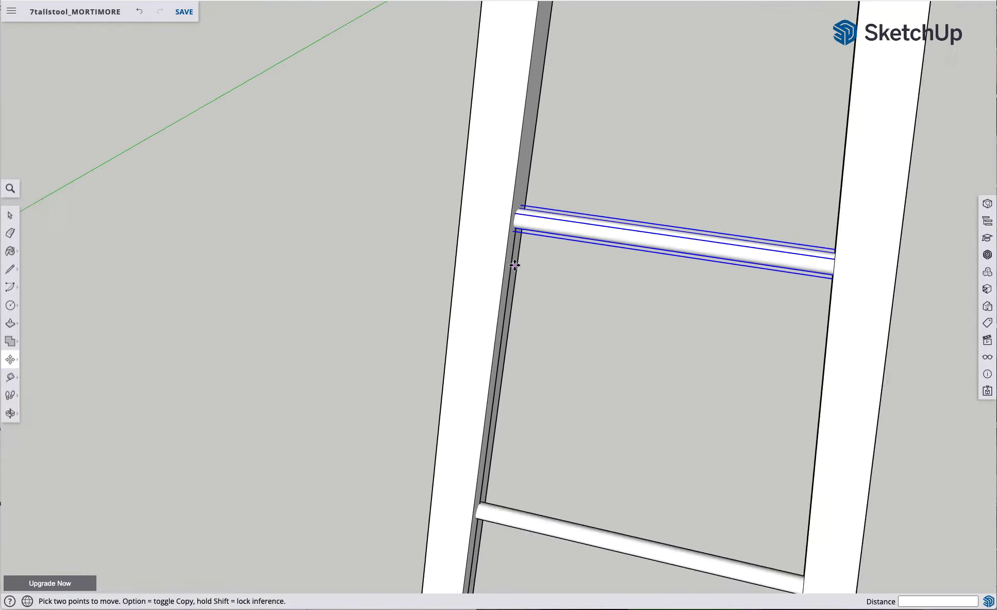
pyautogui.moveTo(492, 268); pyautogui.dragTo(445, 278, button='middle')
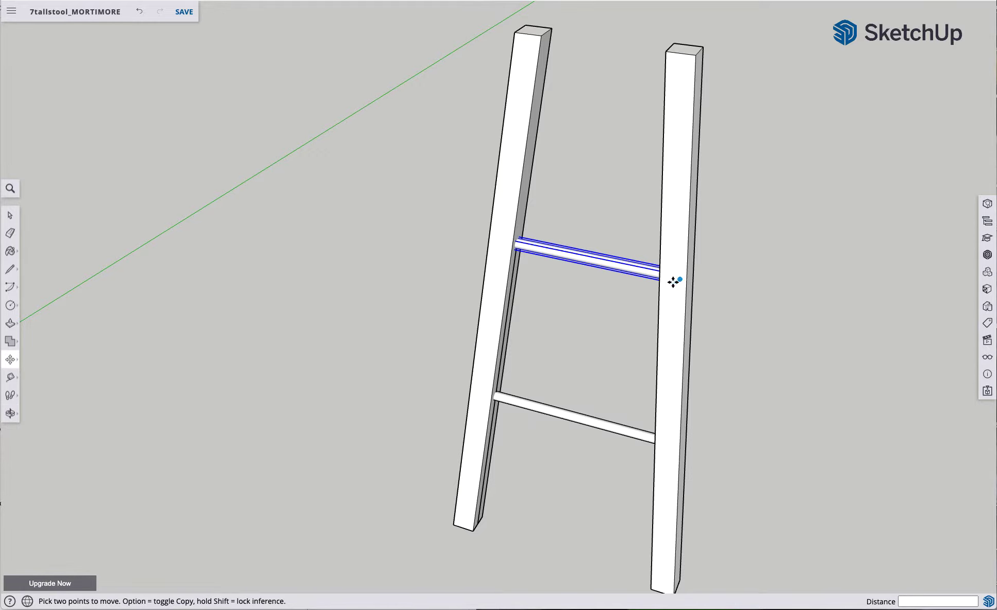
pyautogui.moveTo(673, 281); pyautogui.dragTo(394, 247, button='middle')
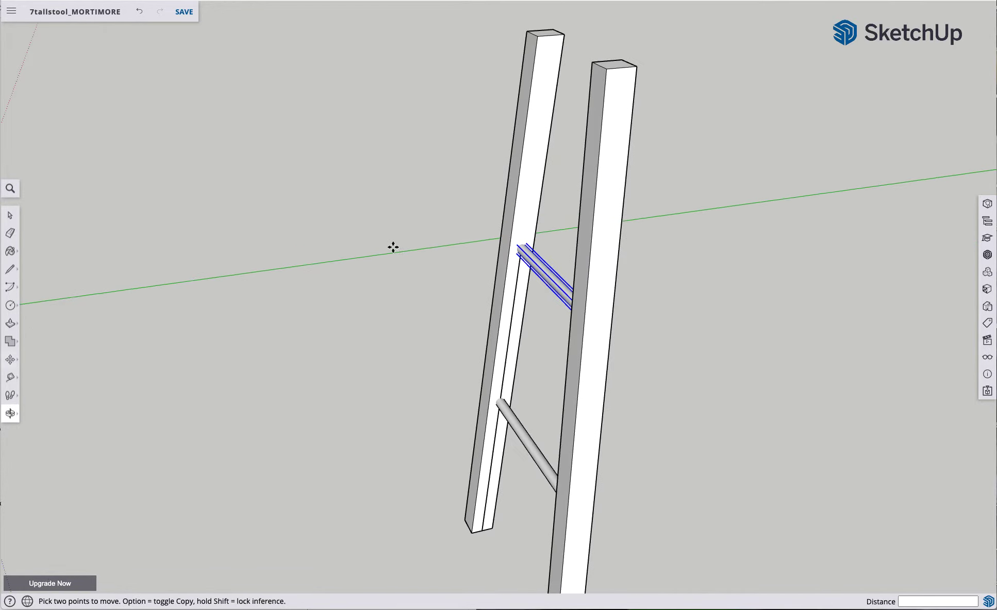
pyautogui.click(10, 215)
pyautogui.click(345, 249)
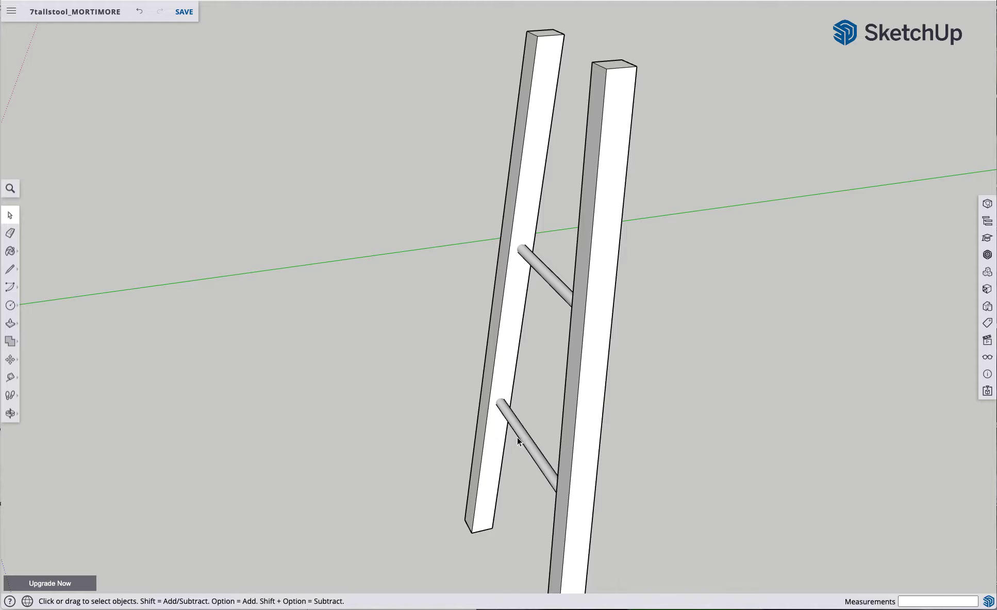
pyautogui.click(509, 416)
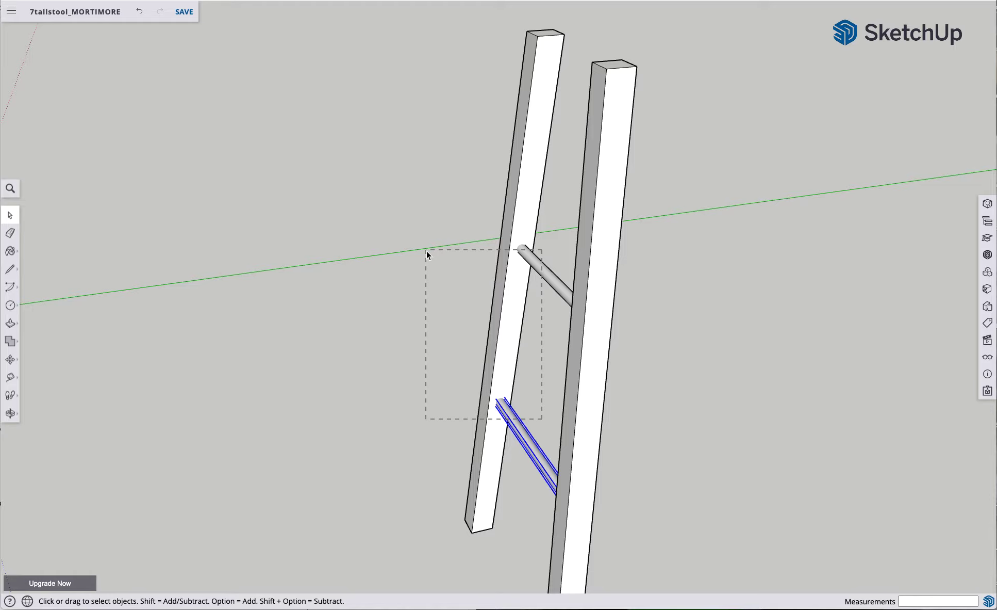
pyautogui.moveTo(426, 251); pyautogui.dragTo(426, 247)
pyautogui.moveTo(426, 247); pyautogui.dragTo(425, 248)
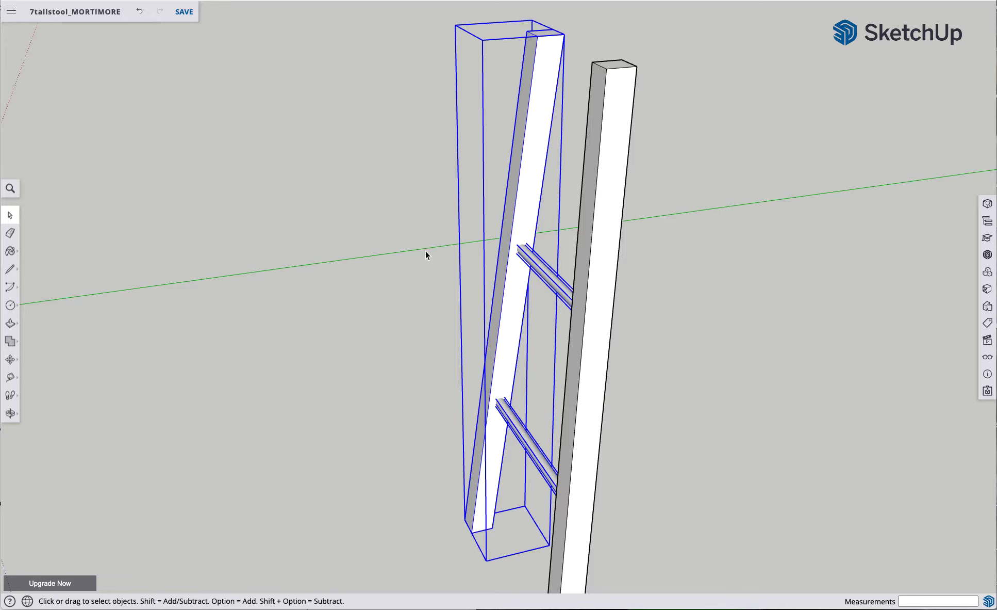
pyautogui.click(407, 278)
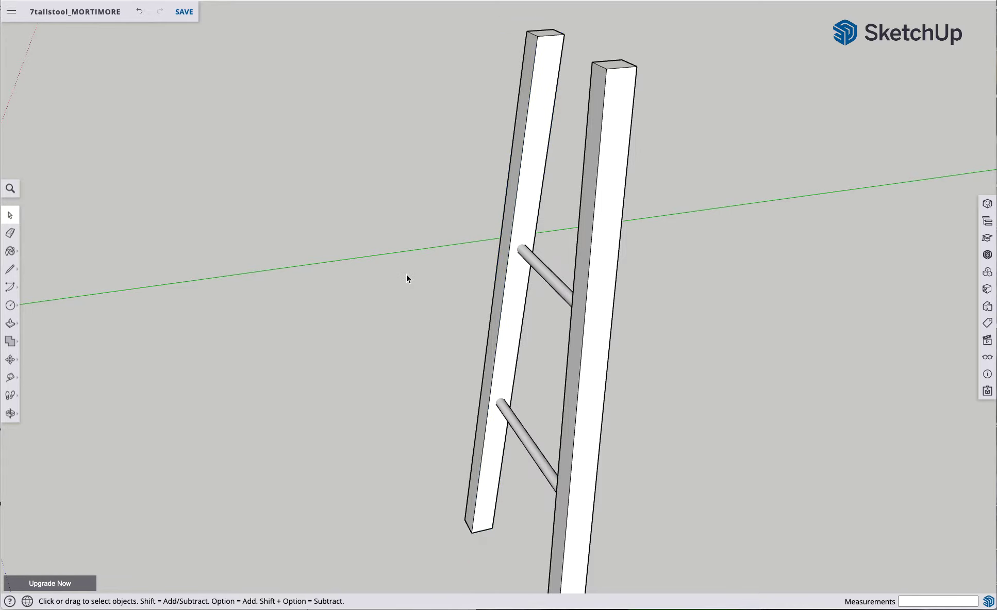
# Select the rotated leg with both rungs and copy them together 13 inches along the green axis
pyautogui.click(527, 436)
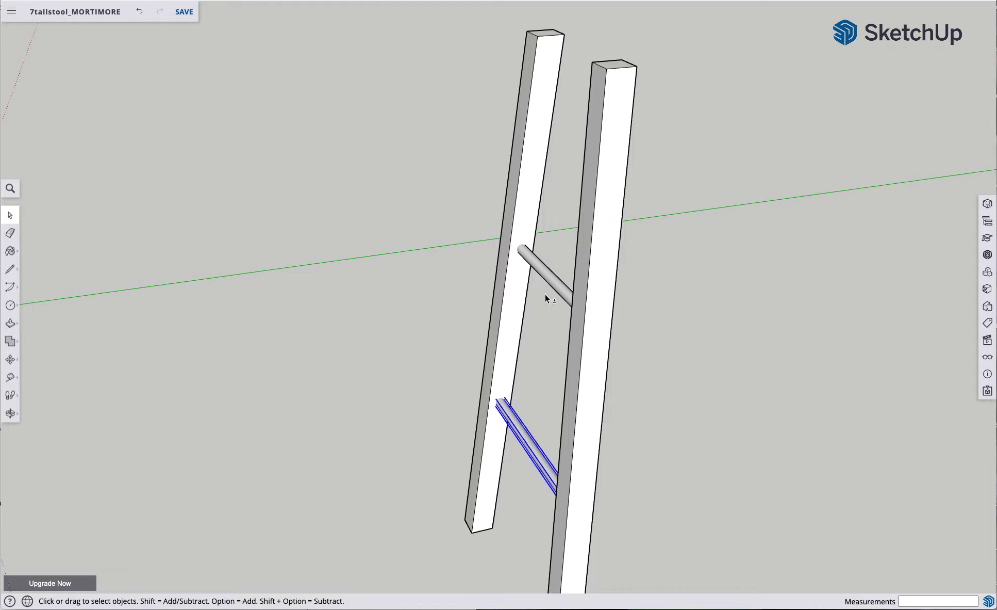
pyautogui.keyDown('shift'); pyautogui.click(504, 277); pyautogui.keyUp('shift')
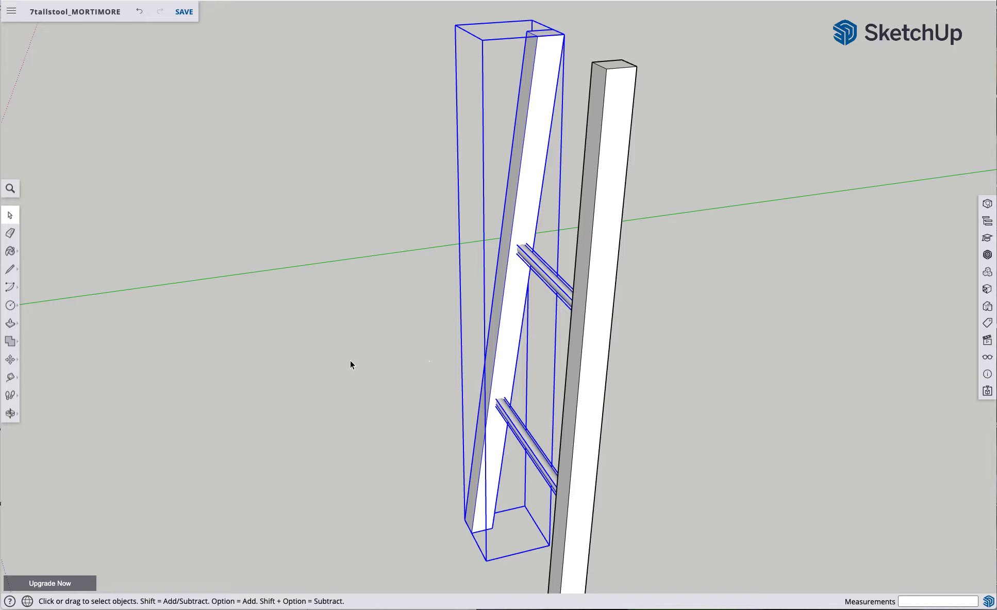
pyautogui.click(11, 361)
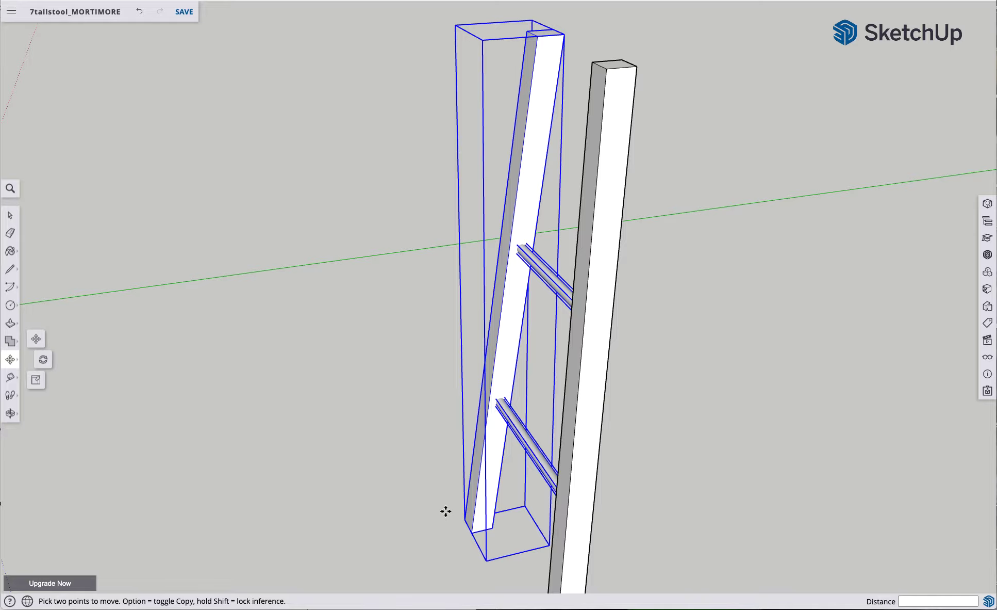
pyautogui.click(465, 518)
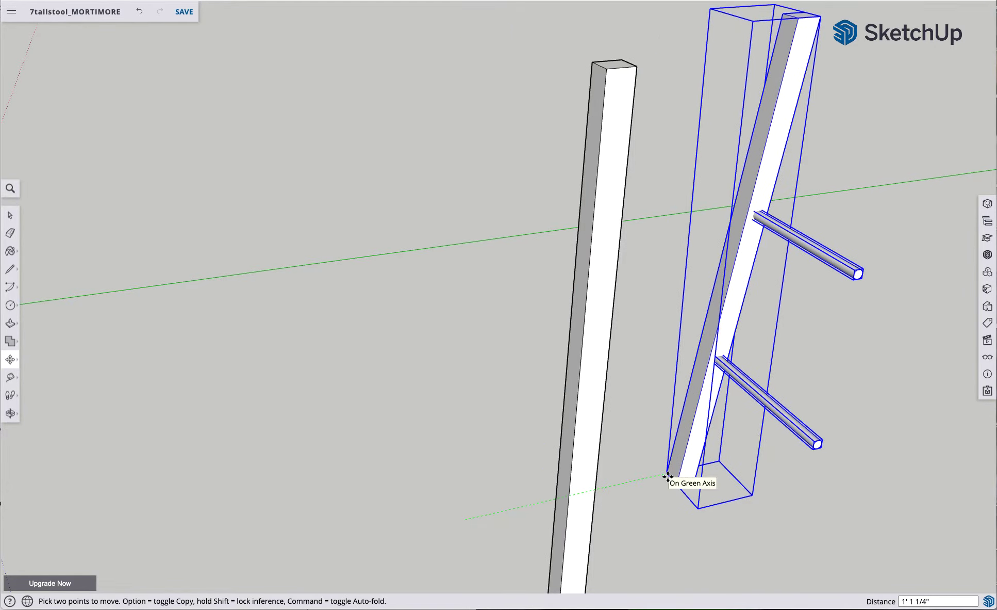
pyautogui.press('alt')
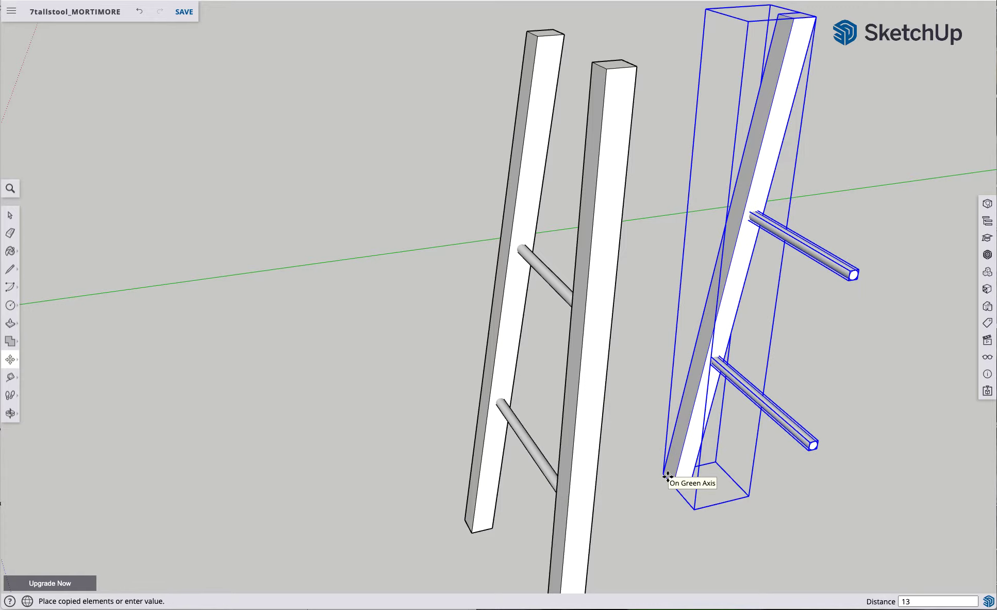
pyautogui.click(667, 476)
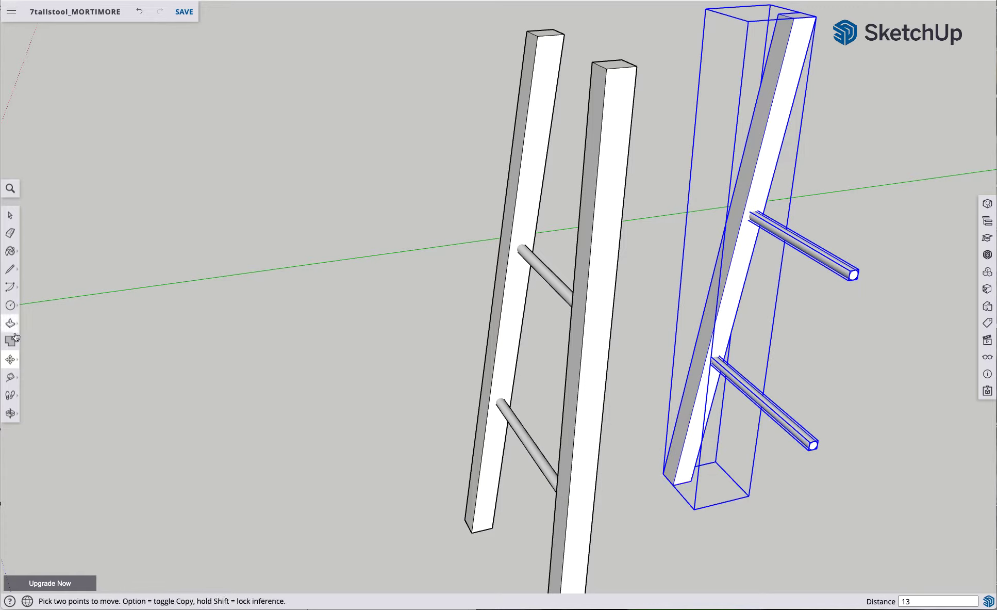
# Rotate the copied leg and its rungs 90 degrees horizontally about the leg's bottom corner
pyautogui.moveTo(10, 360)
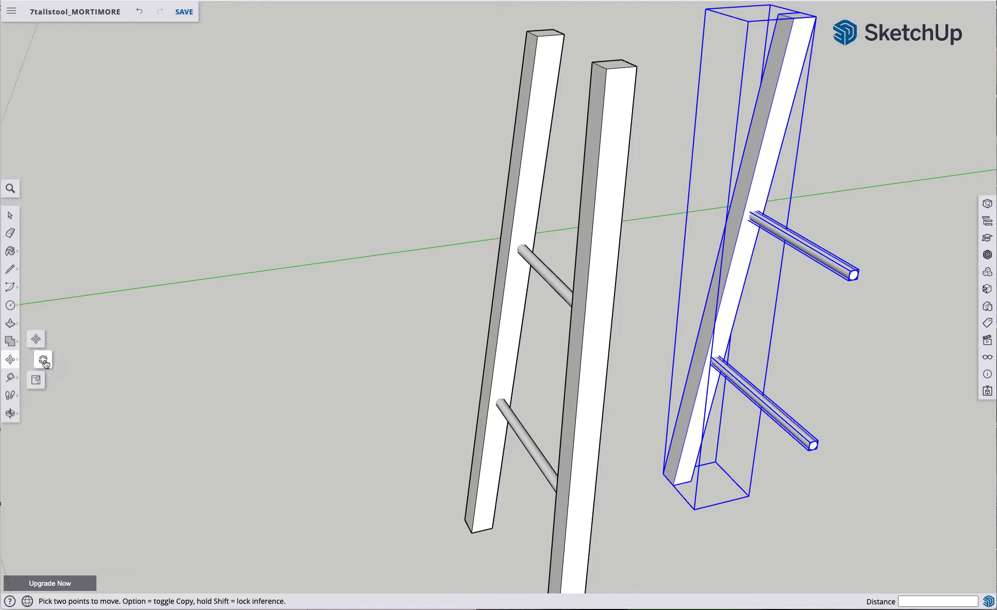
pyautogui.click(43, 361)
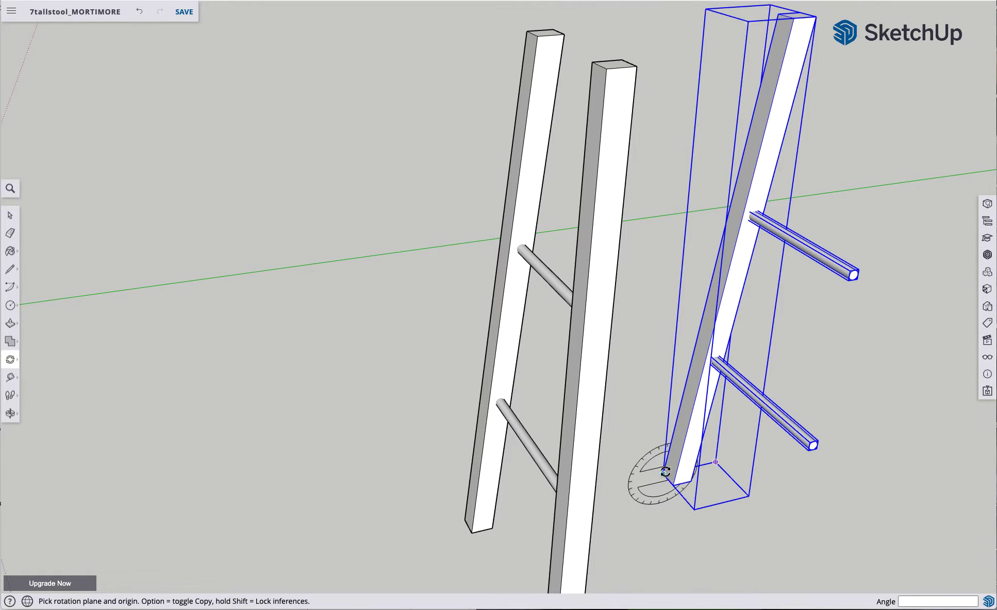
pyautogui.press('Left')
pyautogui.press('Up')
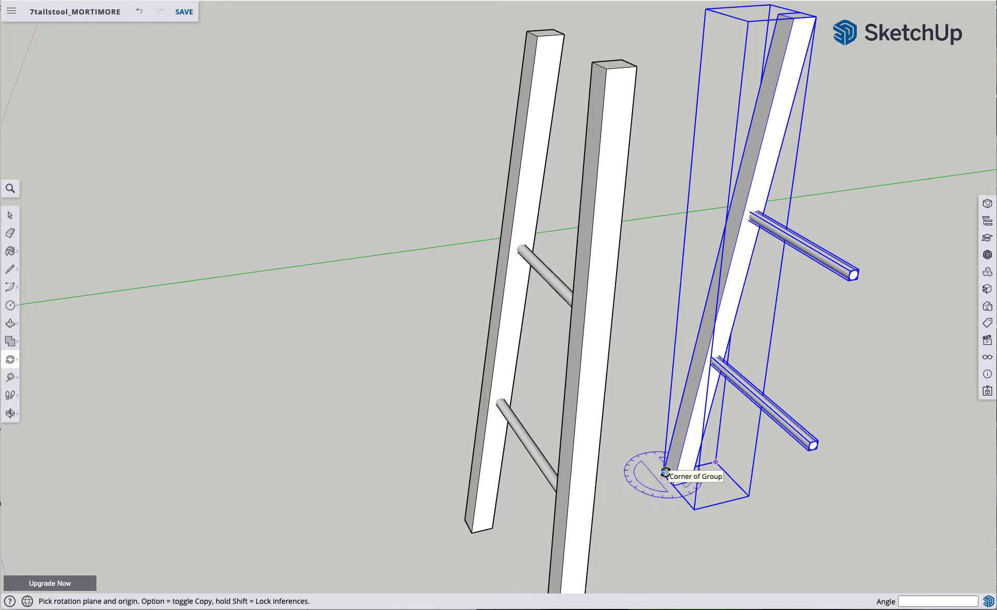
pyautogui.click(664, 472)
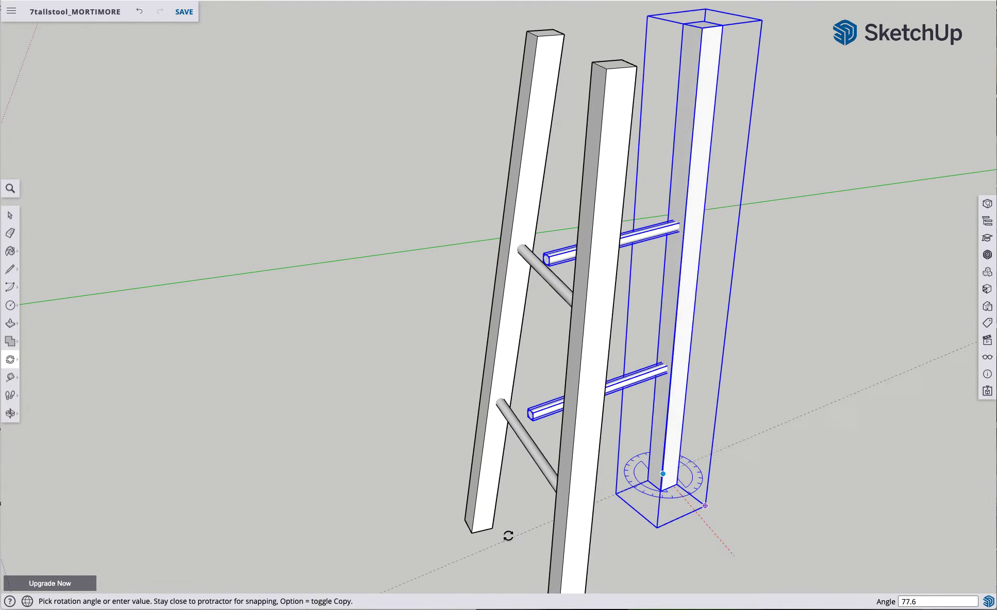
pyautogui.click(438, 524)
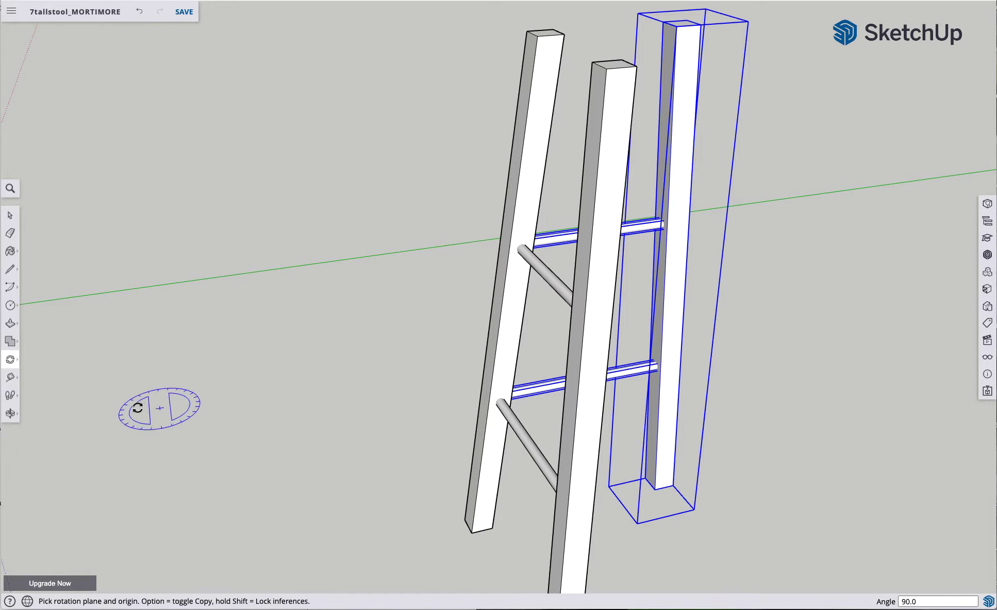
# Try moving the rotated leg and rungs 13 inches along the red axis from the bottom corner, and undo the move
pyautogui.moveTo(10, 359)
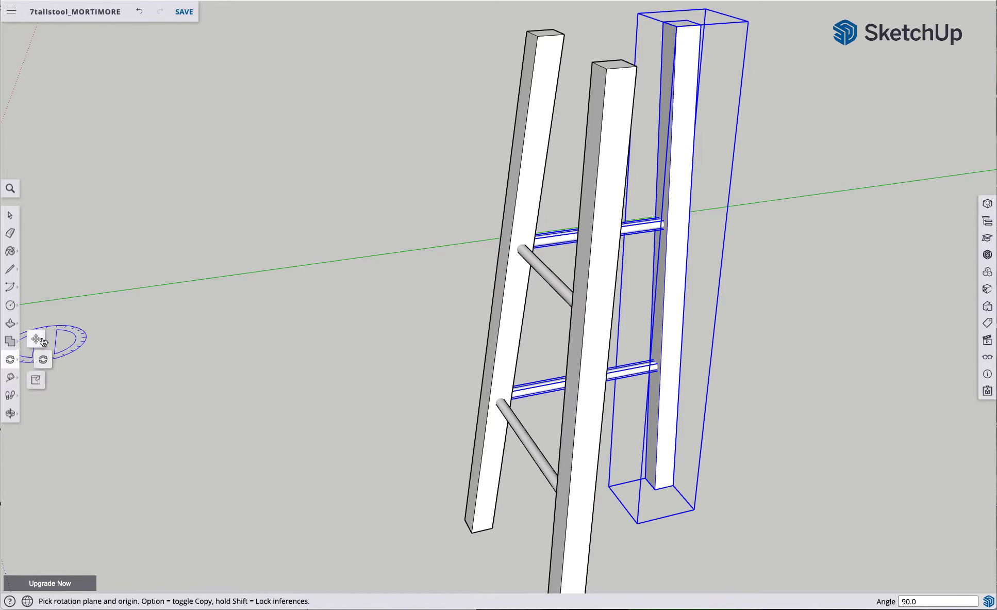
pyautogui.click(35, 338)
pyautogui.moveTo(719, 459); pyautogui.dragTo(367, 459, button='middle')
pyautogui.scroll(2, 570, 454)
pyautogui.scroll(-5, 572, 456)
pyautogui.scroll(-2, 572, 456)
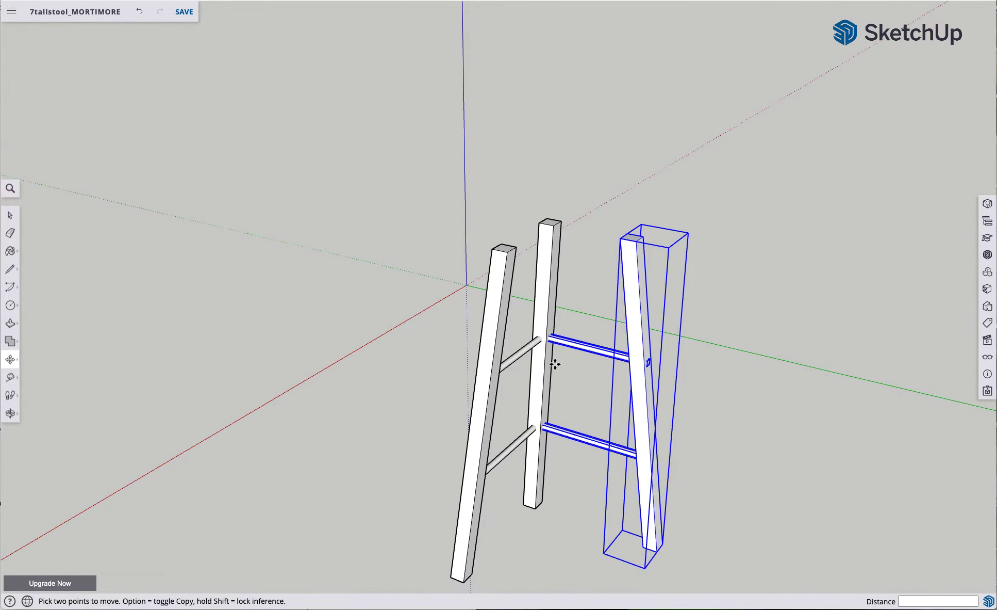
pyautogui.scroll(3, 554, 363)
pyautogui.scroll(-5, 550, 363)
pyautogui.scroll(-1, 553, 365)
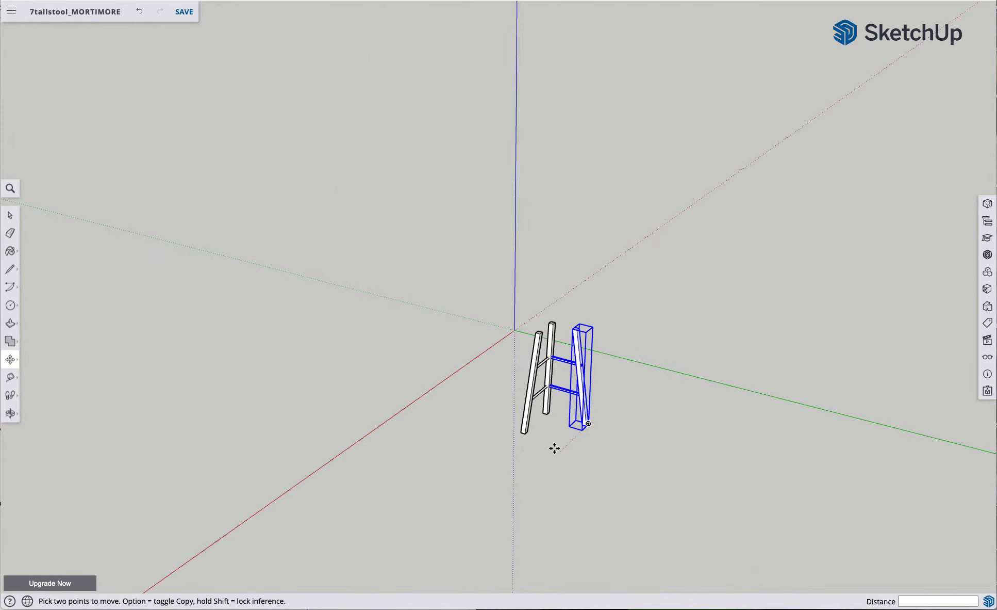
pyautogui.scroll(3, 557, 448)
pyautogui.scroll(1, 567, 436)
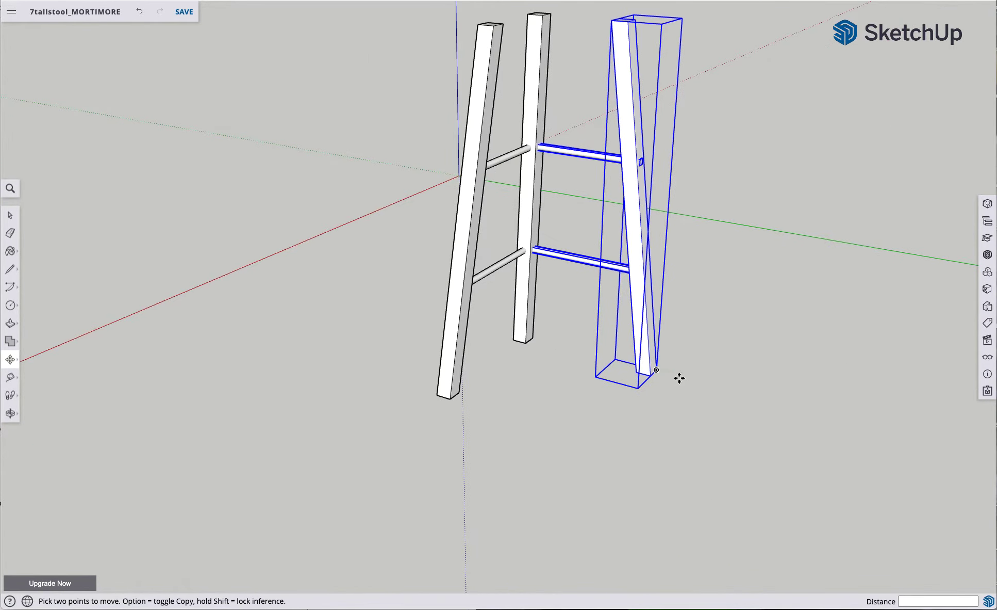
pyautogui.click(658, 370)
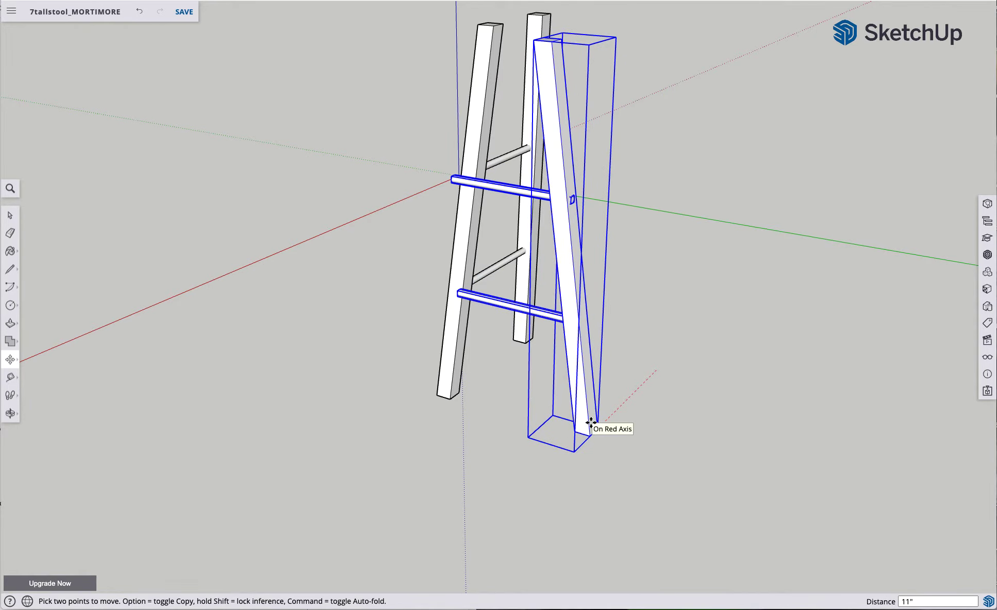
pyautogui.press('Return')
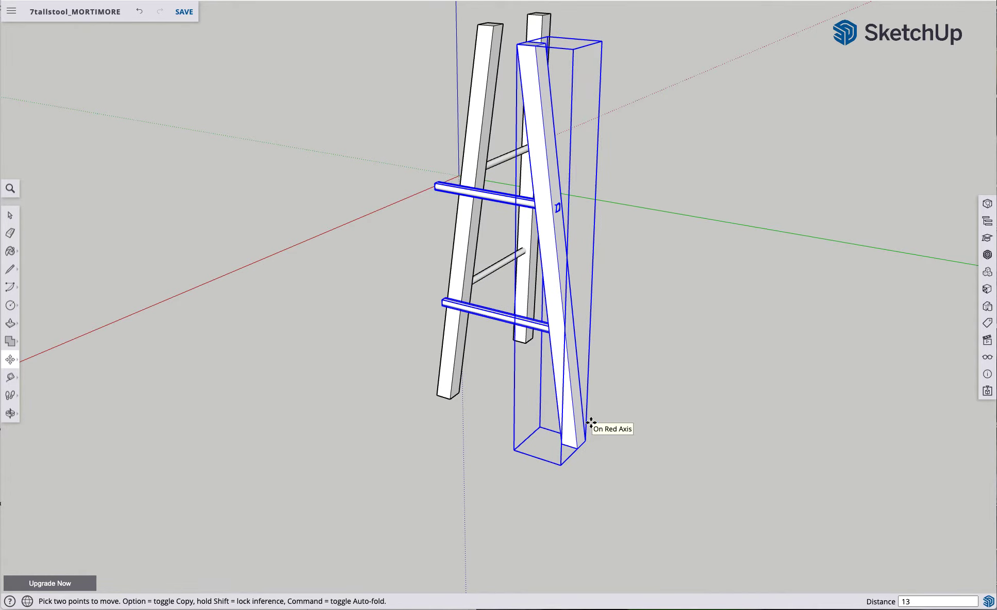
pyautogui.press('super+z')
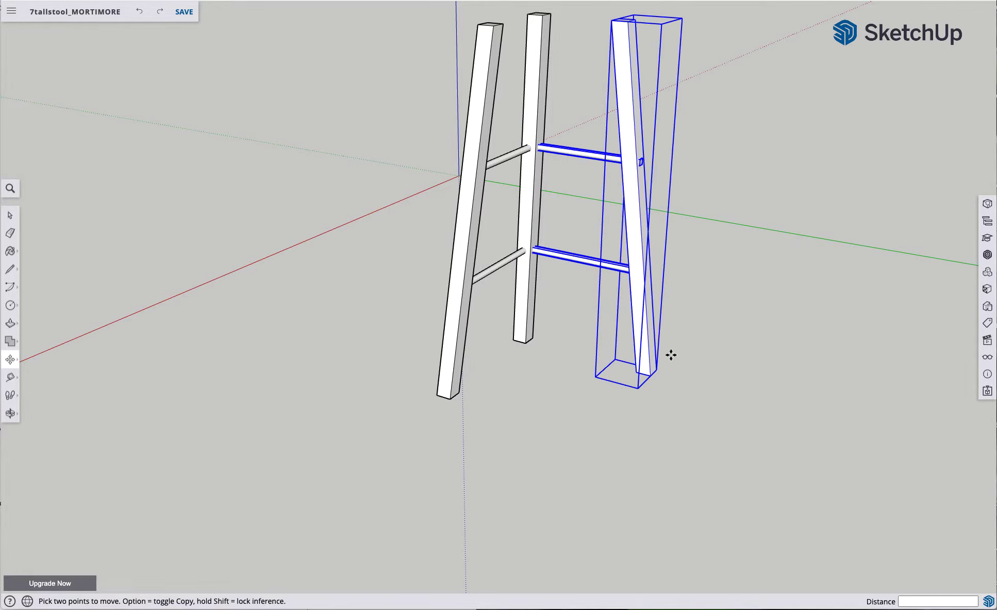
# Copy the rotated leg and rungs 13 inches along the red axis from the bottom corner and clear the selection
pyautogui.click(658, 370)
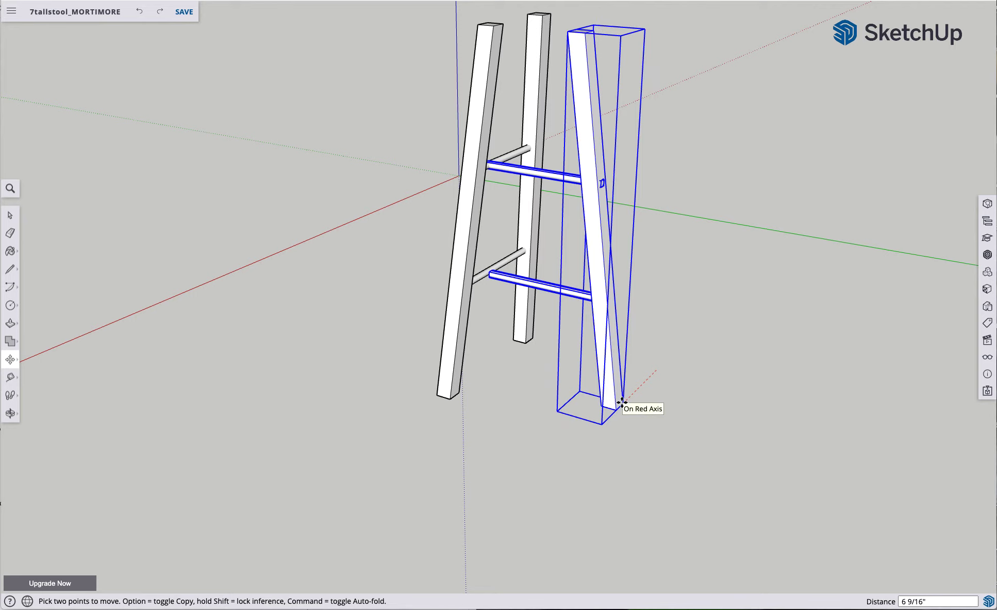
pyautogui.press('alt')
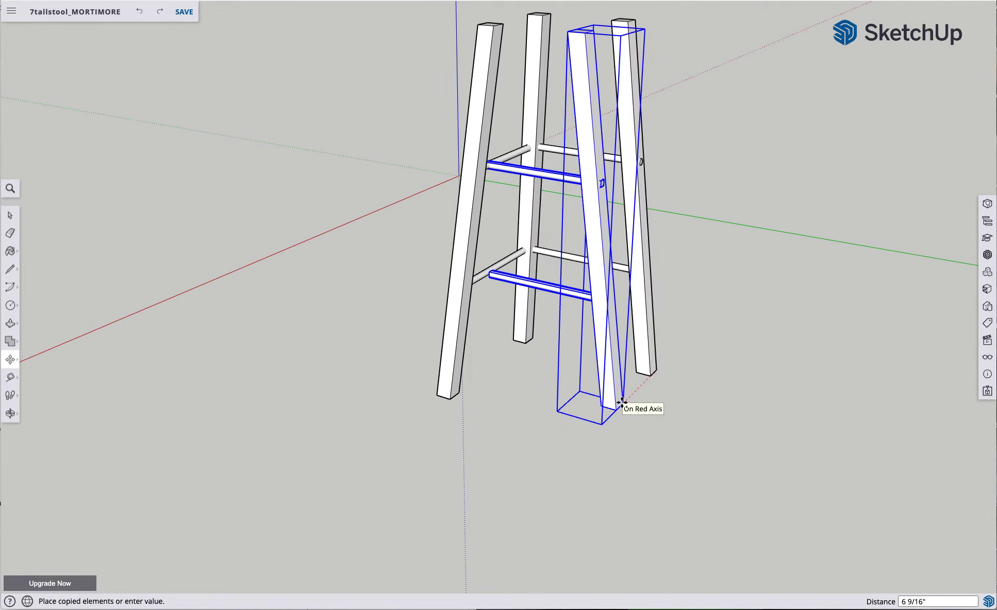
pyautogui.press('Return')
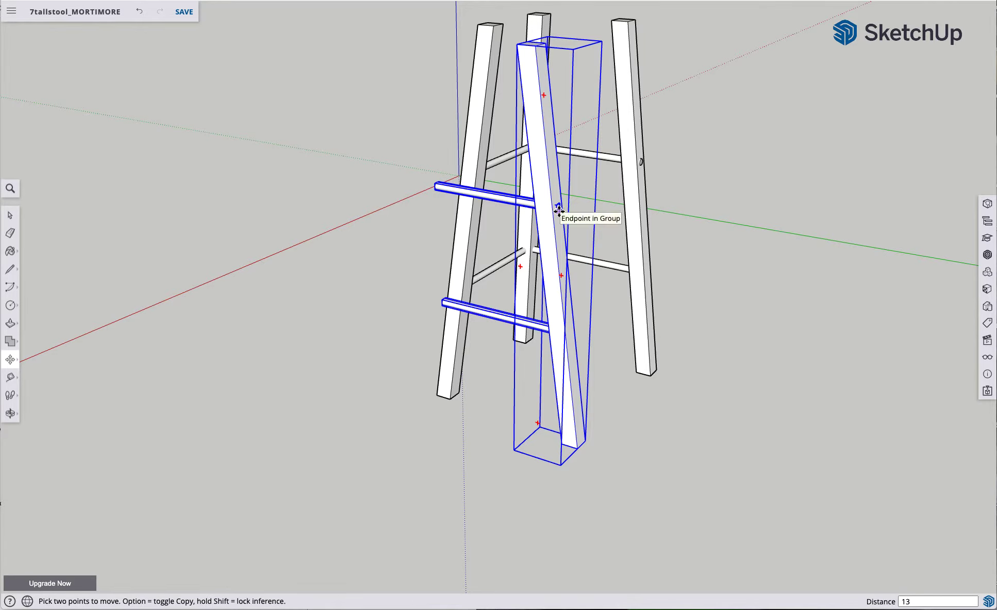
pyautogui.press('Escape')
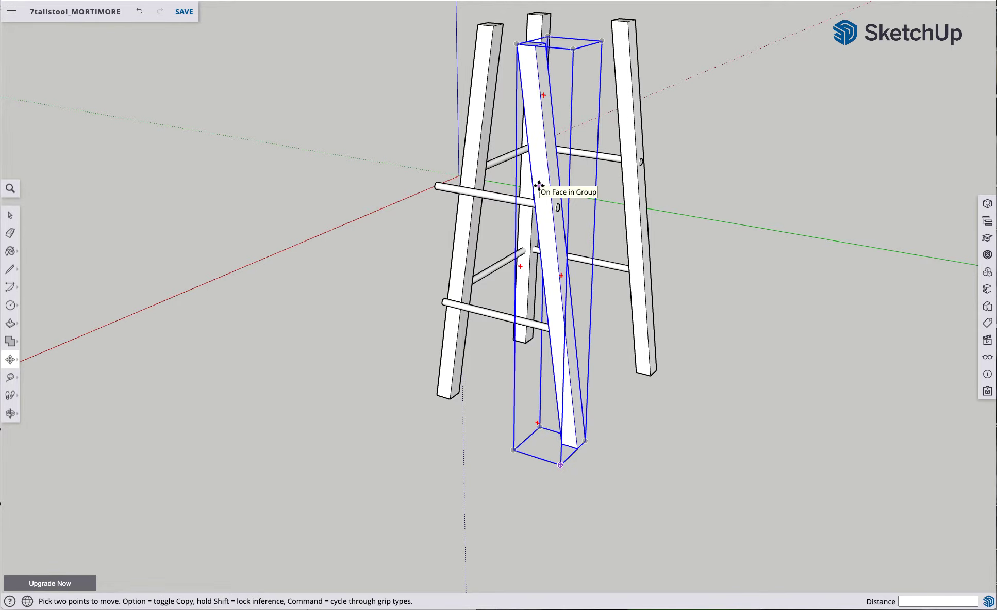
# Undo the red-axis copy, the 90-degree rotation and the earlier green-axis copy of the leg and rungs
pyautogui.press('super+z')
pyautogui.press('super+z')
pyautogui.press('super+z')
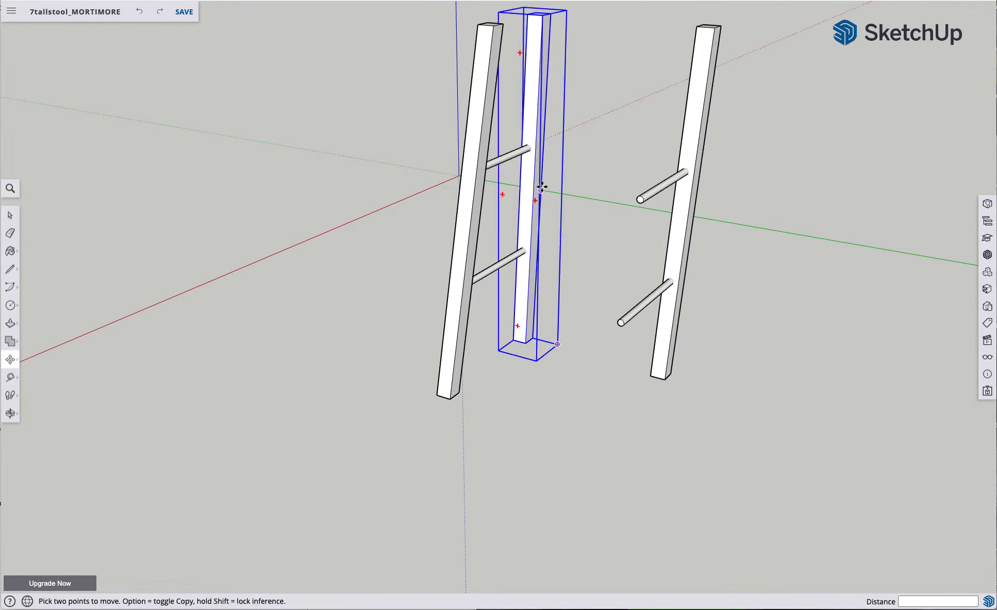
pyautogui.moveTo(625, 201); pyautogui.dragTo(469, 196, button='middle')
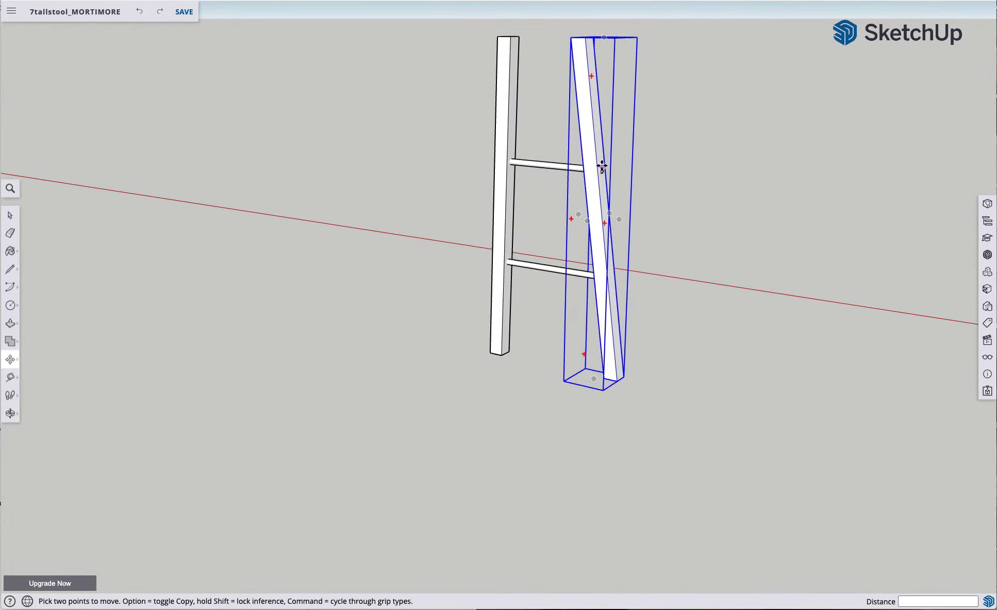
pyautogui.scroll(8, 601, 165)
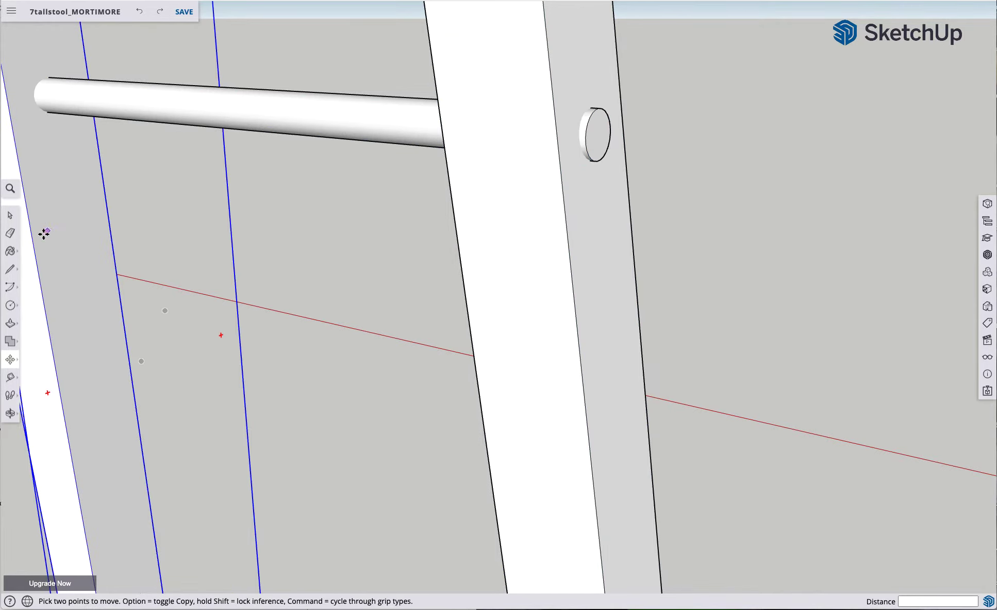
pyautogui.click(11, 216)
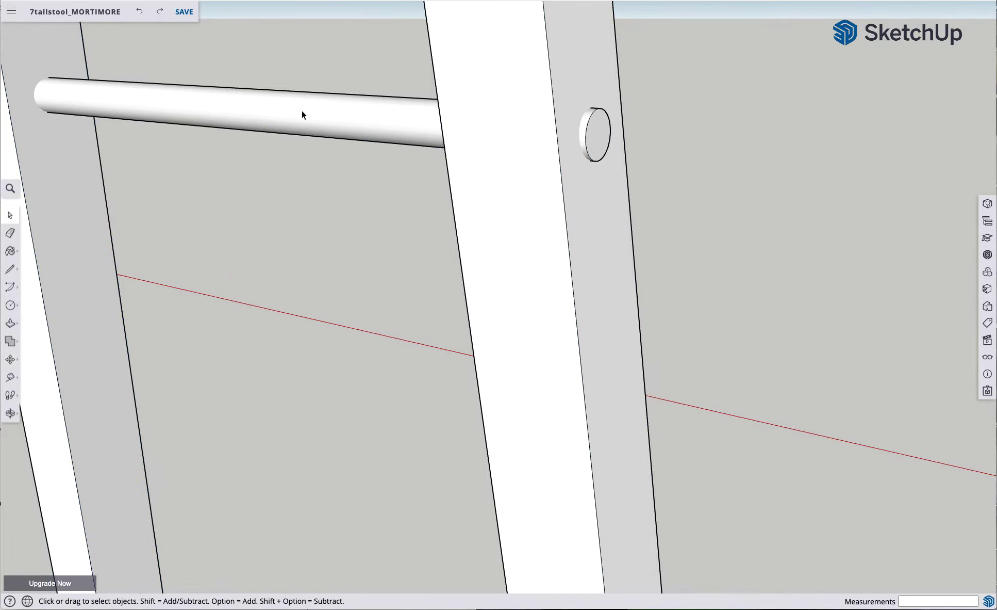
pyautogui.doubleClick(301, 111)
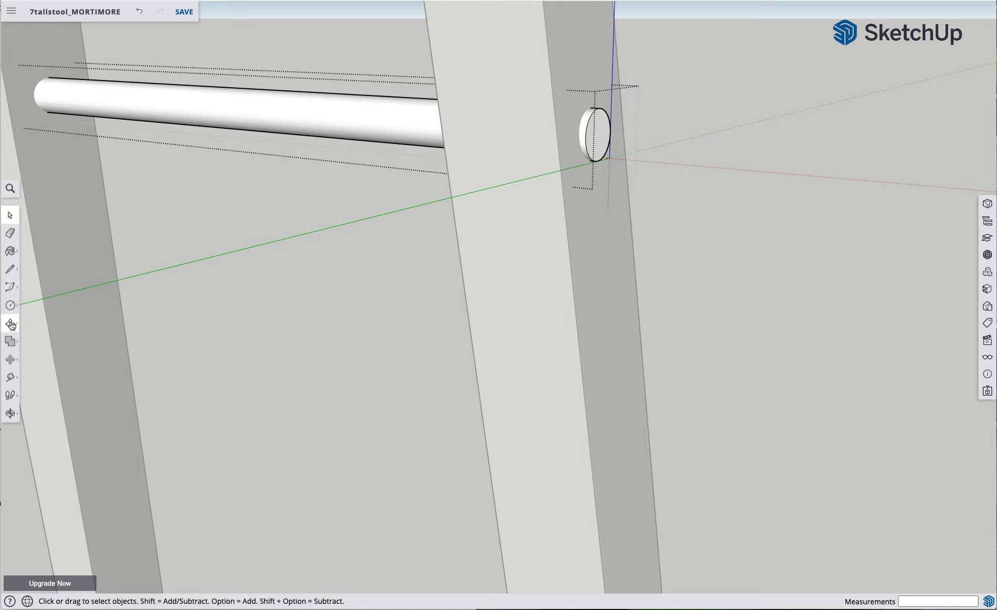
pyautogui.click(131, 224)
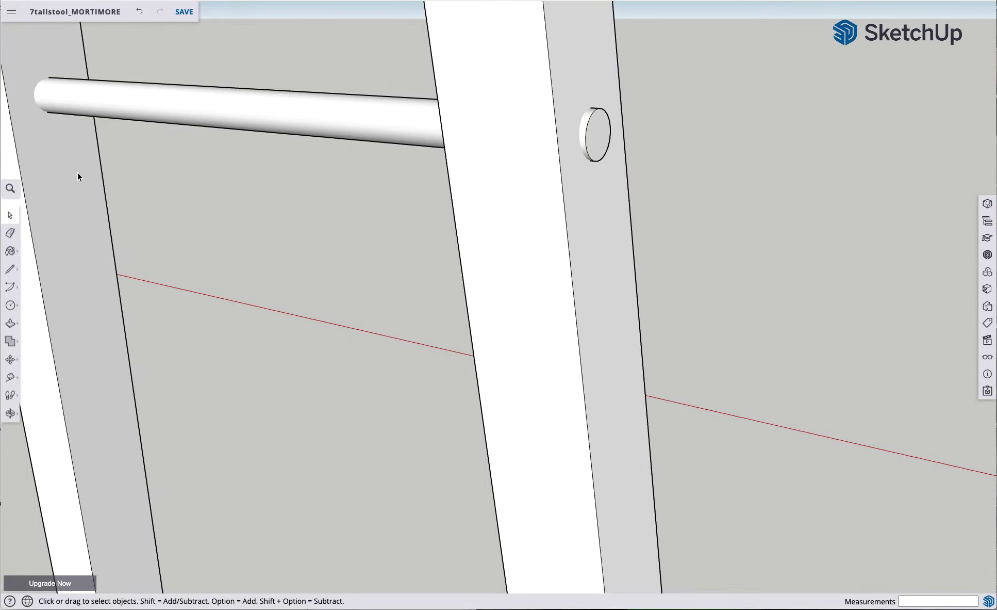
pyautogui.click(60, 183)
pyautogui.click(478, 194)
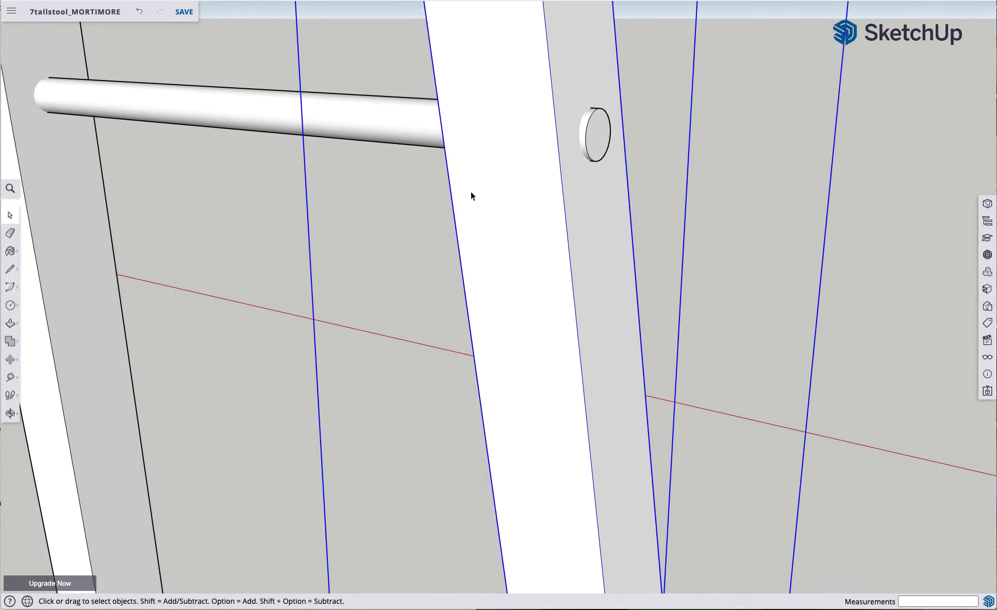
pyautogui.click(243, 98)
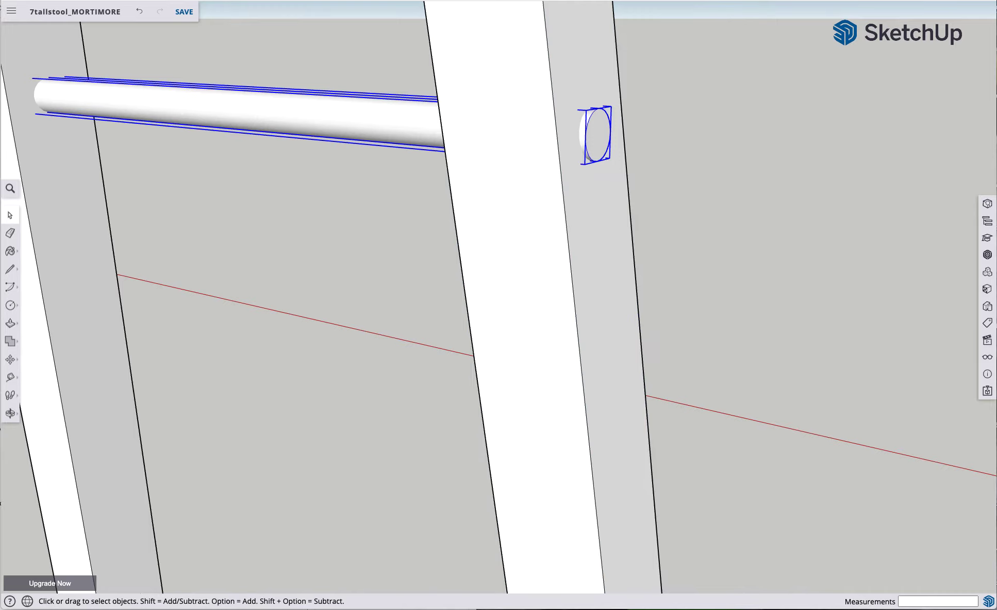
pyautogui.click(10, 322)
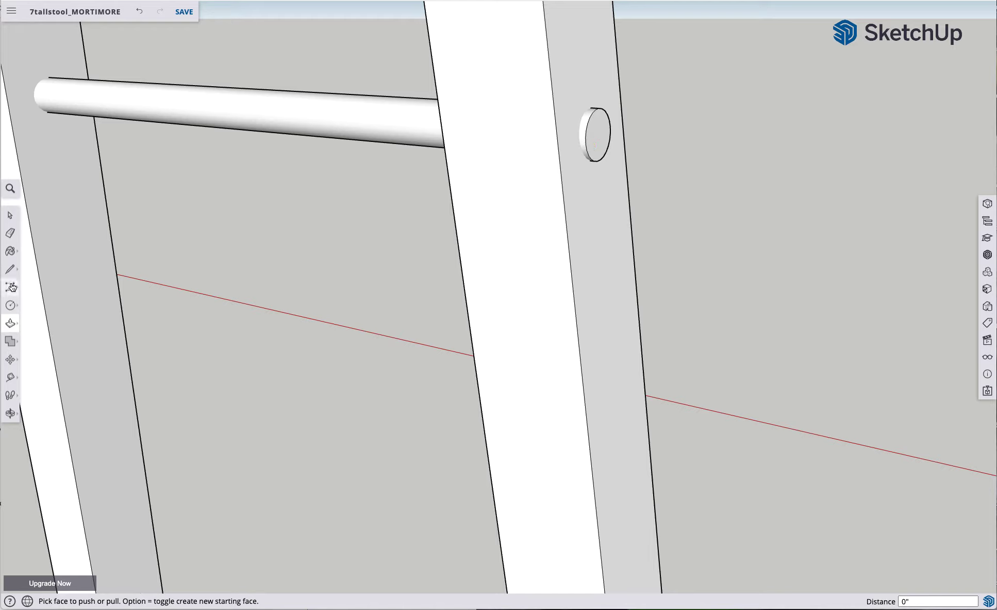
pyautogui.click(7, 219)
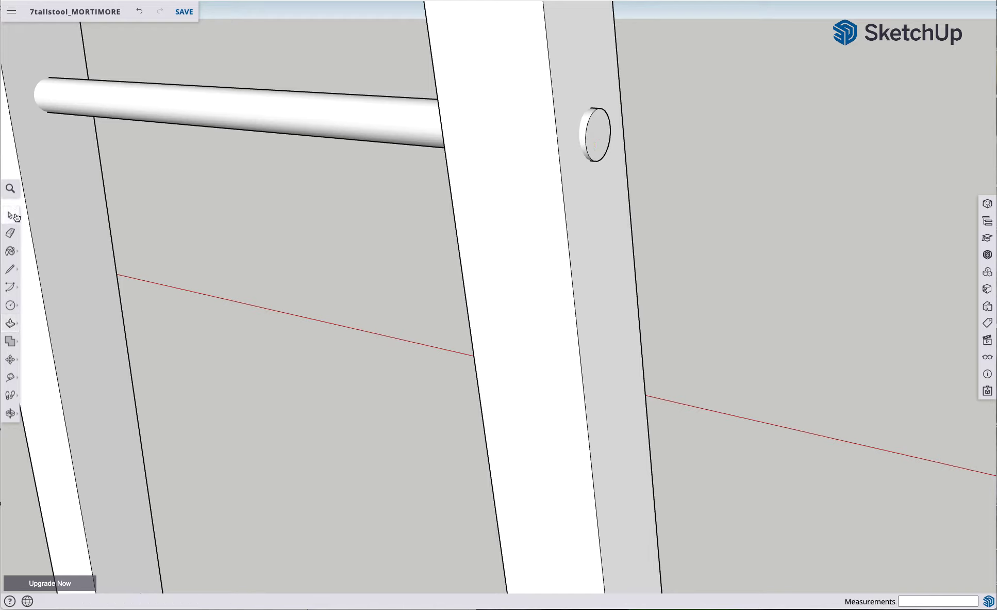
# Open the upper rung group, push its protruding end face in 1/2 inch so it ends inside the leg, and close the group
pyautogui.doubleClick(239, 122)
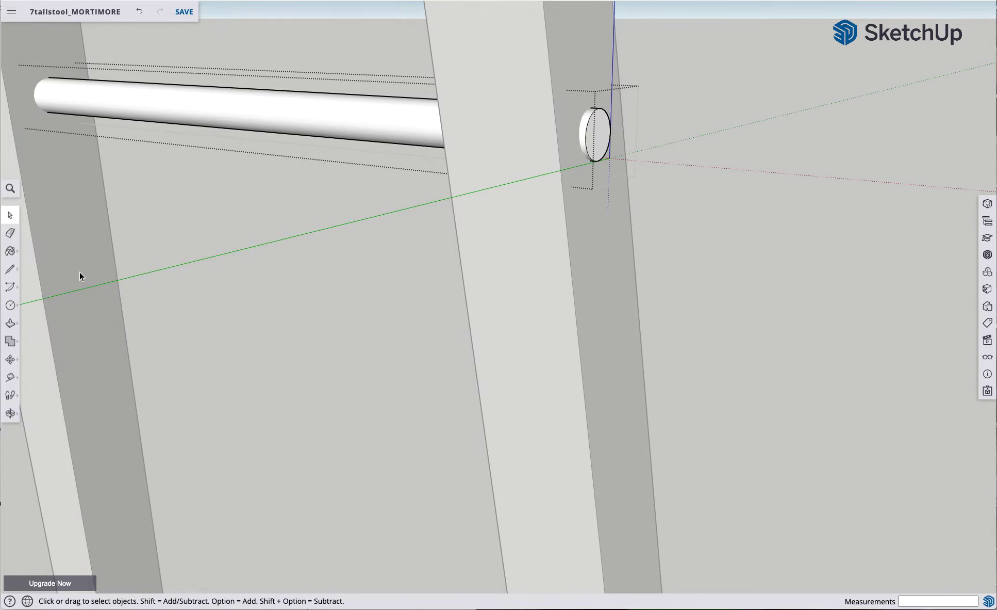
pyautogui.click(11, 323)
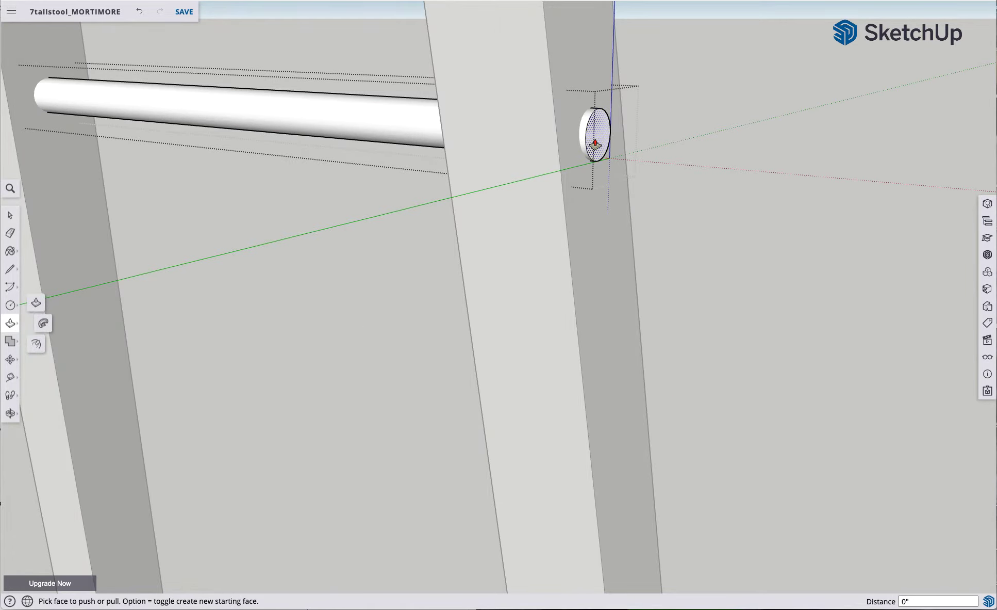
pyautogui.moveTo(596, 144); pyautogui.dragTo(543, 142)
pyautogui.moveTo(388, 185); pyautogui.dragTo(566, 196, button='middle')
pyautogui.scroll(3, 499, 193)
pyautogui.scroll(-6, 499, 192)
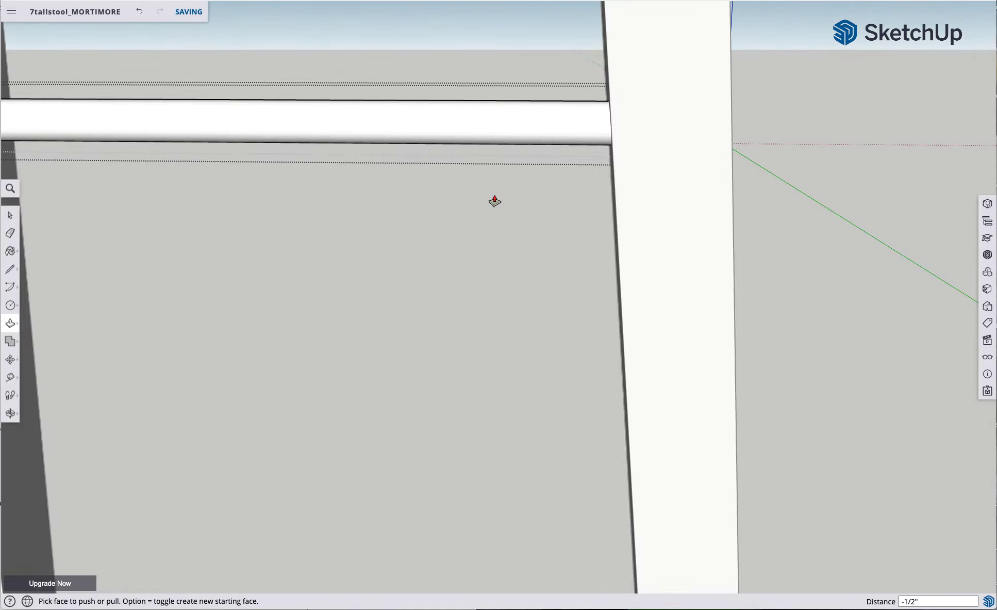
pyautogui.moveTo(364, 180); pyautogui.dragTo(305, 158, button='middle')
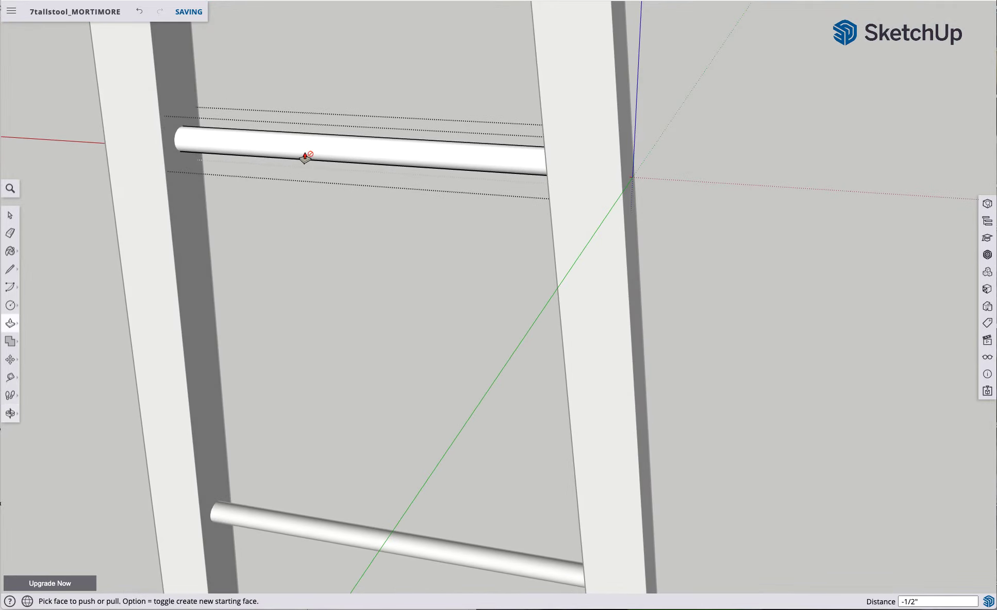
pyautogui.click(10, 215)
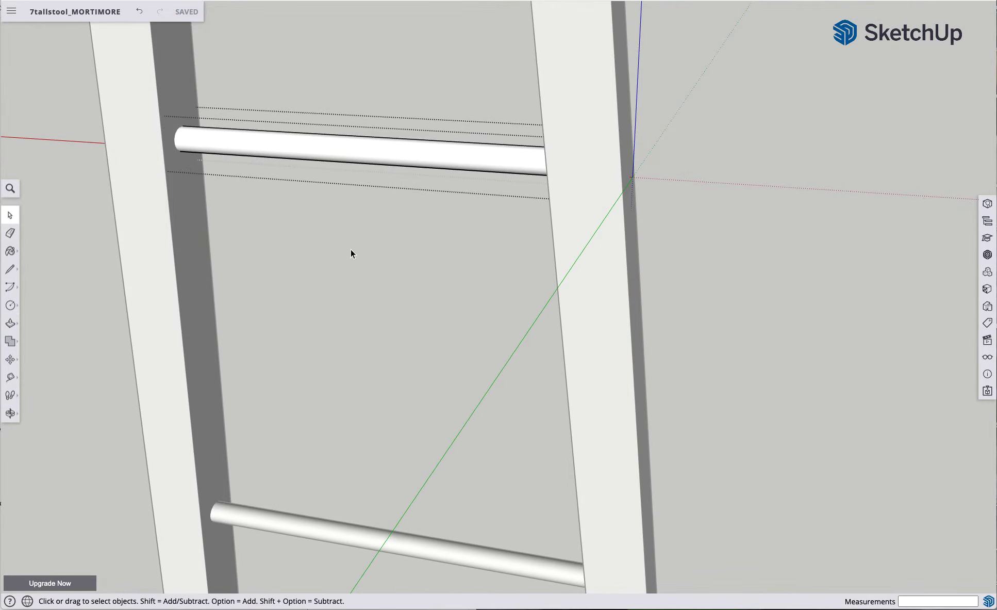
pyautogui.click(351, 250)
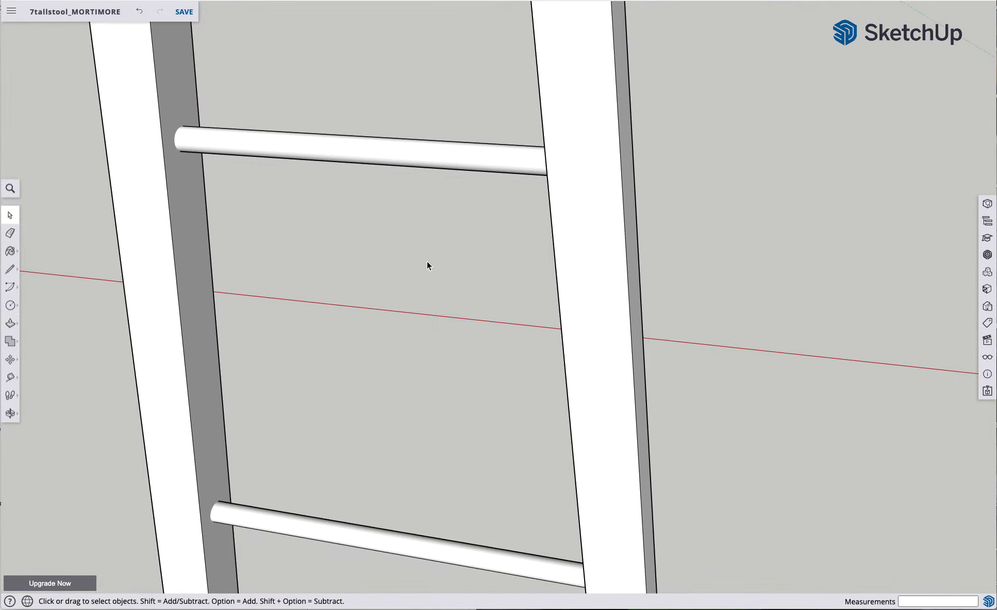
# Copy the leg nearer the origin together with both rungs 13 inches along the green axis from the leg's bottom corner
pyautogui.scroll(-5, 428, 264)
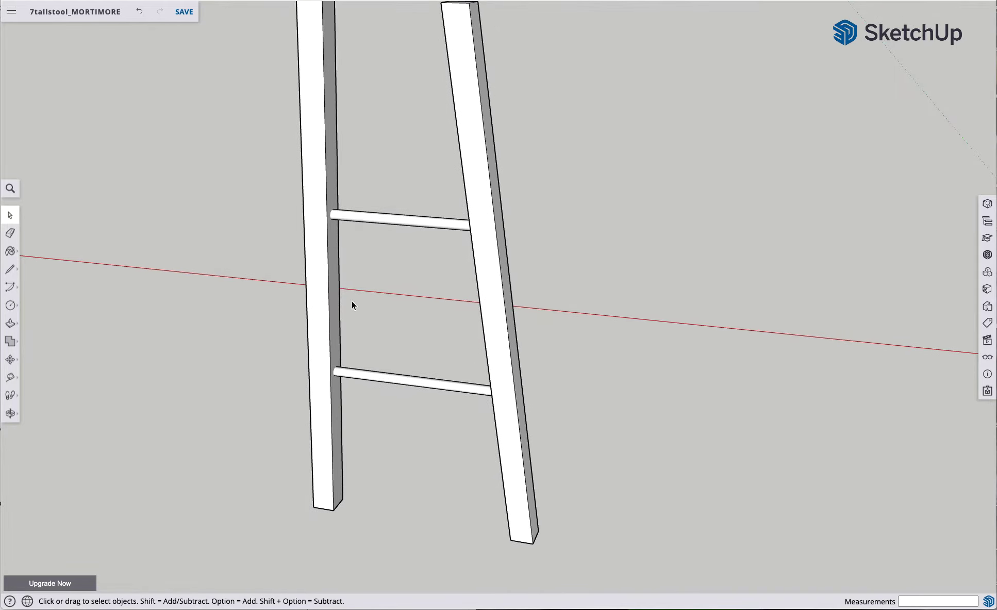
pyautogui.click(10, 359)
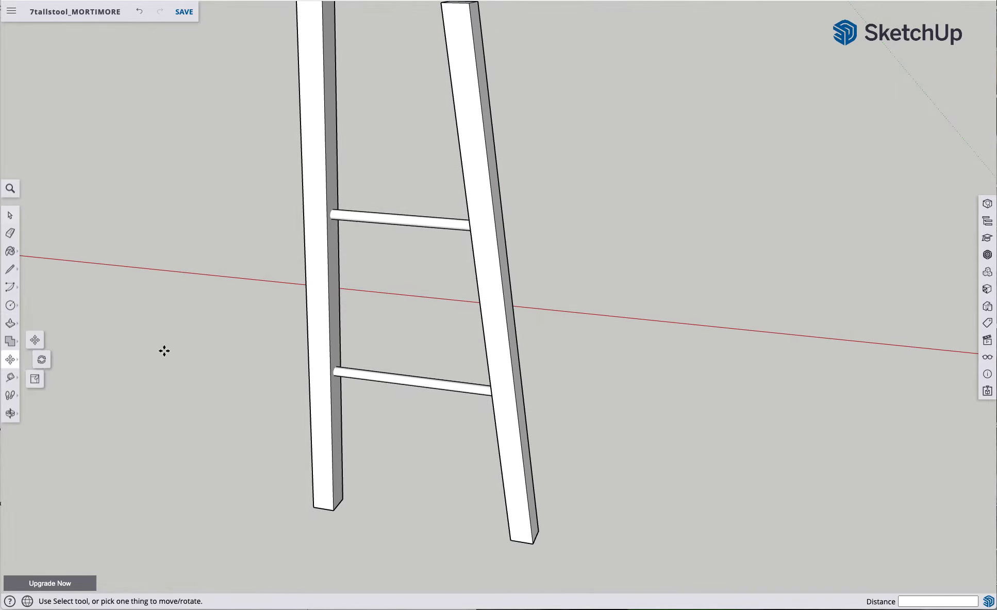
pyautogui.click(10, 215)
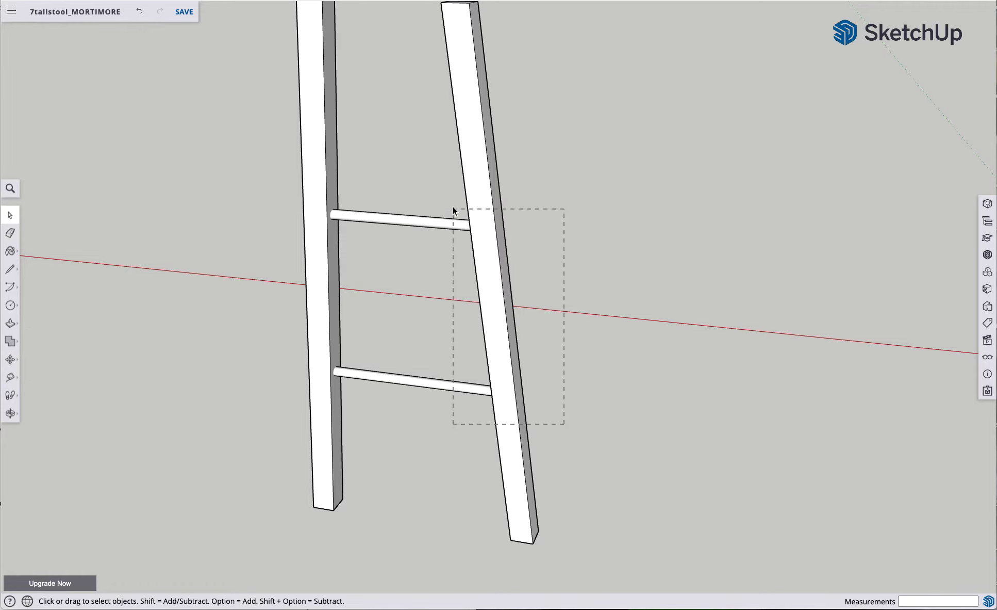
pyautogui.click(448, 221)
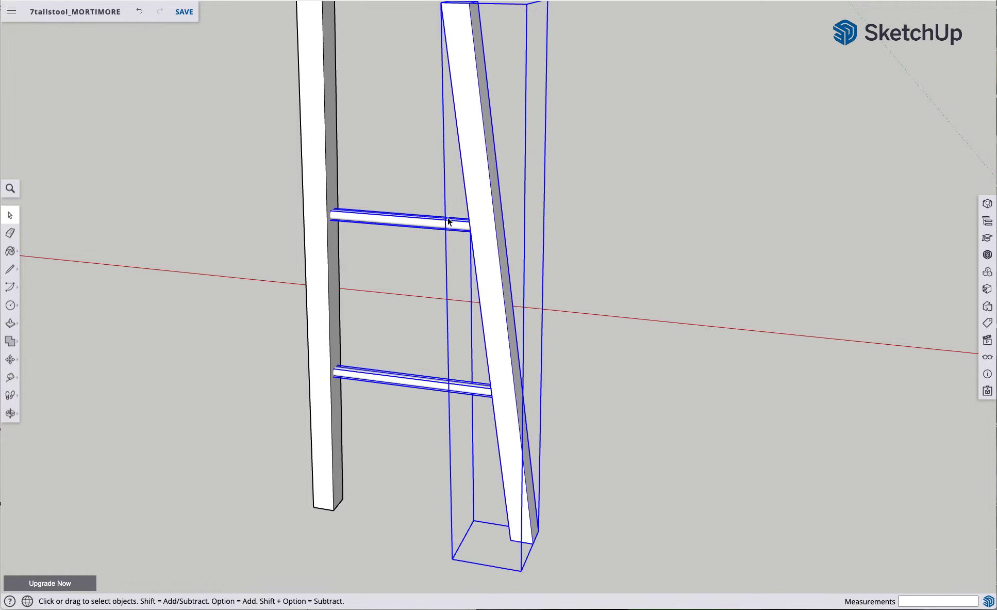
pyautogui.click(10, 359)
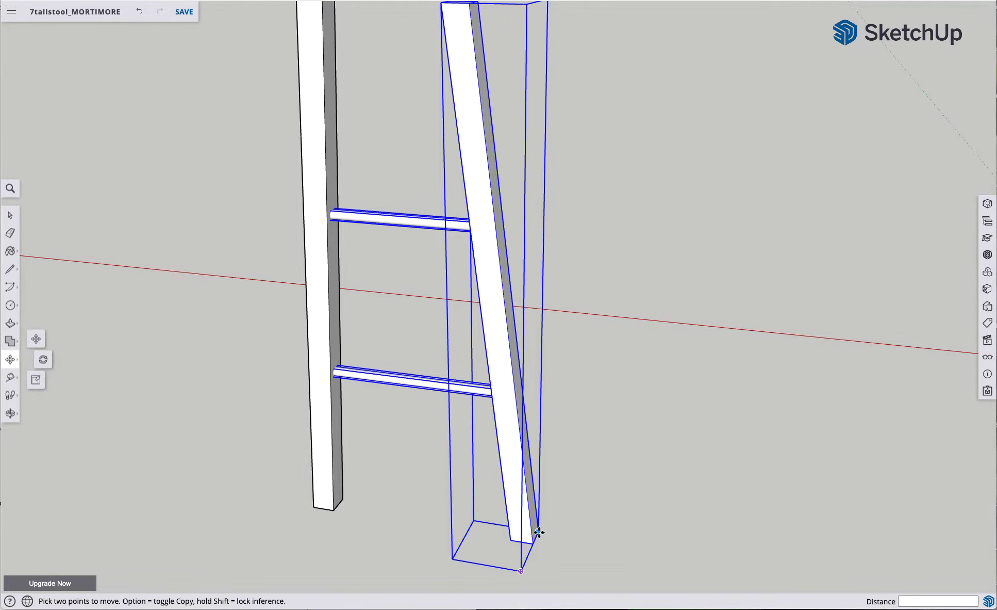
pyautogui.click(539, 530)
pyautogui.scroll(5, 514, 527)
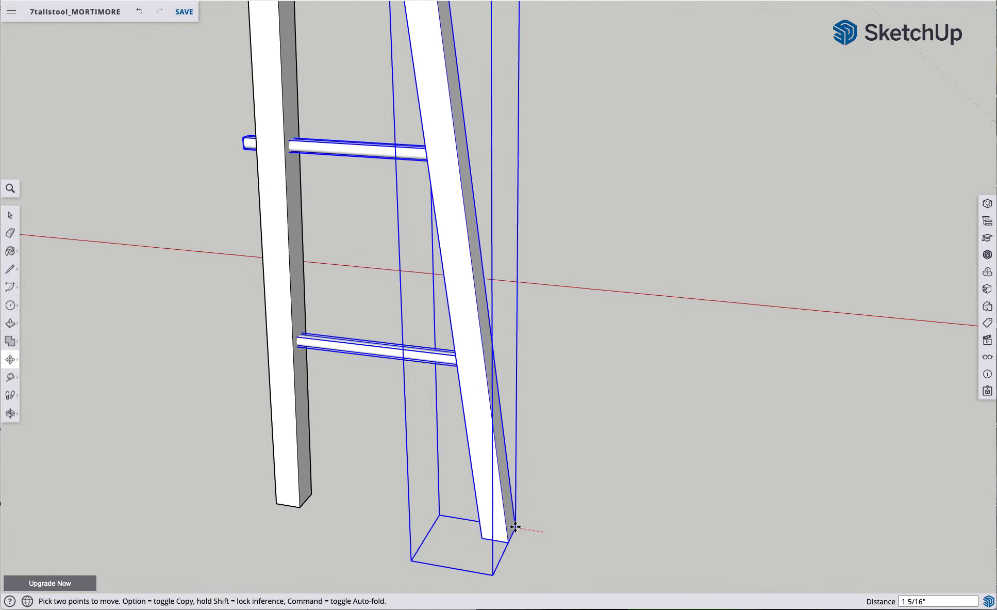
pyautogui.scroll(-10, 515, 526)
pyautogui.scroll(4, 495, 444)
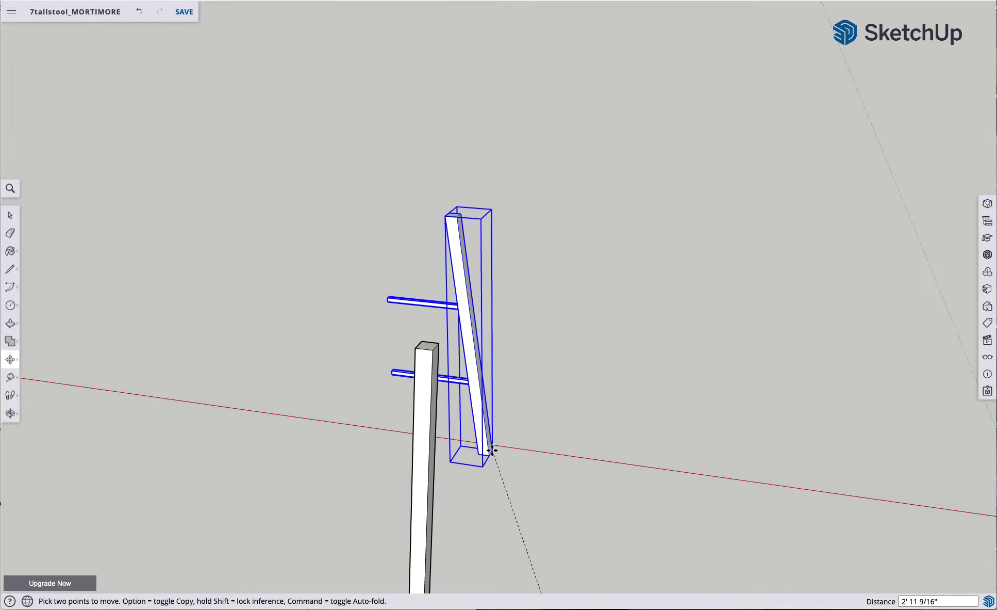
pyautogui.scroll(-6, 492, 454)
pyautogui.scroll(-5, 503, 506)
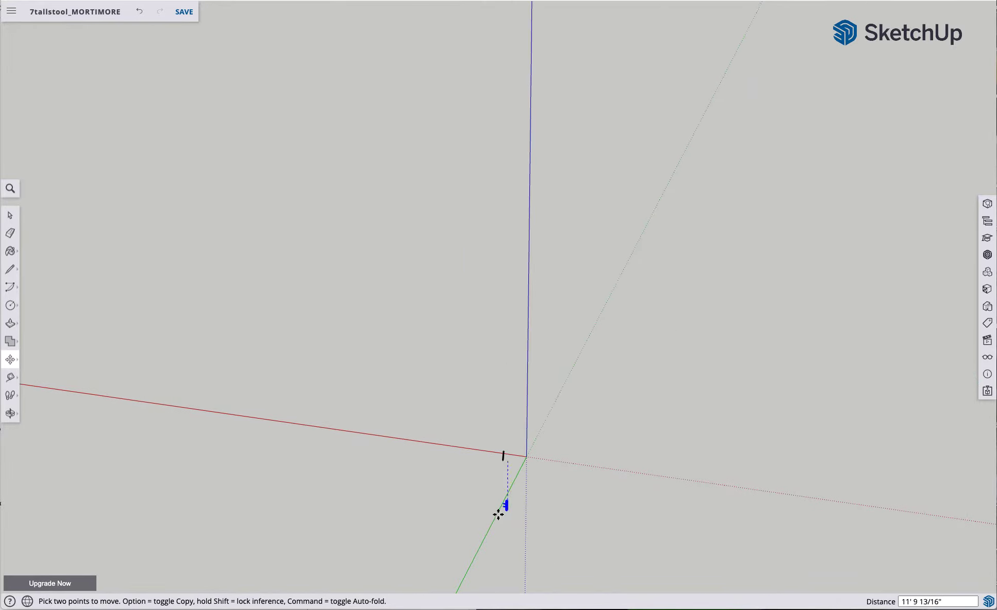
pyautogui.scroll(4, 501, 499)
pyautogui.scroll(5, 525, 457)
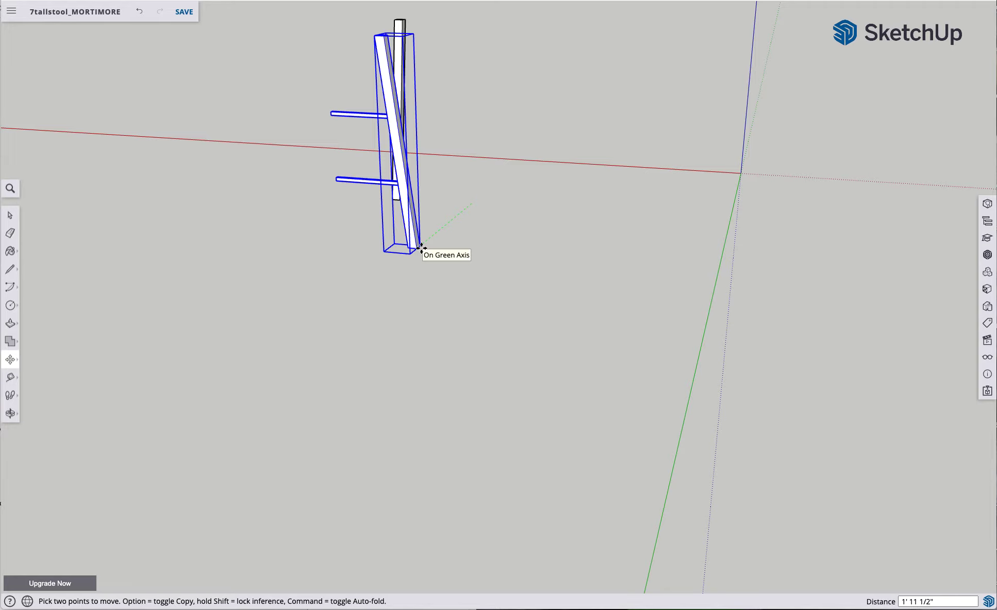
pyautogui.press('alt')
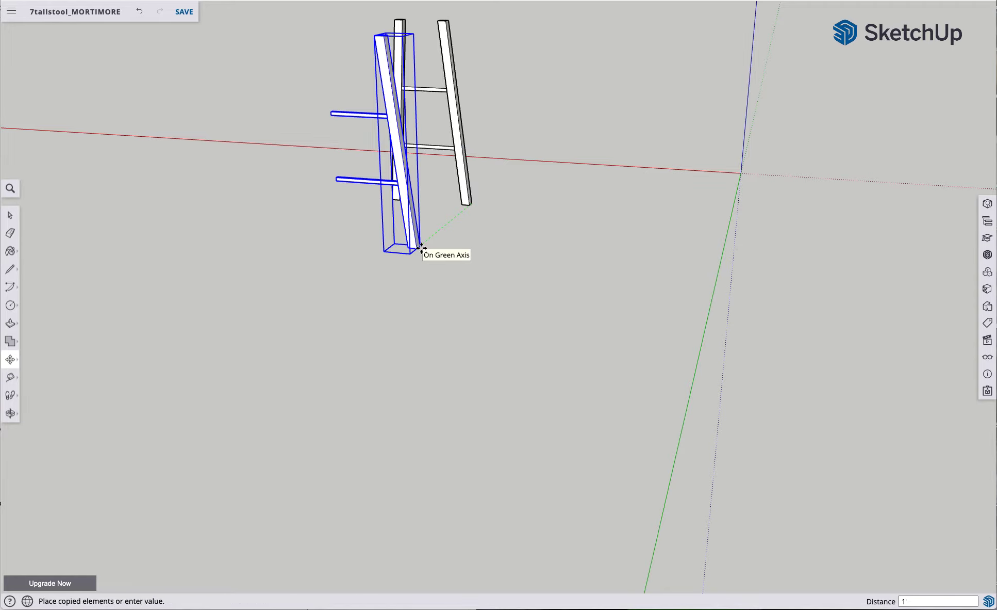
pyautogui.press('Return')
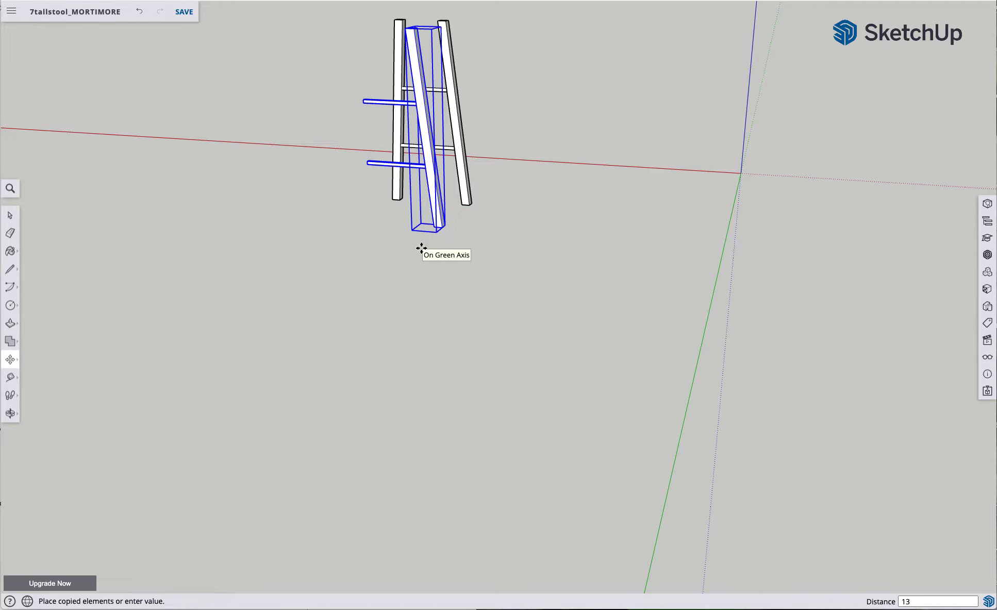
# Rotate the copied leg and rungs 90 degrees on the ground plane about the leg's bottom outer corner, so the rungs meet the original leg
pyautogui.moveTo(423, 225)
pyautogui.mouseDown(button='middle')
pyautogui.moveTo(423, 276)
pyautogui.moveTo(419, 249)
pyautogui.moveTo(434, 215)
pyautogui.mouseUp(button='middle')
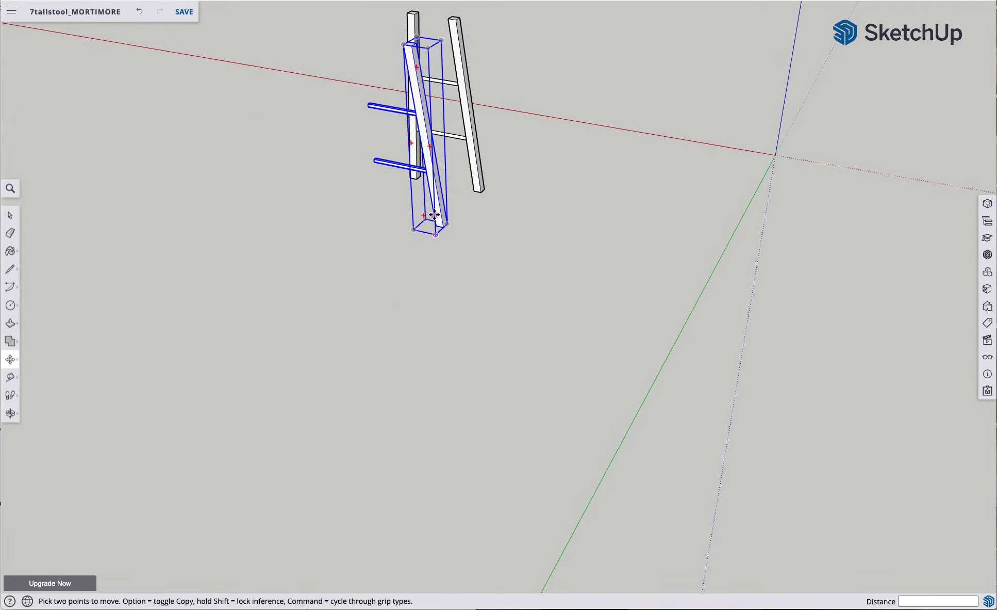
pyautogui.scroll(6, 434, 215)
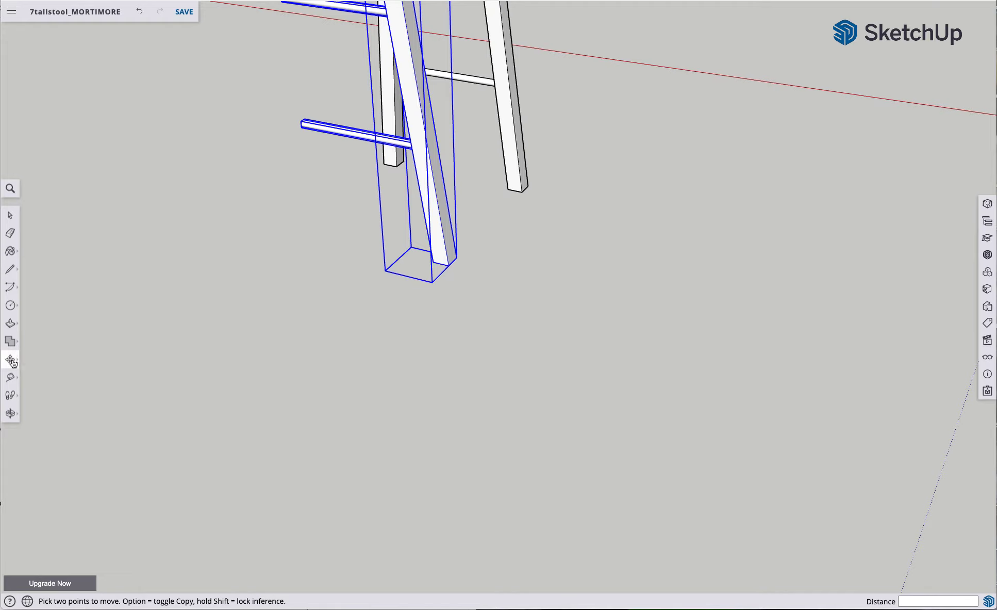
pyautogui.moveTo(11, 359)
pyautogui.click(43, 360)
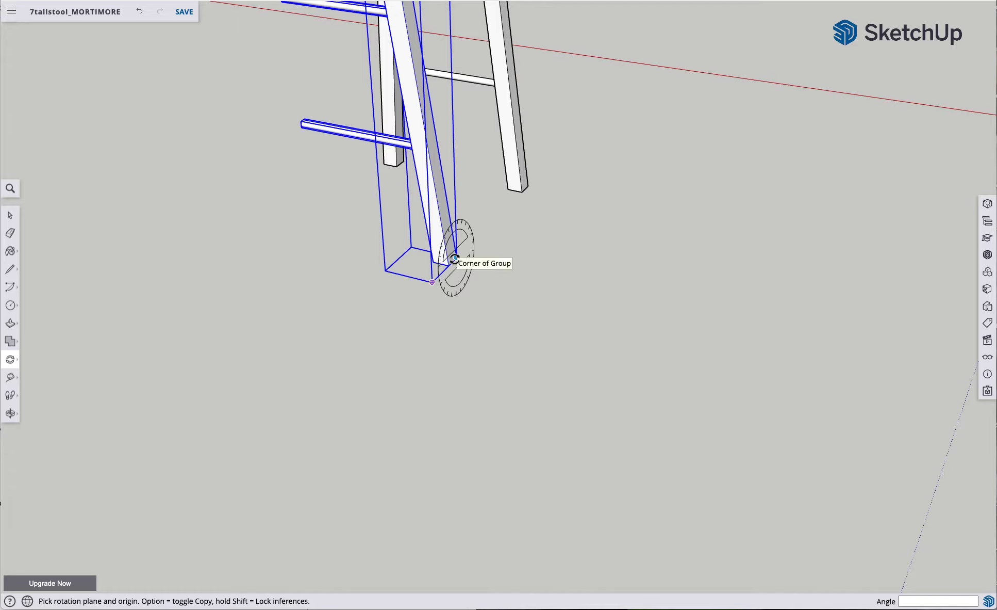
pyautogui.click(457, 258)
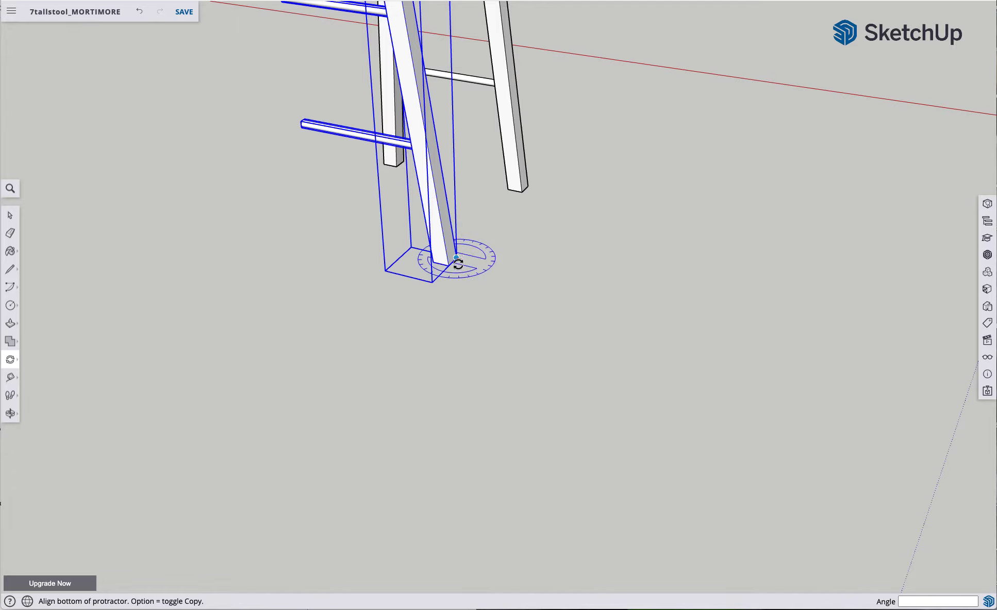
pyautogui.click(384, 339)
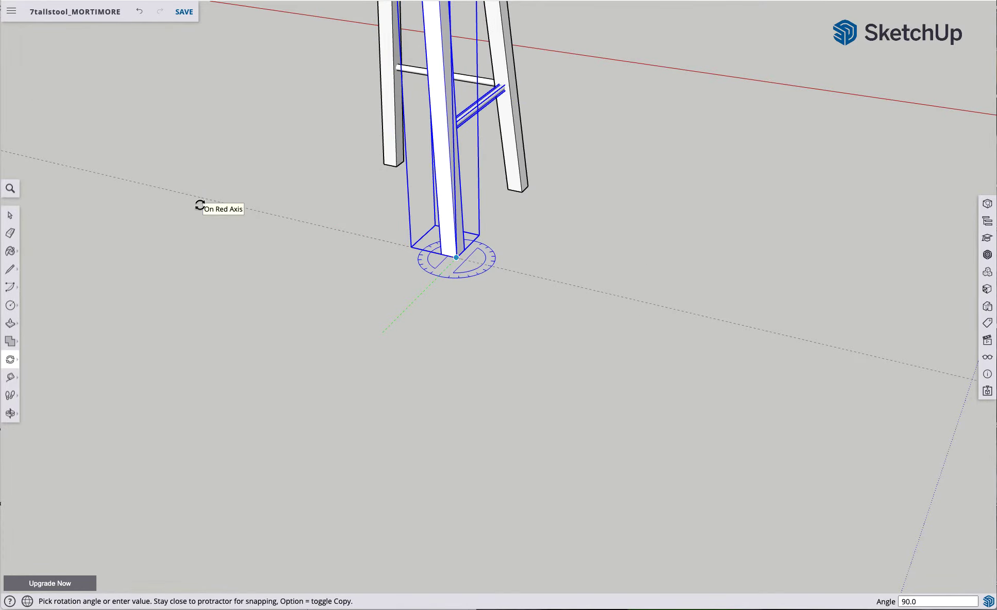
pyautogui.click(201, 205)
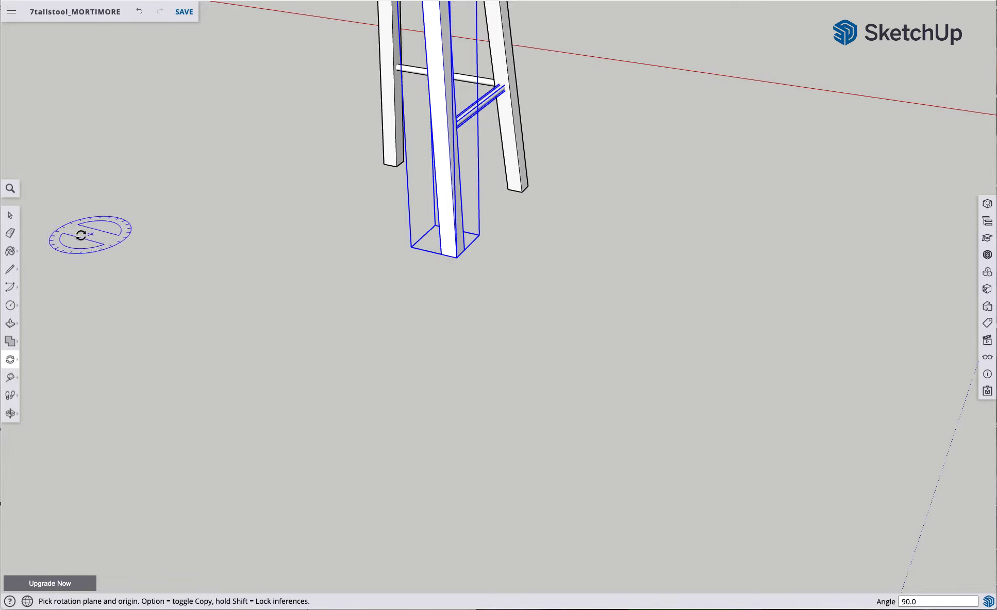
# Copy the rotated leg and rungs 13 inches along the red axis from the leg's bottom corner, away from the origin
pyautogui.click(10, 359)
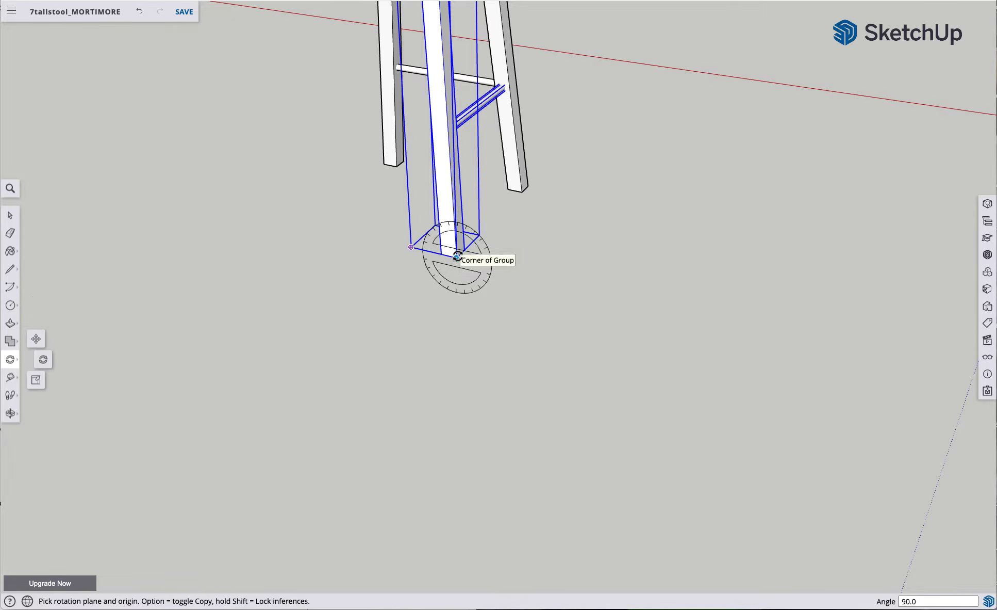
pyautogui.click(36, 338)
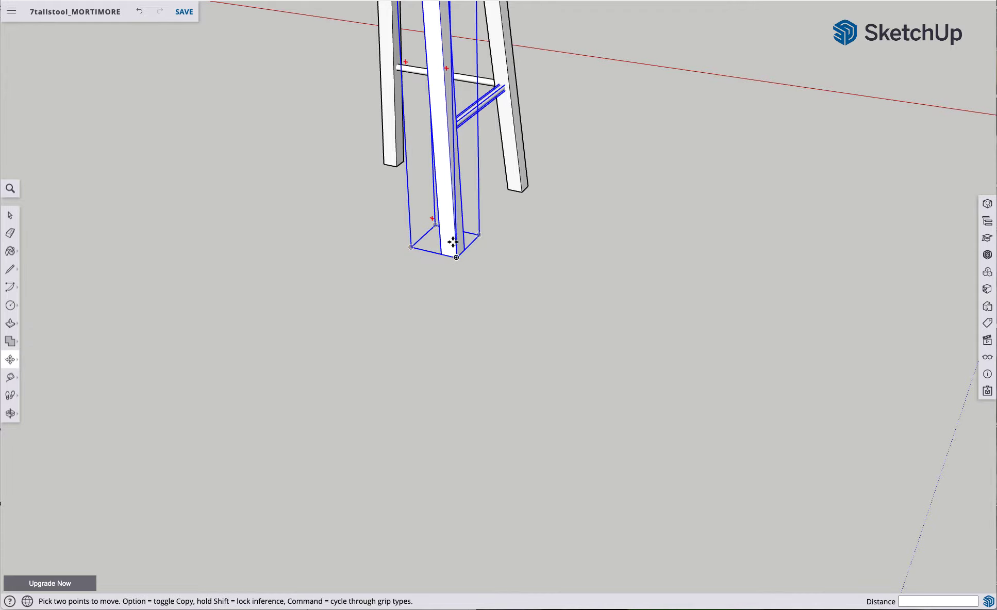
pyautogui.click(456, 257)
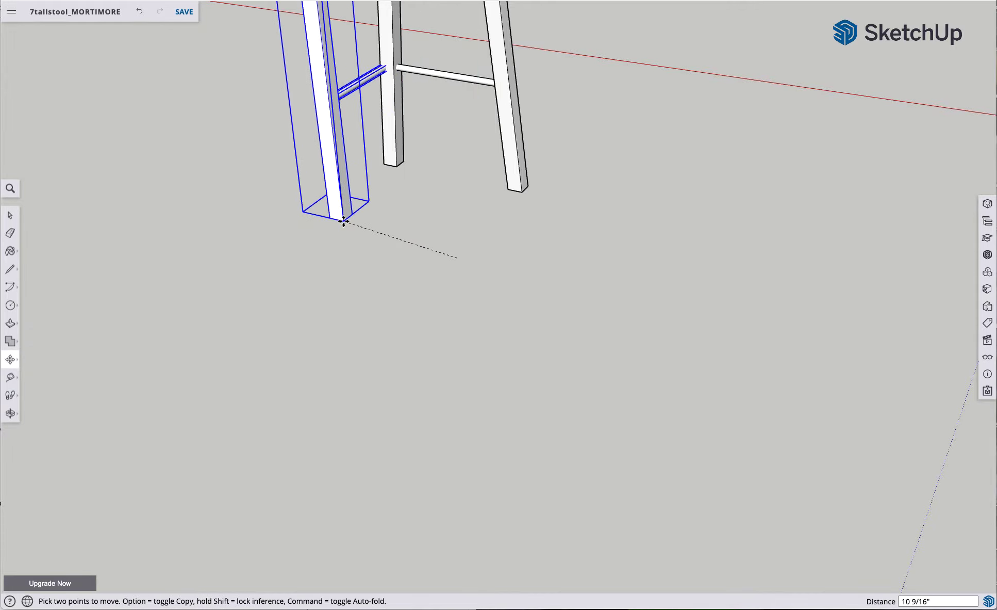
pyautogui.press('alt')
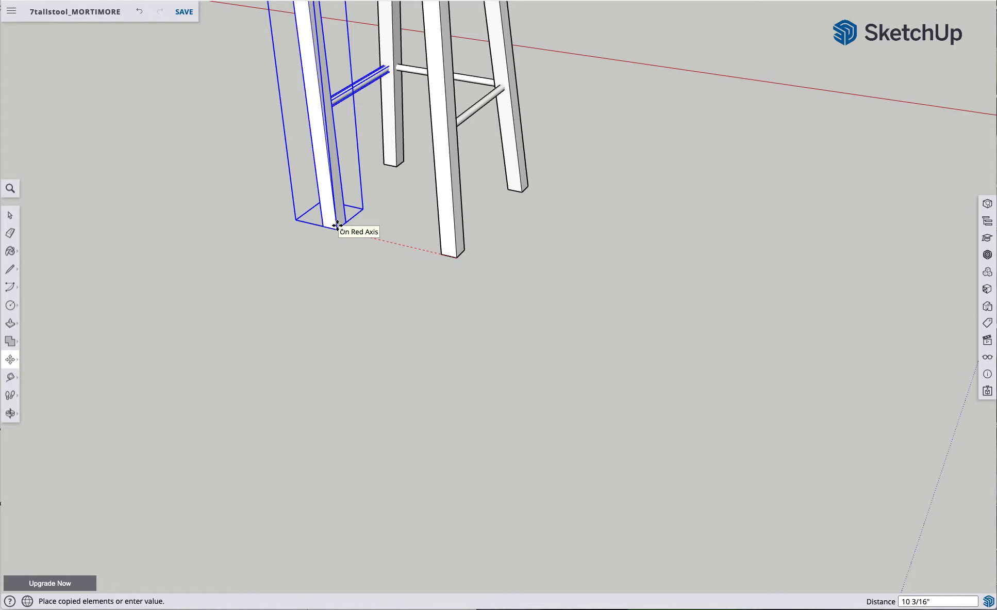
pyautogui.write('13')
pyautogui.press('Return')
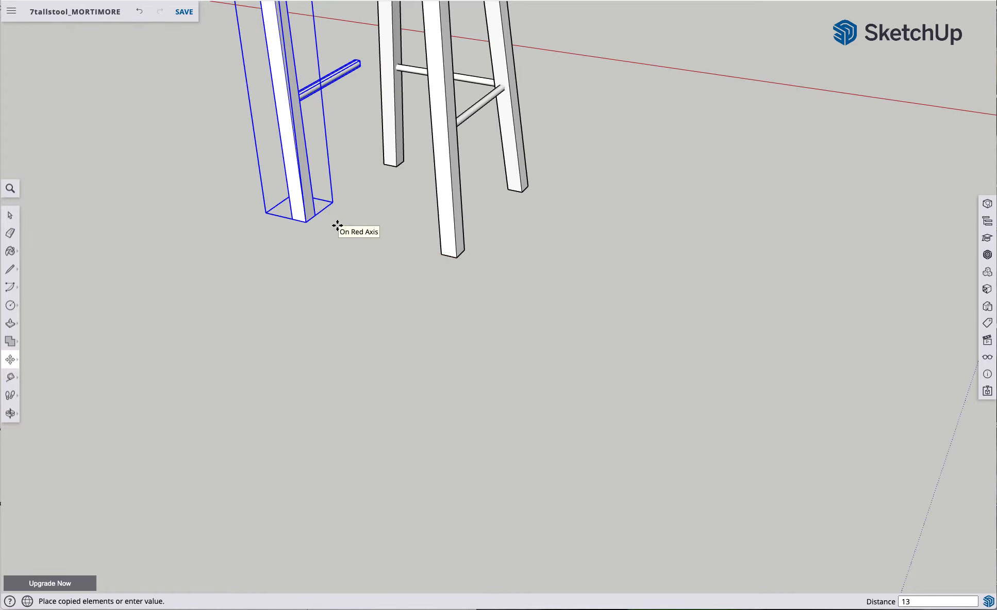
# Rotate the newest leg and rungs 90 degrees about the leg's bottom outer corner so the rungs run to the neighbouring front leg
pyautogui.click(11, 365)
pyautogui.click(32, 358)
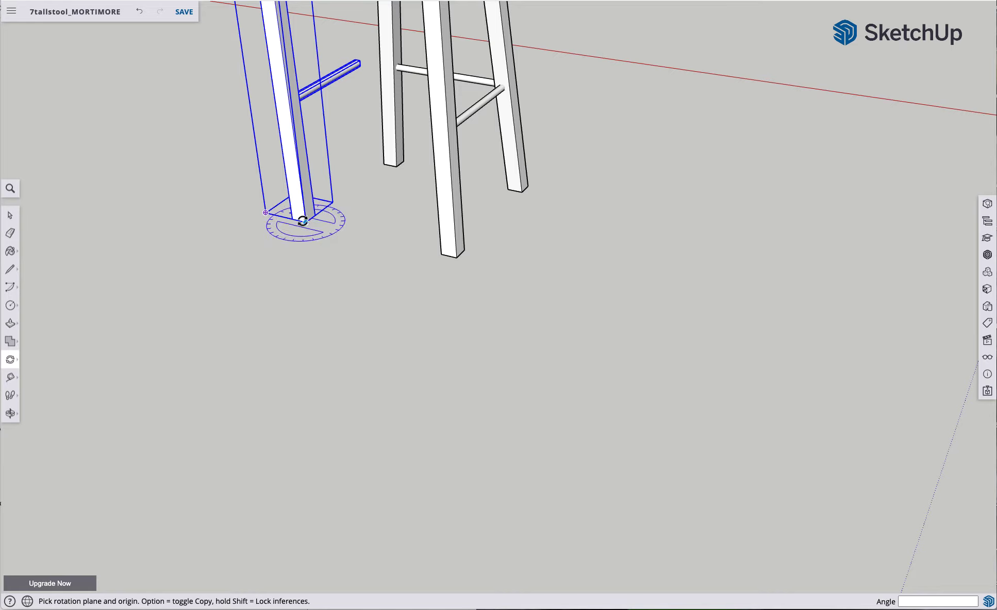
pyautogui.moveTo(305, 223); pyautogui.dragTo(314, 223)
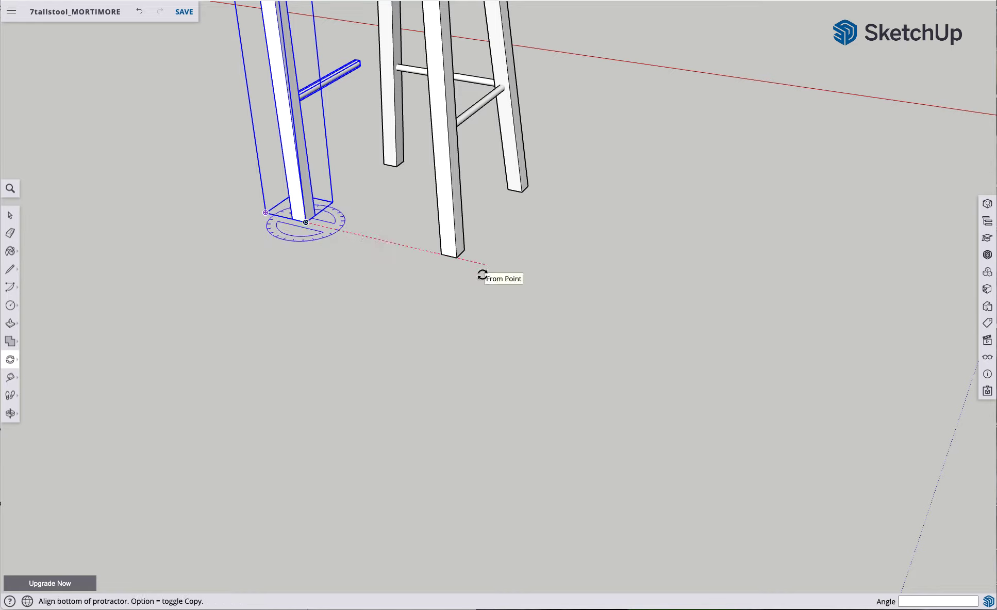
pyautogui.click(496, 268)
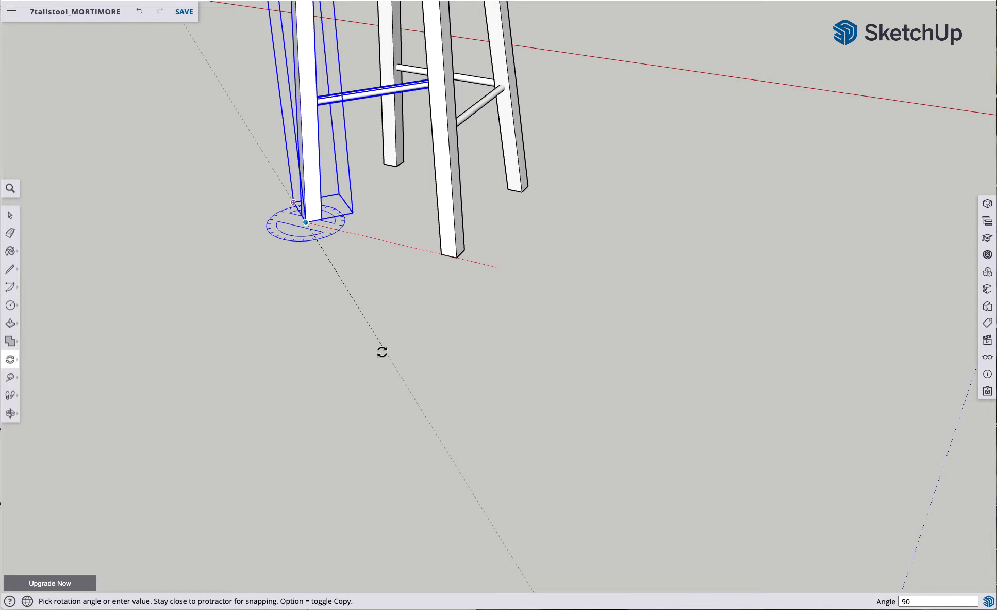
pyautogui.click(382, 352)
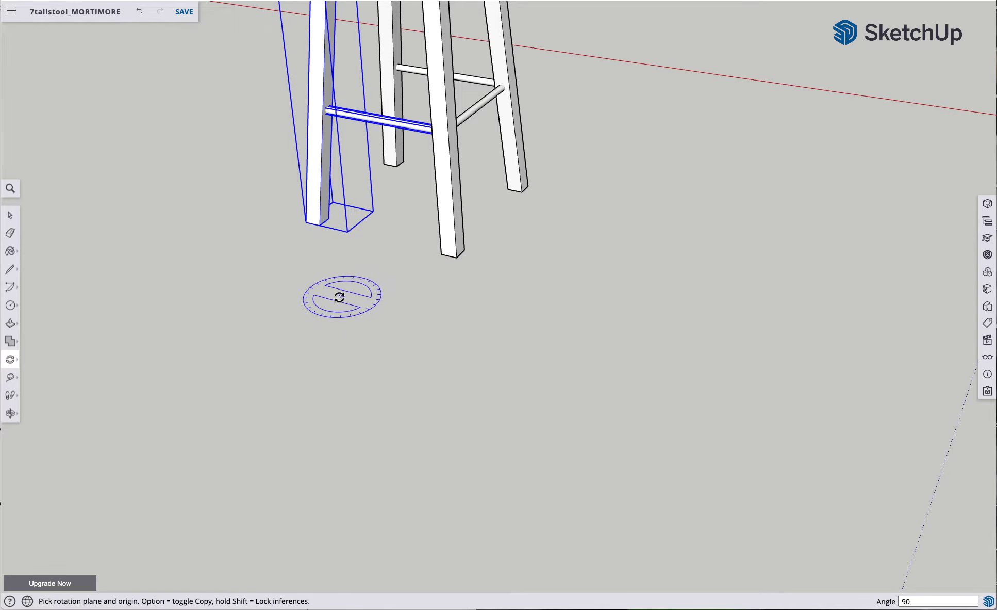